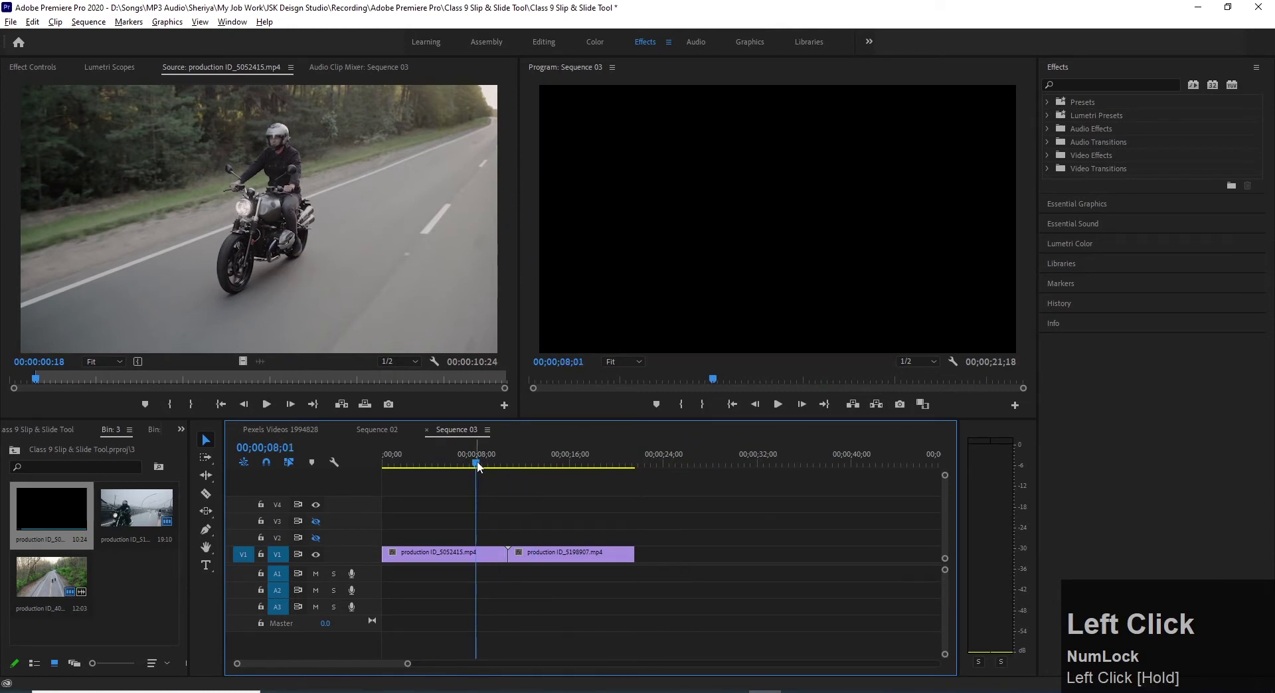
Step: Draw a closed four-point curved shape over the motorcyclist with the Pen tool at 00;00;07;04 in Sequence 03
{"action": "left_click", "coordinate": [472, 465]}
{"action": "mouse_move", "coordinate": [472, 467]}
{"action": "left_mouse_down"}
{"action": "mouse_move", "coordinate": [522, 465]}
{"action": "mouse_move", "coordinate": [466, 465]}
{"action": "left_mouse_up"}
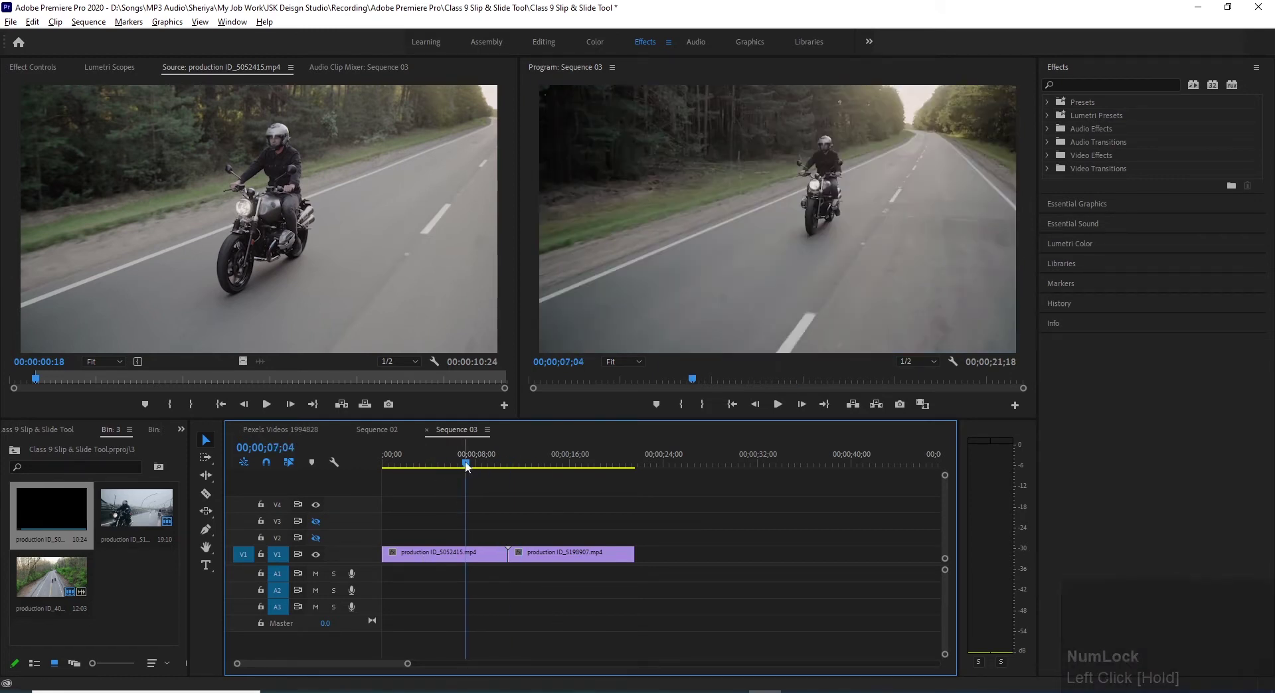
{"action": "left_click_drag", "start_coordinate": [206, 535], "coordinate": [281, 531]}
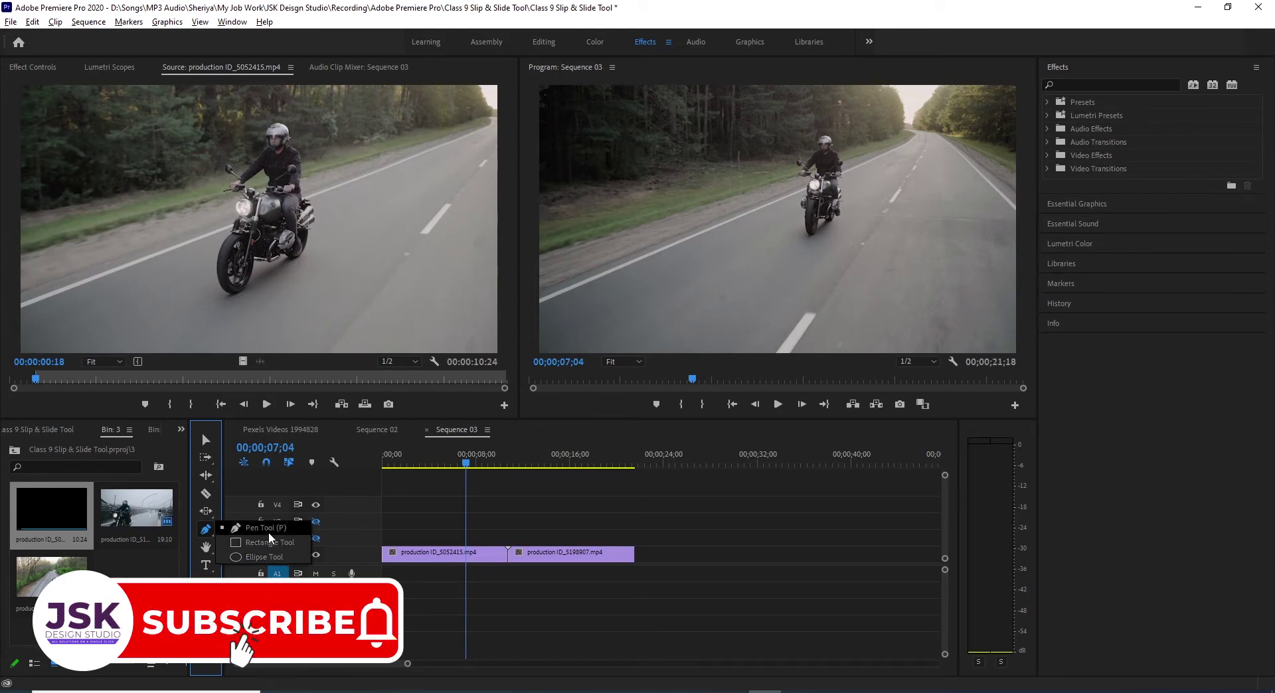
{"action": "left_click", "coordinate": [269, 531]}
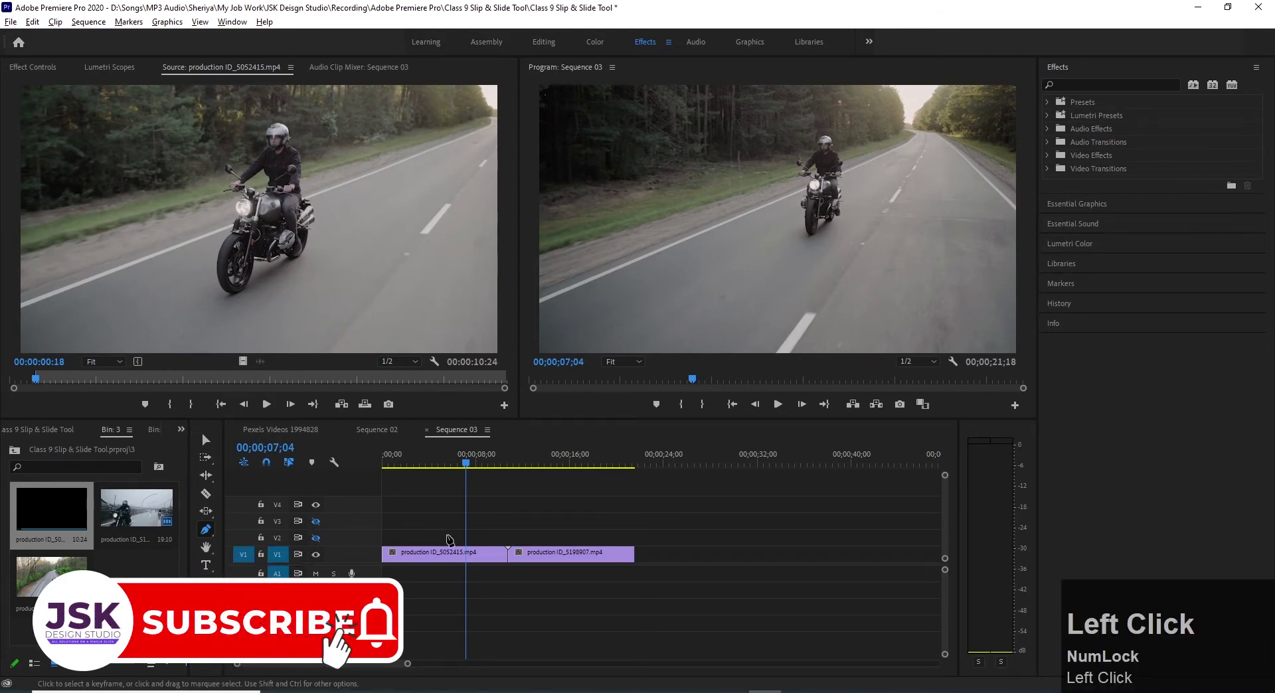
{"action": "left_click", "coordinate": [703, 226]}
{"action": "left_click_drag", "start_coordinate": [790, 124], "coordinate": [824, 131]}
{"action": "left_click_drag", "start_coordinate": [898, 178], "coordinate": [894, 223]}
{"action": "left_click_drag", "start_coordinate": [819, 275], "coordinate": [790, 278]}
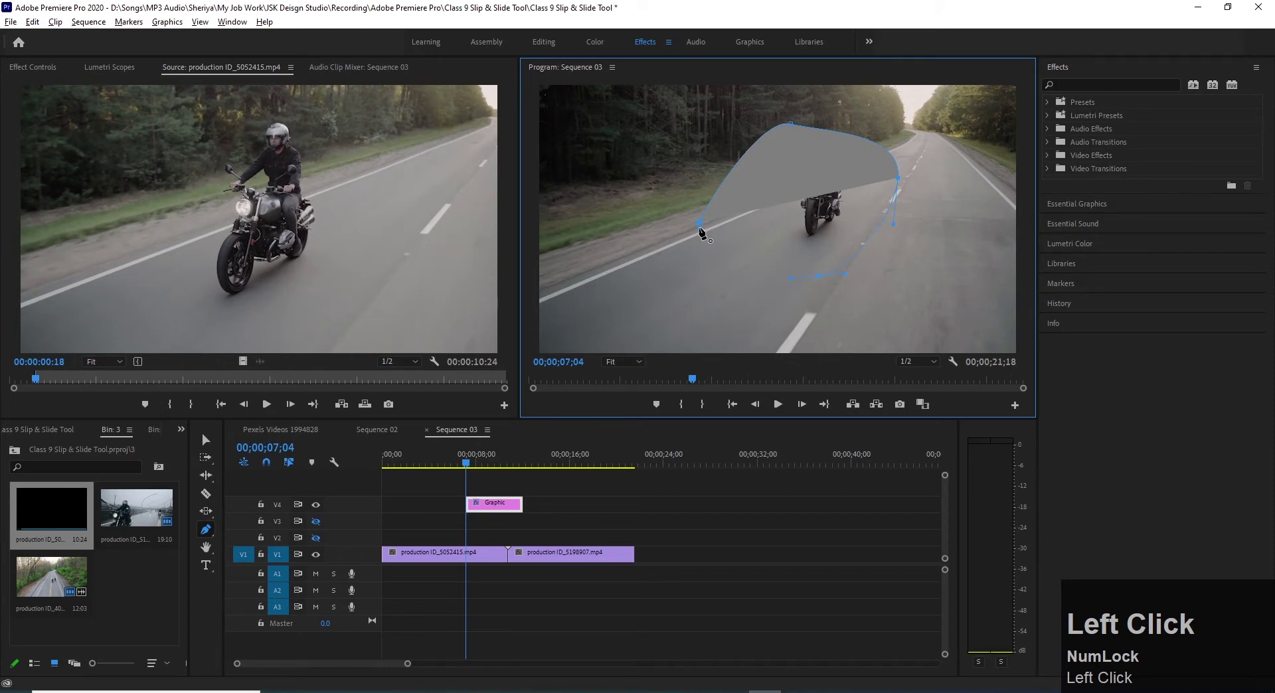
{"action": "left_click", "coordinate": [700, 222]}
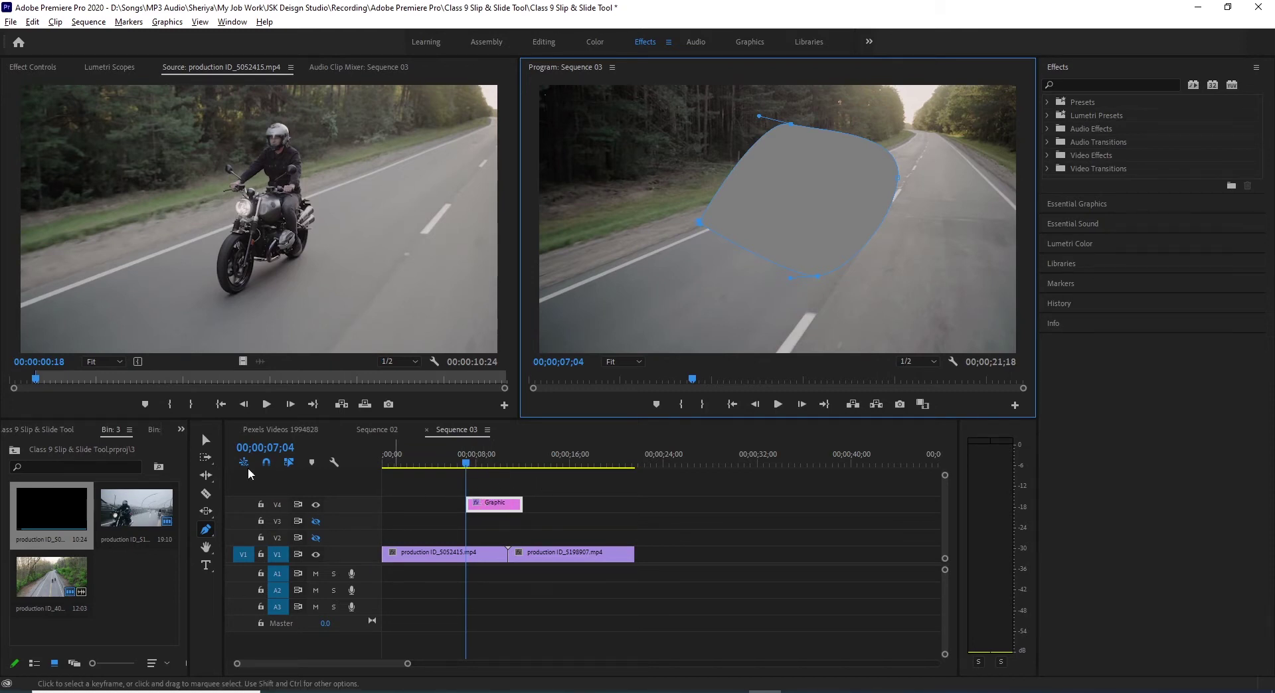
Step: Move the graphic clip on V4 to the start of the sequence and place the playhead at 00;00;00;00
{"action": "left_click", "coordinate": [207, 443]}
{"action": "left_click_drag", "start_coordinate": [502, 508], "coordinate": [415, 511]}
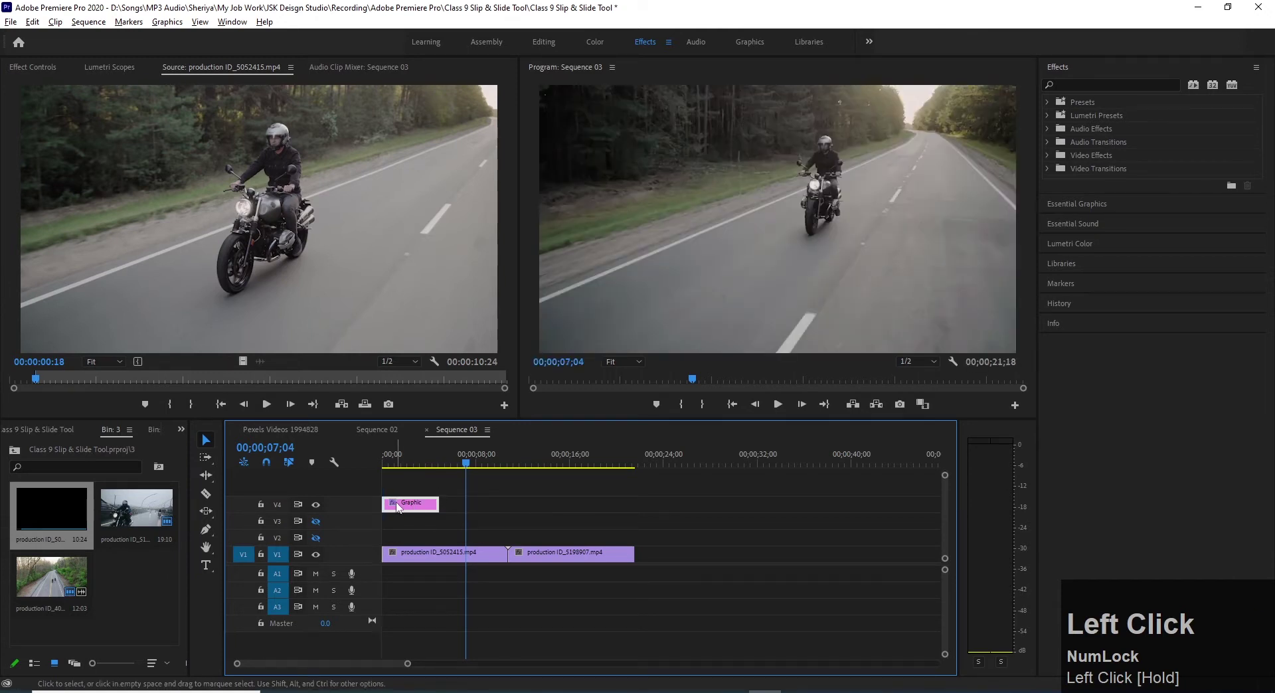
{"action": "left_click", "coordinate": [384, 463]}
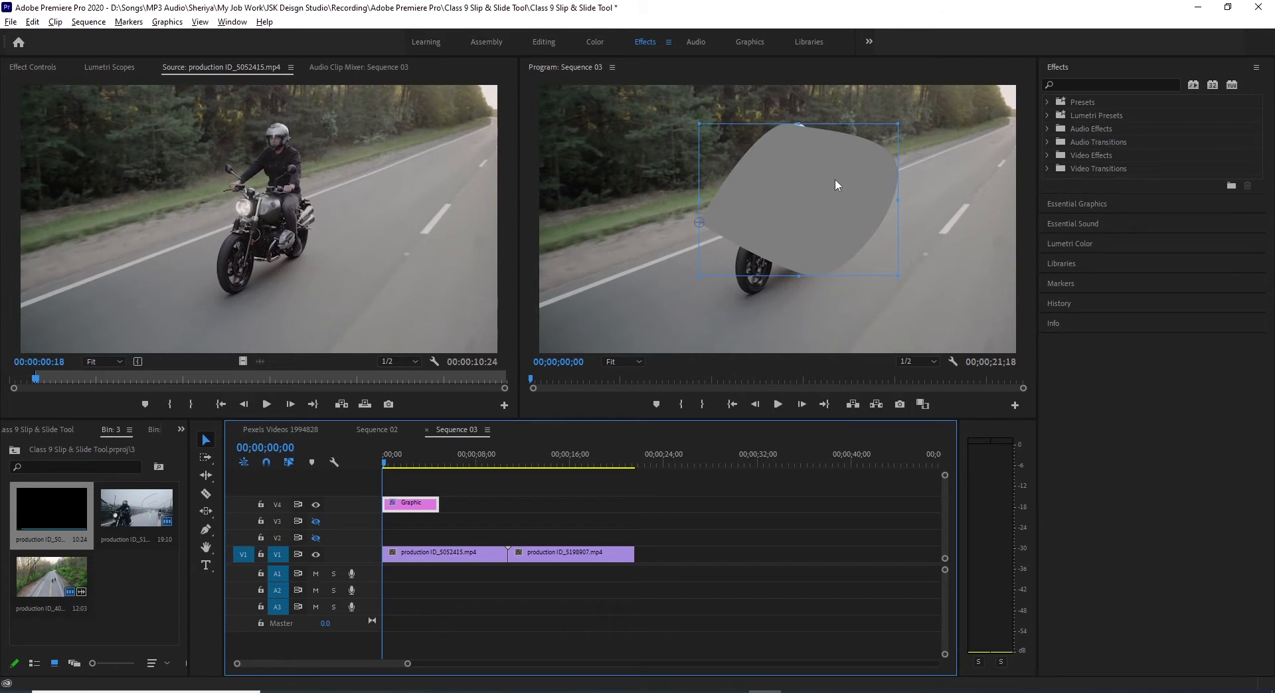
Step: Compare the effect properties of the graphic with those of the two video clips, and expand the Shape (Shape 01) properties
{"action": "left_click", "coordinate": [415, 512]}
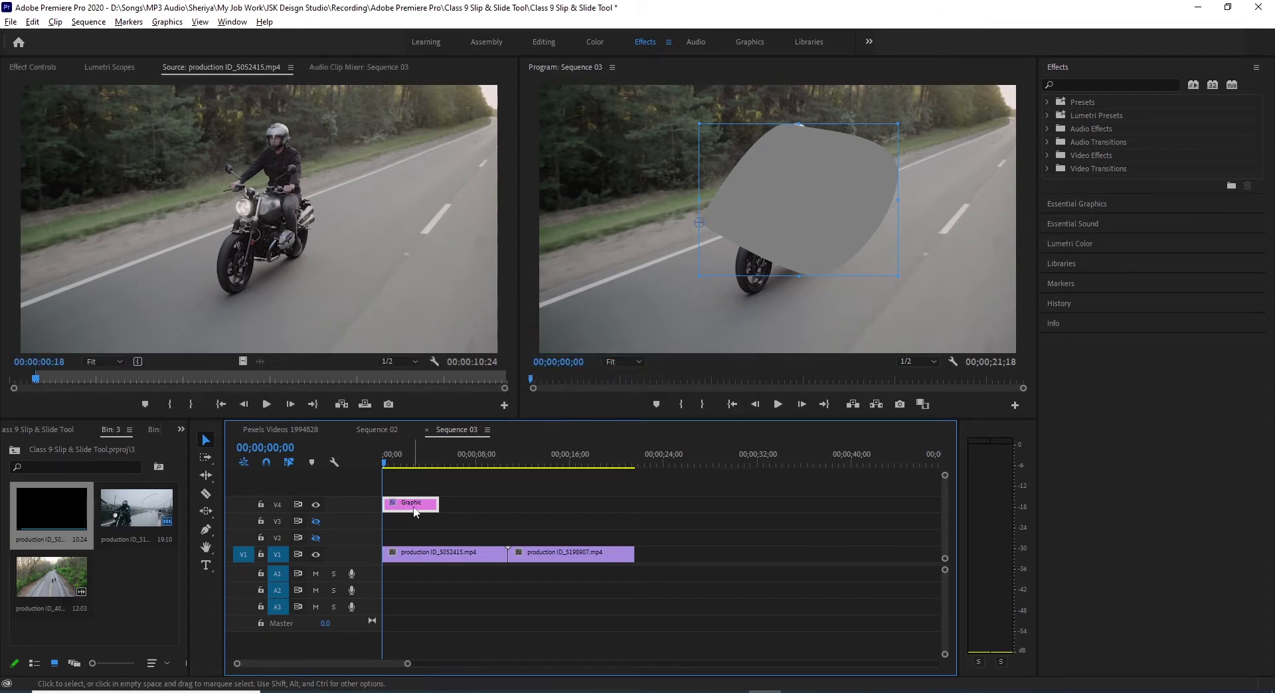
{"action": "left_click", "coordinate": [413, 511]}
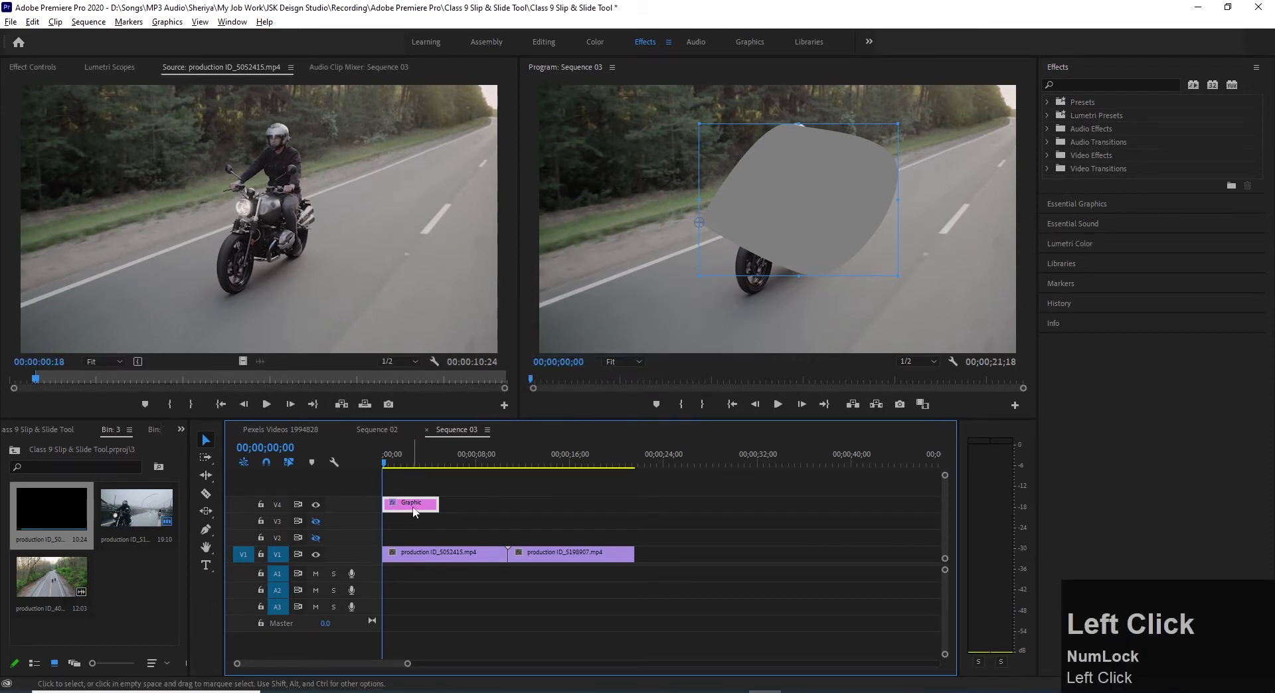
{"action": "left_click", "coordinate": [46, 70]}
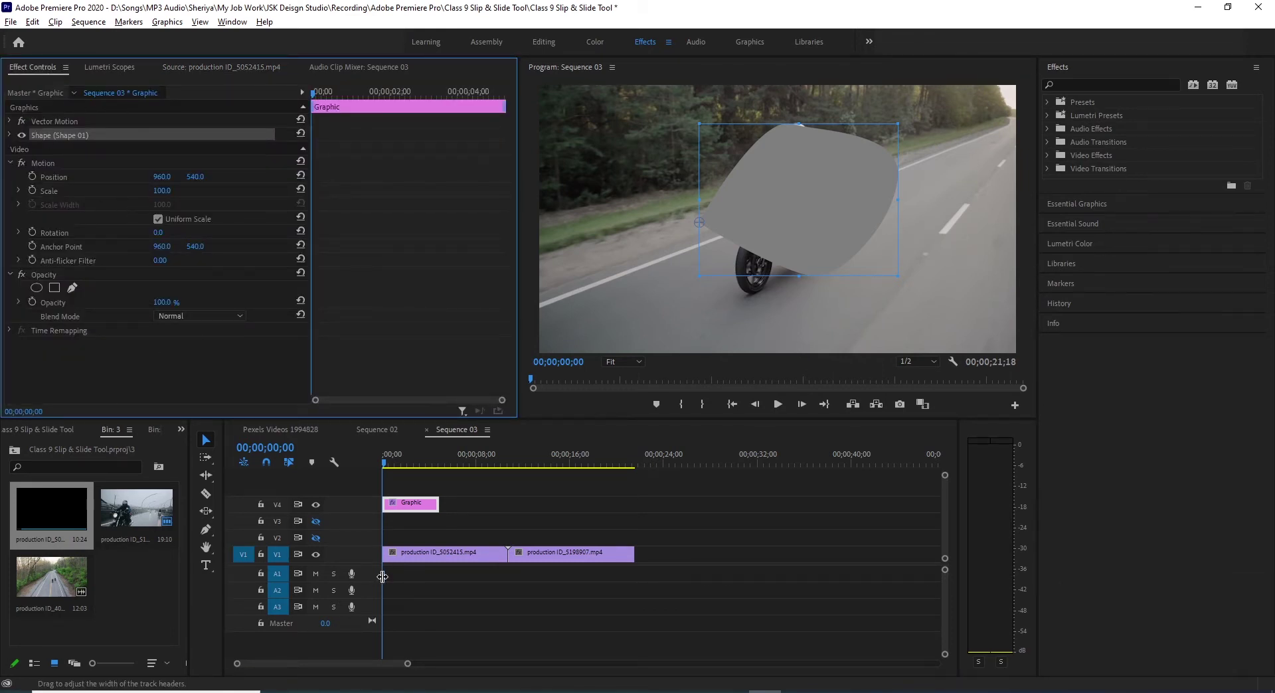
{"action": "left_click", "coordinate": [439, 555]}
{"action": "left_click", "coordinate": [585, 558]}
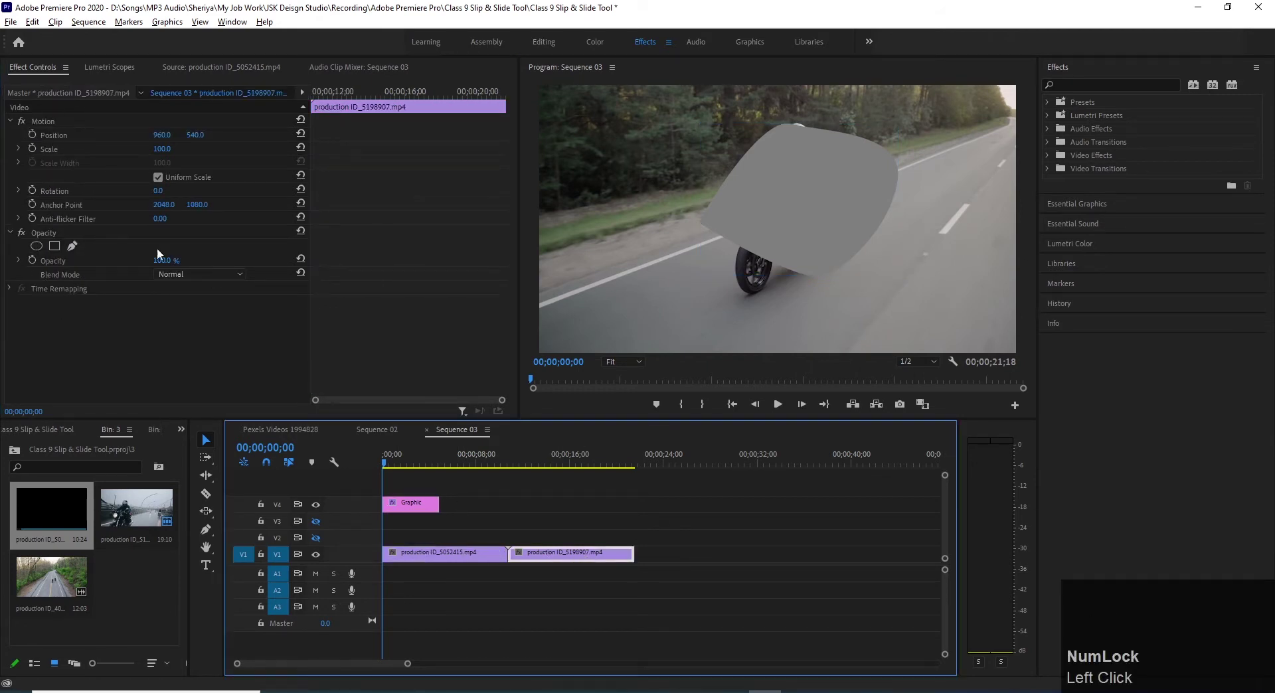
{"action": "left_click", "coordinate": [409, 509]}
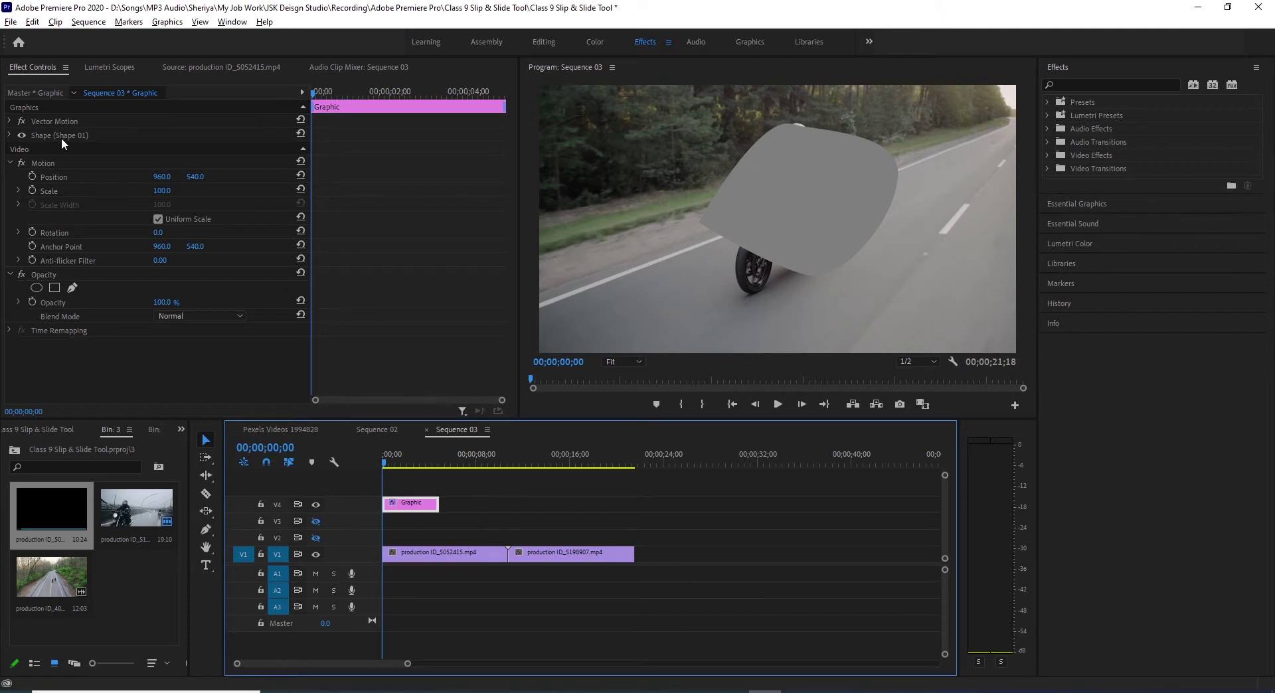
{"action": "left_click", "coordinate": [10, 136]}
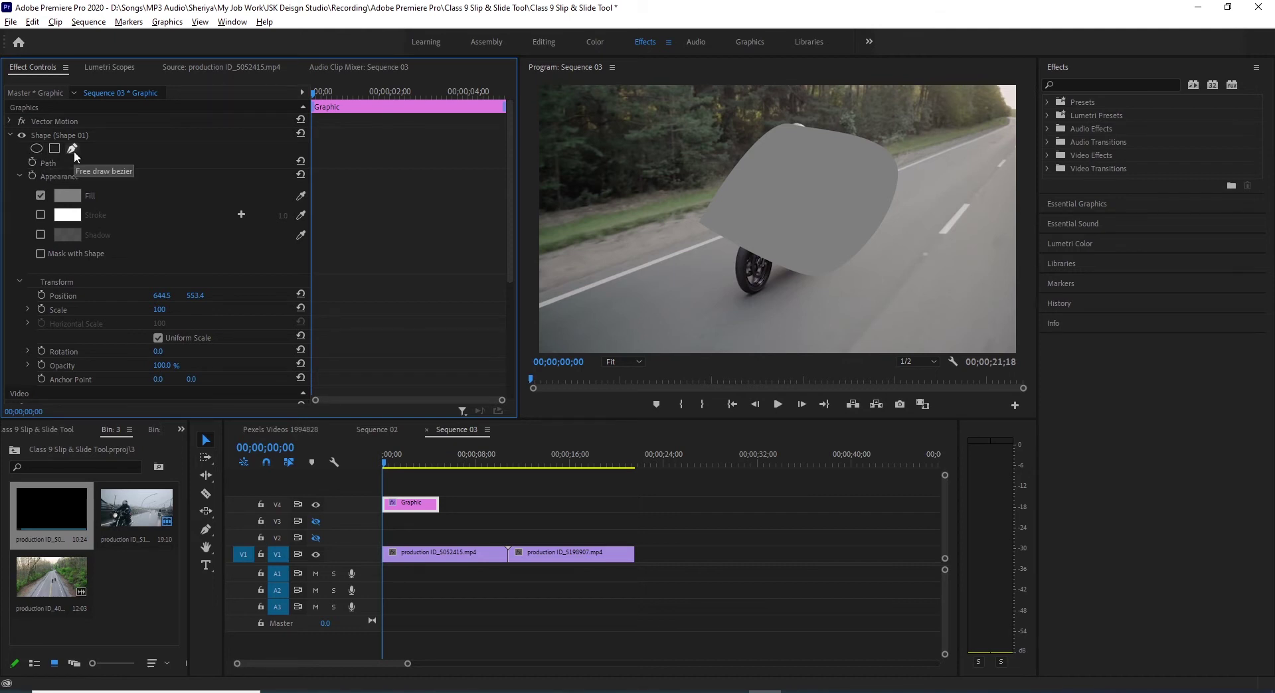
{"action": "left_click", "coordinate": [206, 530]}
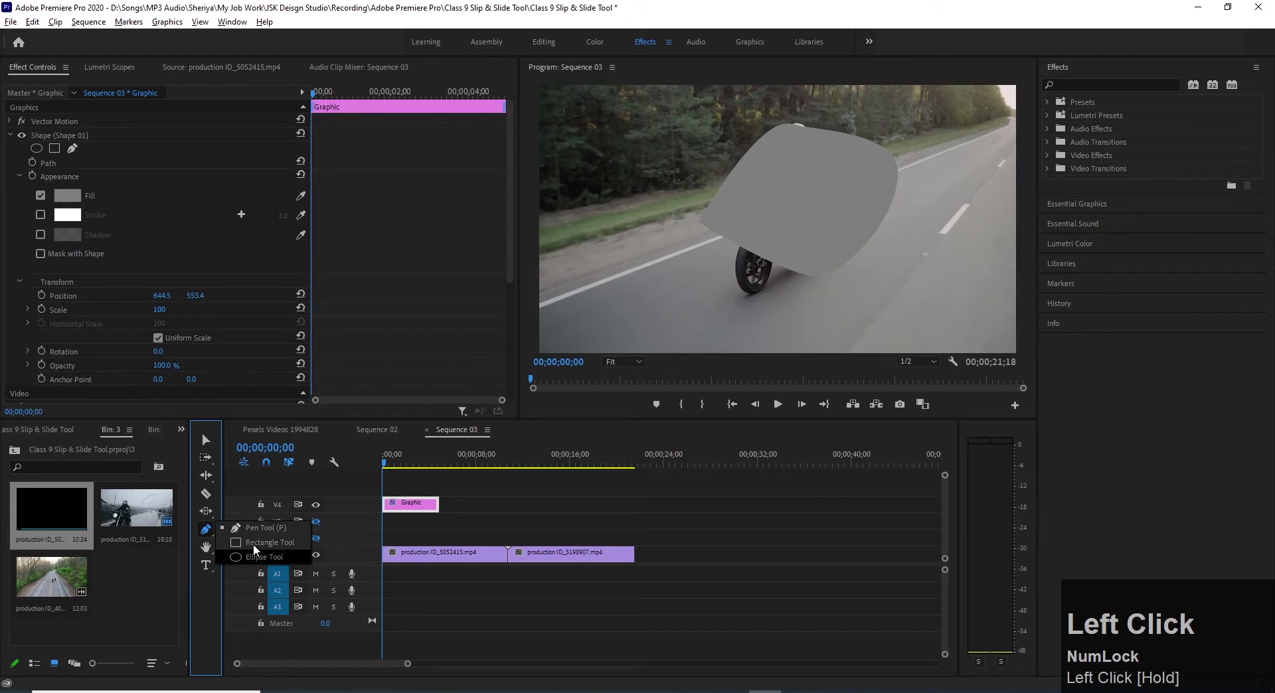
{"action": "left_click", "coordinate": [206, 531]}
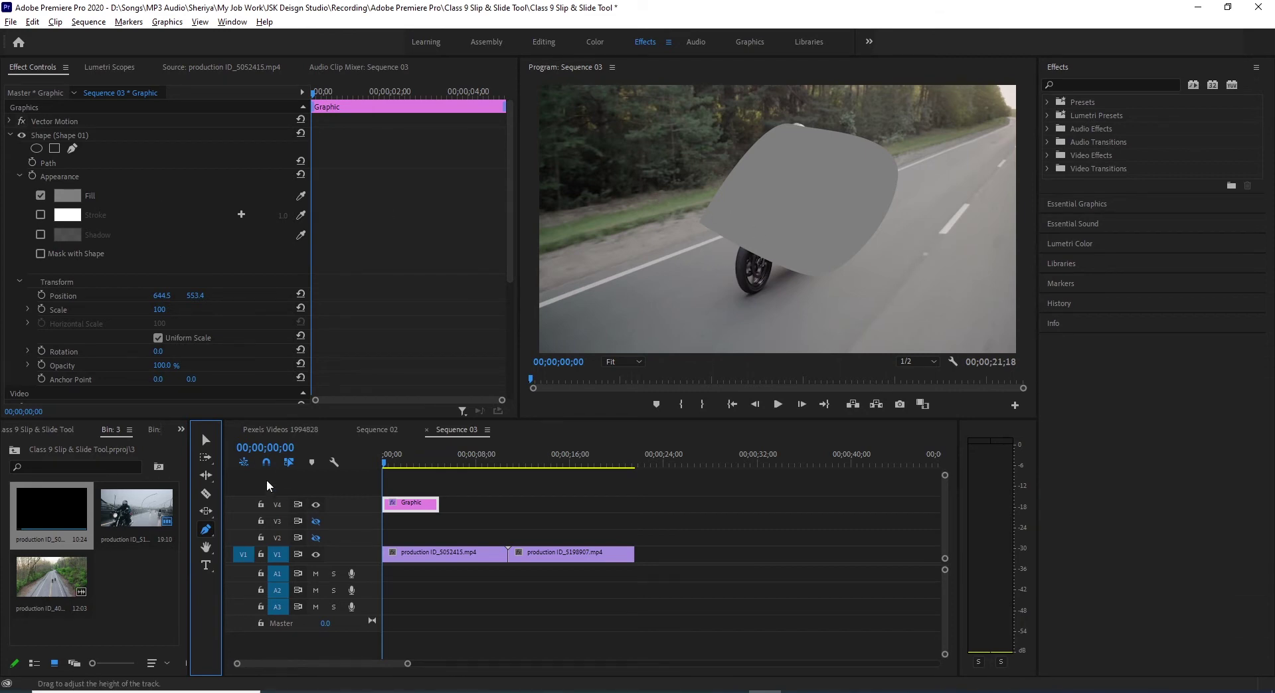
Step: Select the pen-drawn shape in the video frame and set its fill colour to dark olive 634F11
{"action": "left_click", "coordinate": [206, 440]}
{"action": "left_click", "coordinate": [824, 194]}
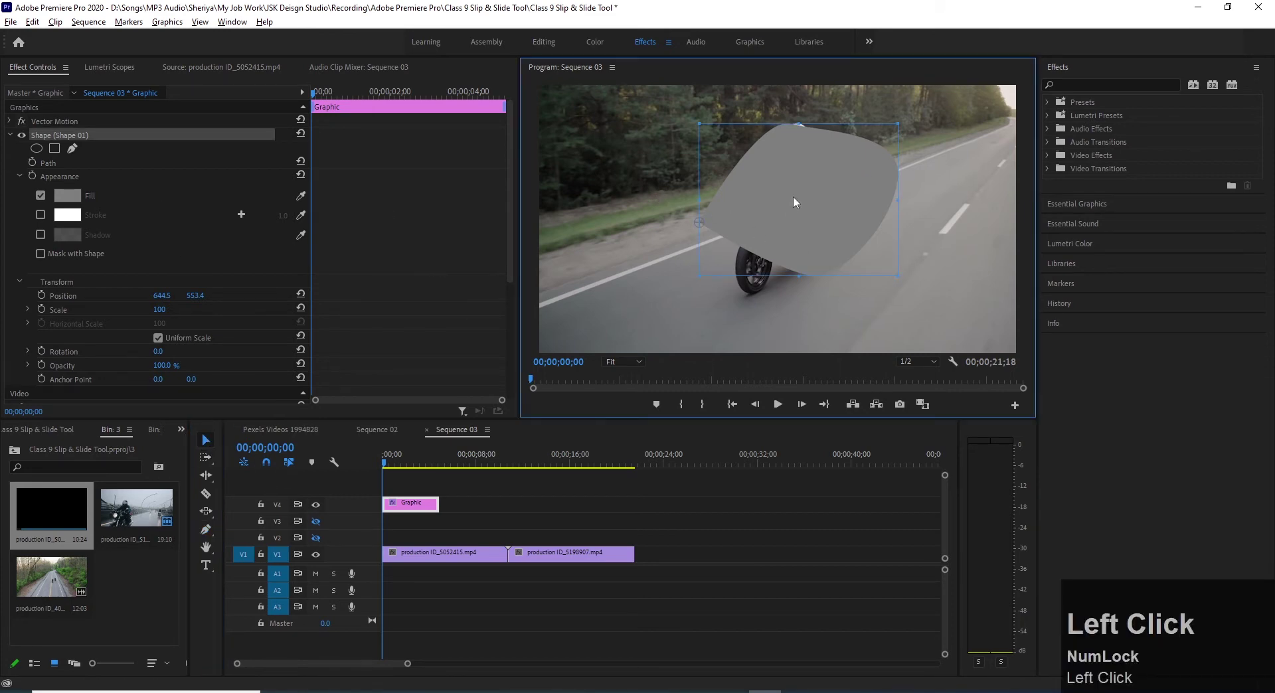
{"action": "left_click", "coordinate": [67, 195]}
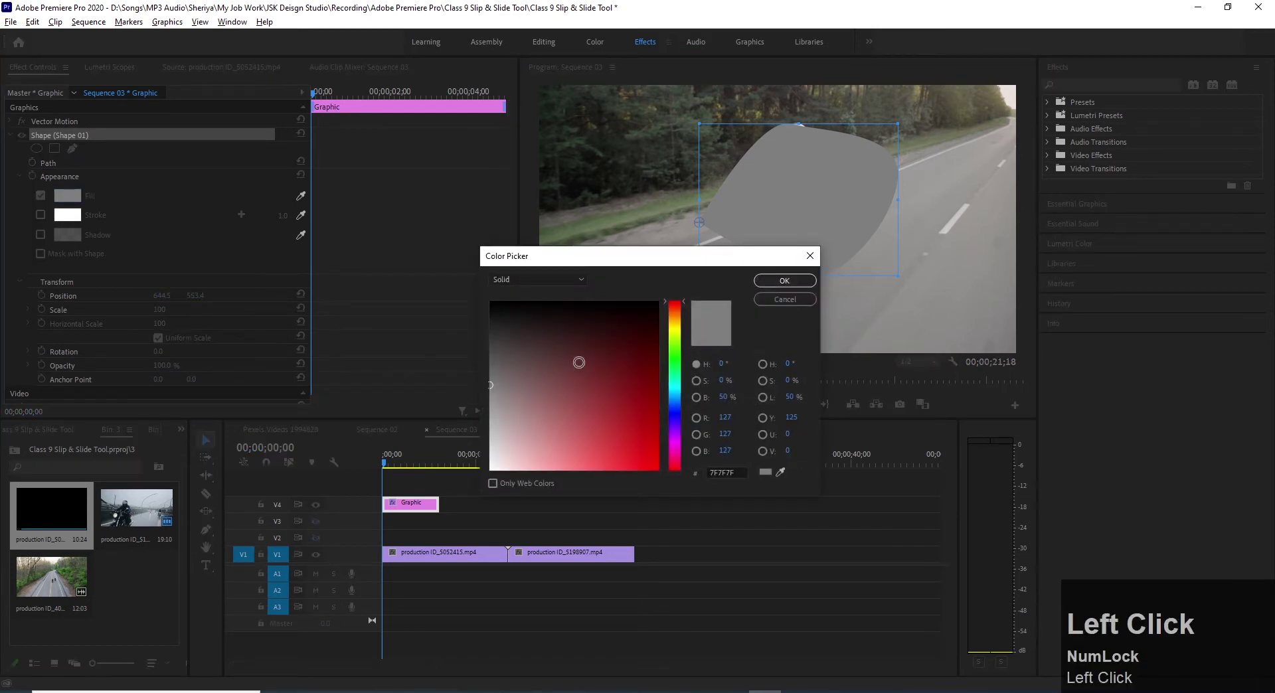
{"action": "left_click", "coordinate": [612, 354]}
{"action": "left_click", "coordinate": [640, 327]}
{"action": "left_click_drag", "start_coordinate": [674, 385], "coordinate": [676, 331]}
{"action": "left_click", "coordinate": [629, 364]}
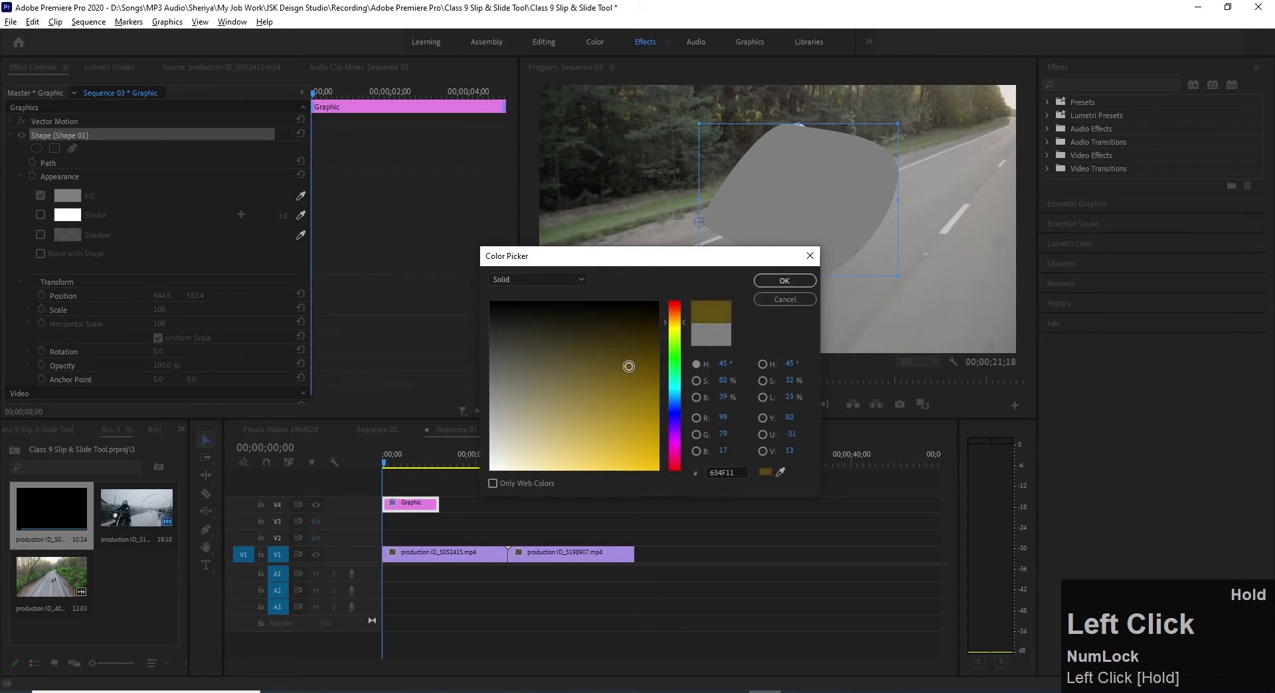
{"action": "left_click", "coordinate": [784, 280]}
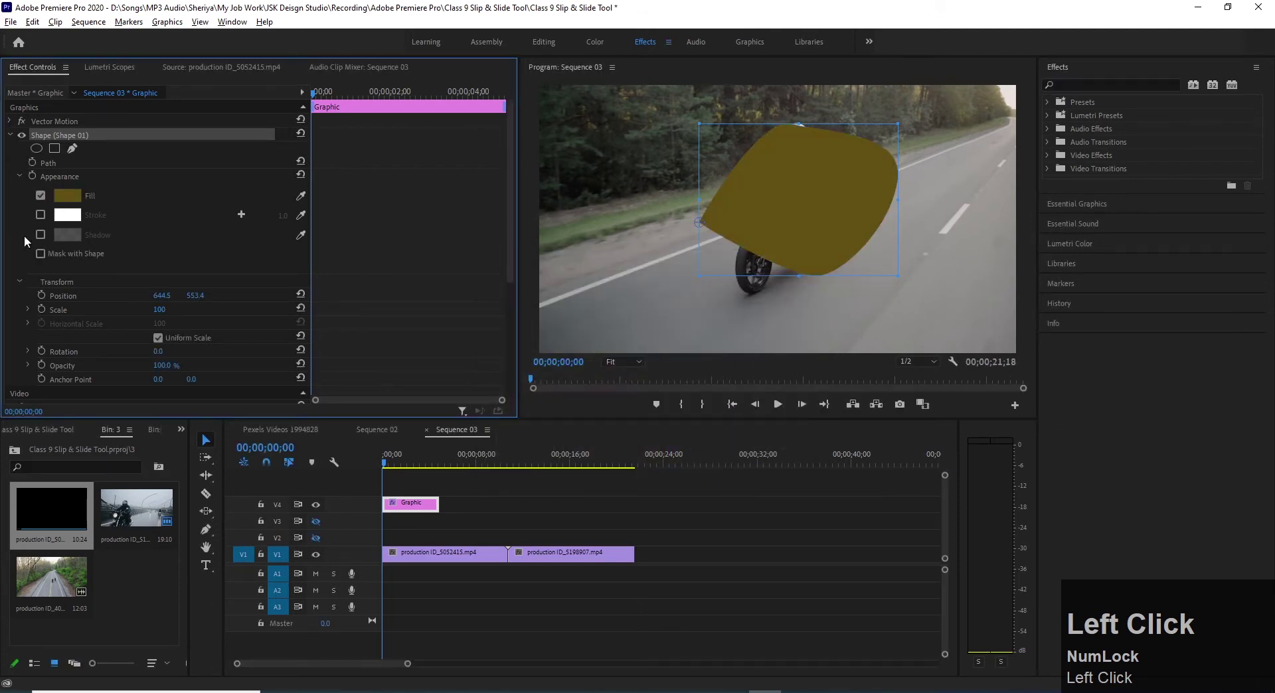
Step: Change the shape's fill colour to dark blue
{"action": "left_click", "coordinate": [67, 195]}
{"action": "left_click_drag", "start_coordinate": [679, 352], "coordinate": [679, 406]}
{"action": "left_click", "coordinate": [784, 280]}
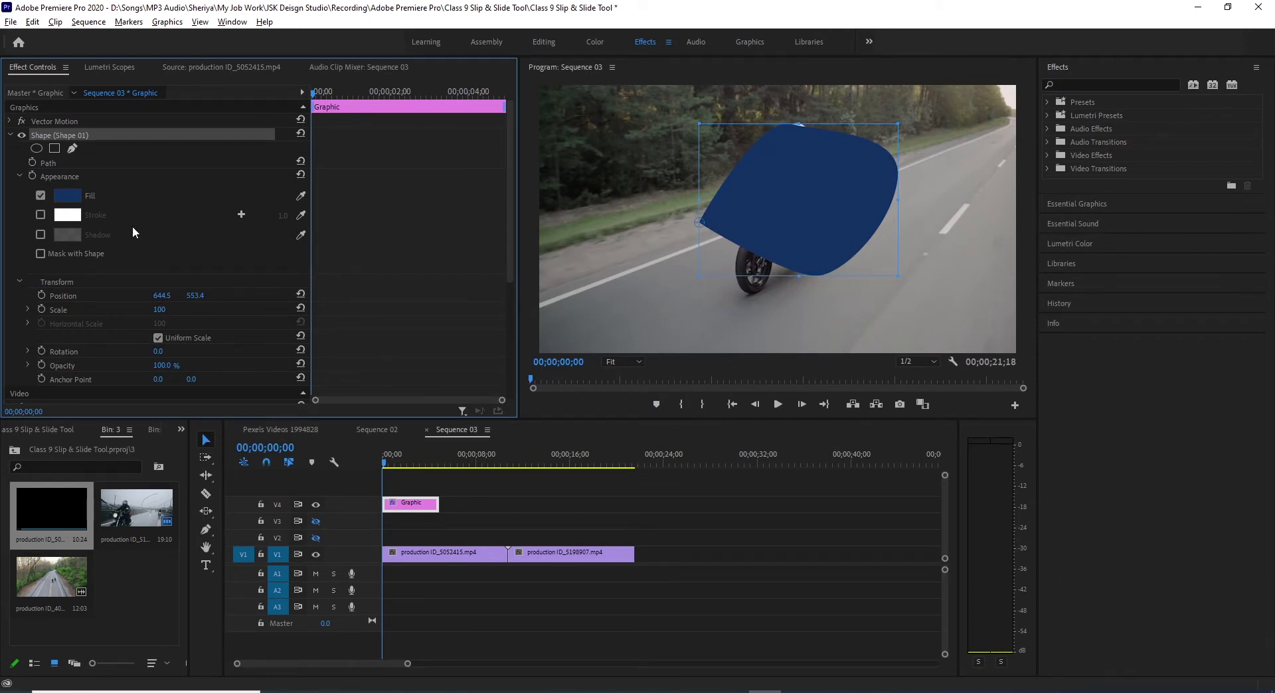
Step: Turn off the shape's fill and give it a white stroke with a width of 20
{"action": "left_click", "coordinate": [41, 195]}
{"action": "left_click", "coordinate": [41, 214]}
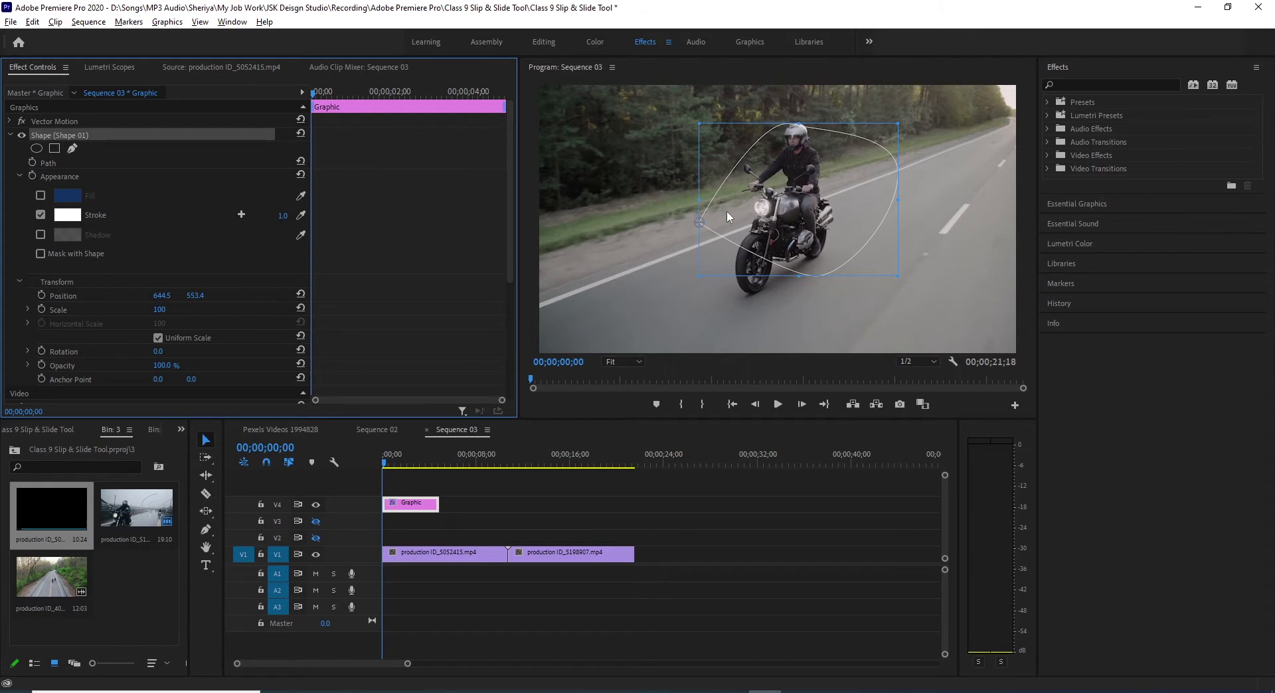
{"action": "left_click_drag", "start_coordinate": [282, 222], "coordinate": [307, 222]}
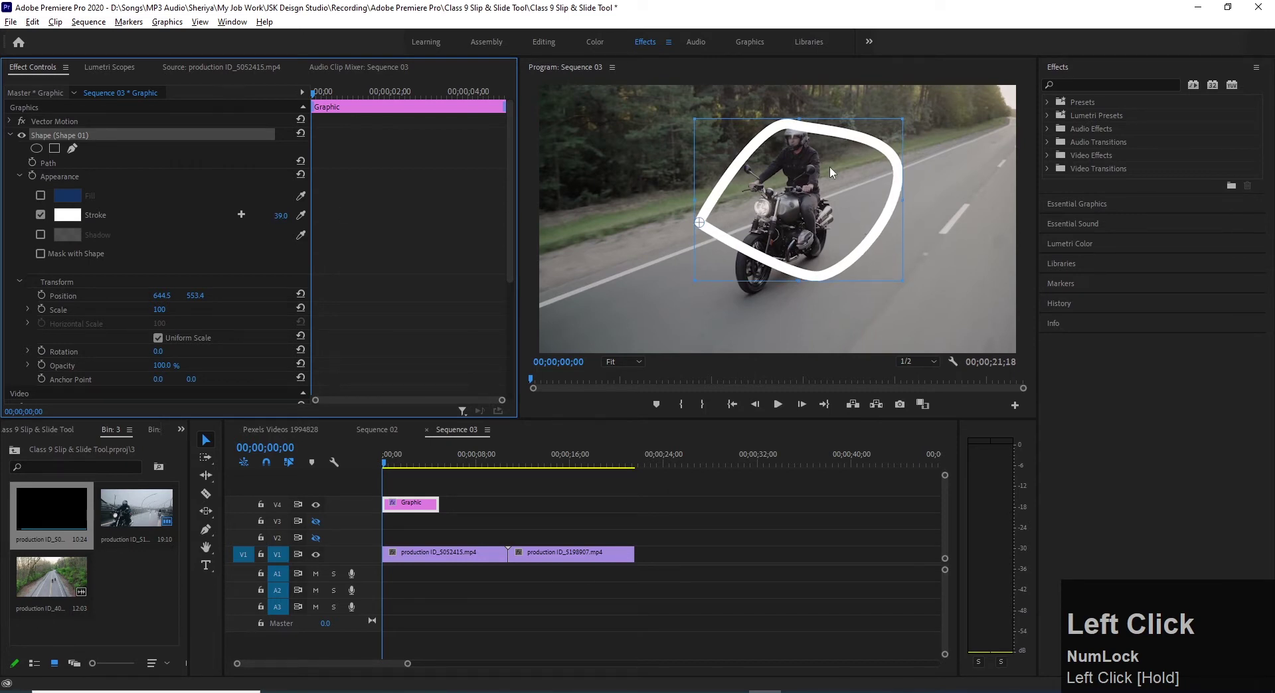
{"action": "left_click", "coordinate": [281, 216]}
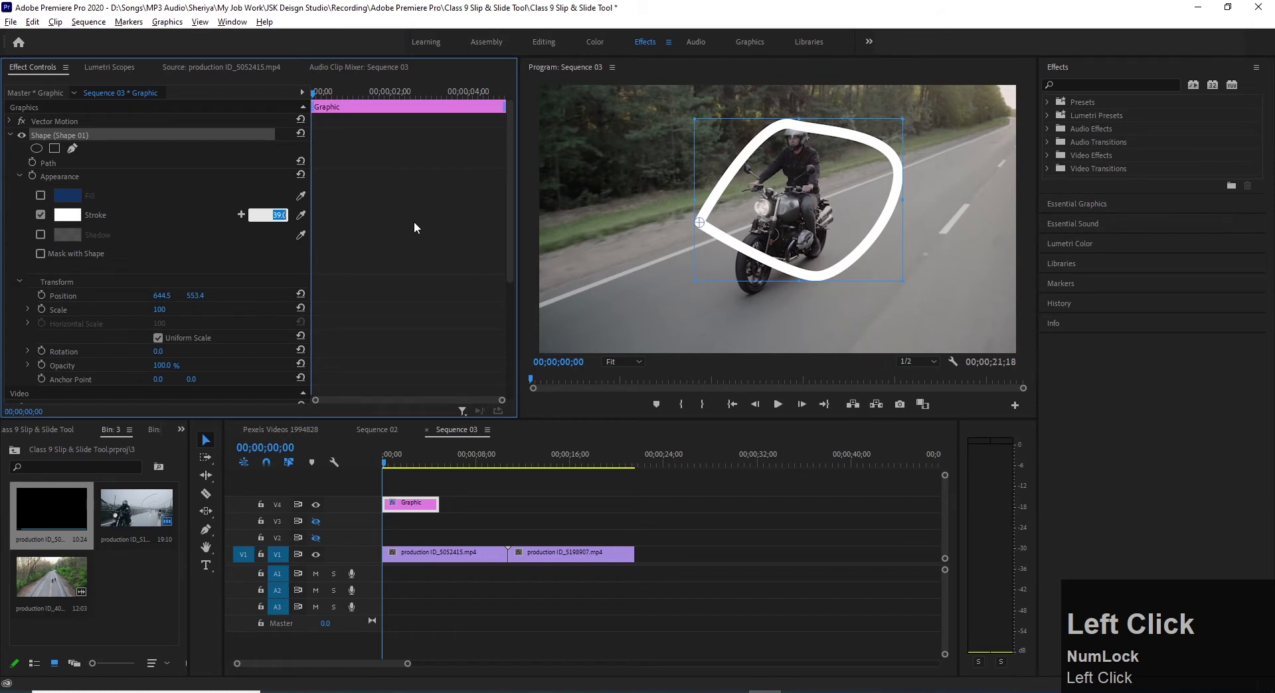
{"action": "type", "text": "20"}
{"action": "key", "text": "Return"}
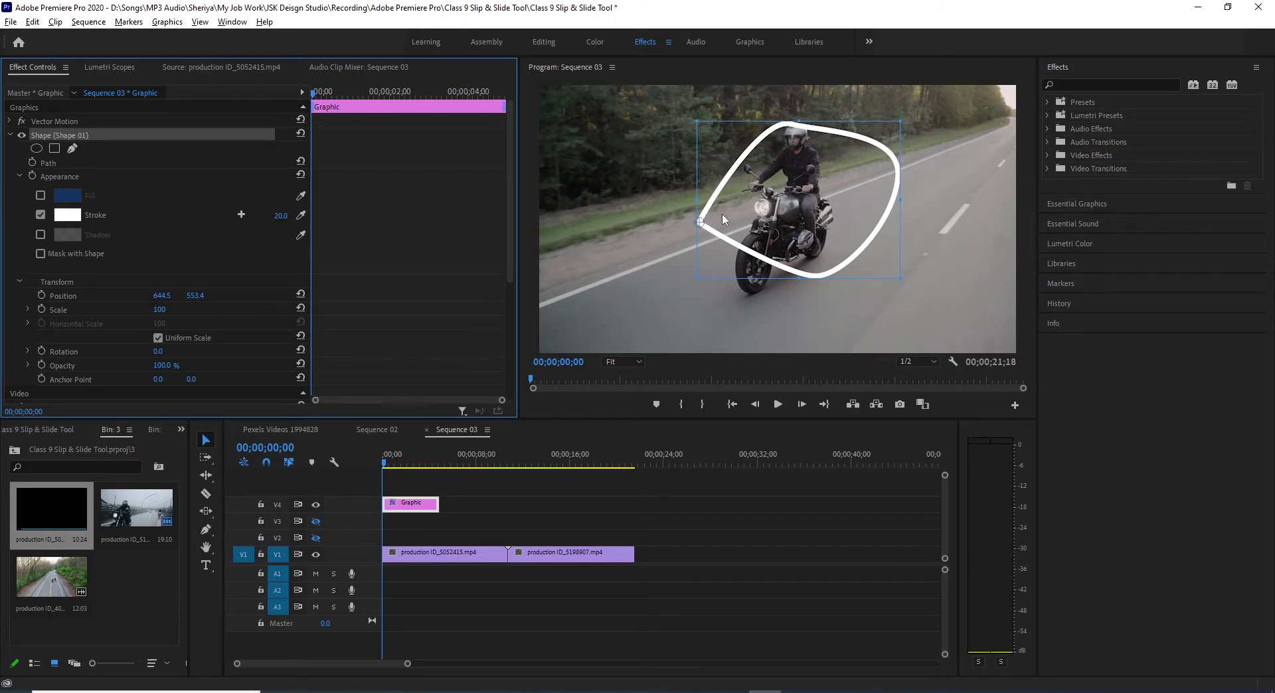
Step: Add a shadow to the shape with 98% opacity, 281° angle, distance 26.4, size 8.6 and blur 173
{"action": "left_click", "coordinate": [40, 235]}
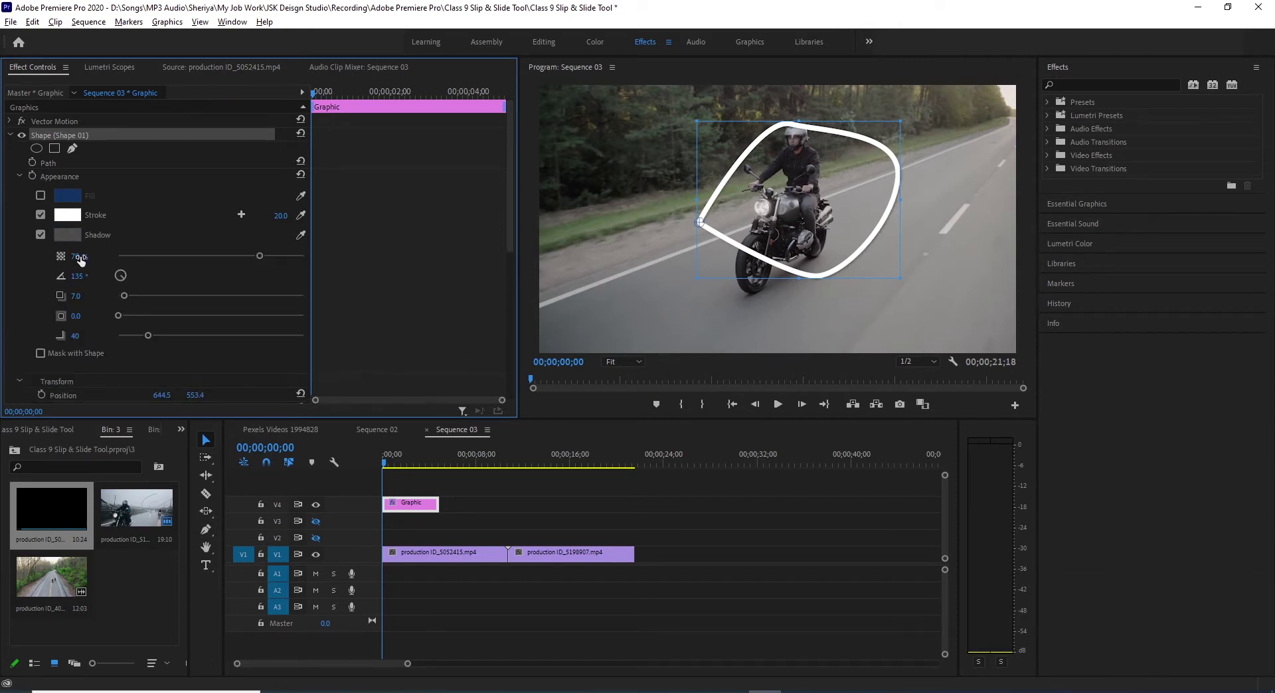
{"action": "left_click_drag", "start_coordinate": [265, 255], "coordinate": [300, 259]}
{"action": "left_click_drag", "start_coordinate": [125, 294], "coordinate": [140, 294]}
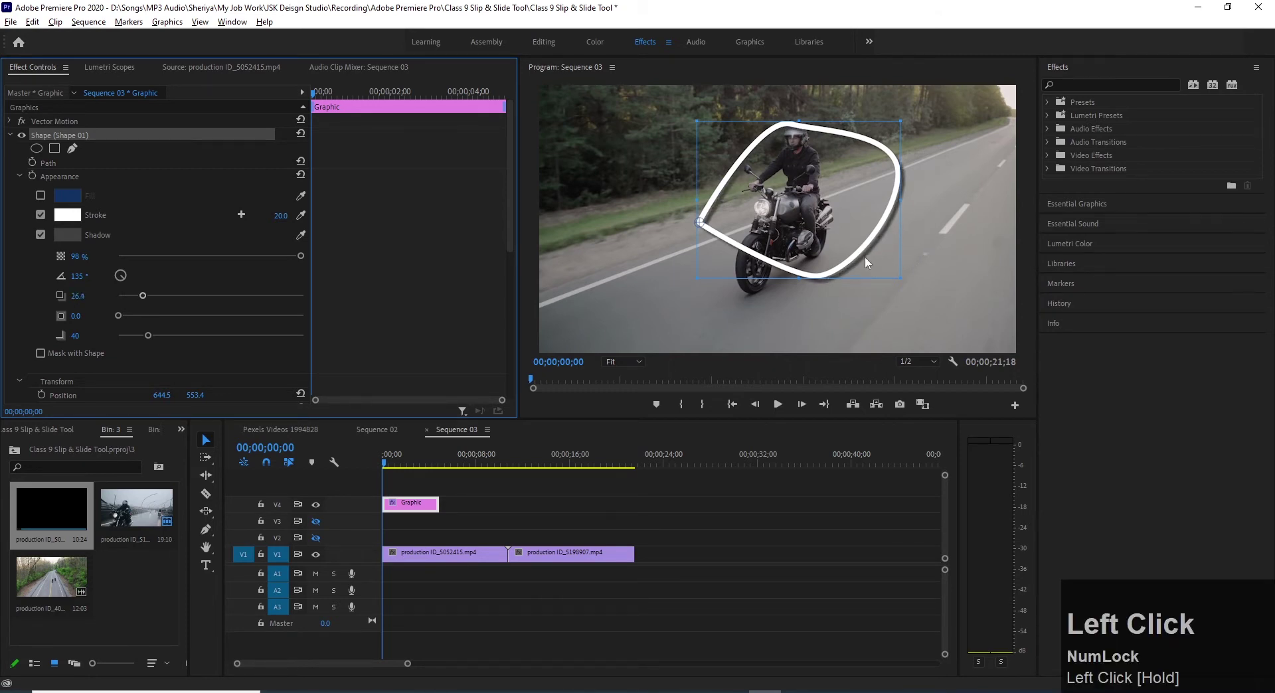
{"action": "left_click_drag", "start_coordinate": [118, 316], "coordinate": [203, 329]}
{"action": "left_click_drag", "start_coordinate": [247, 338], "coordinate": [247, 336]}
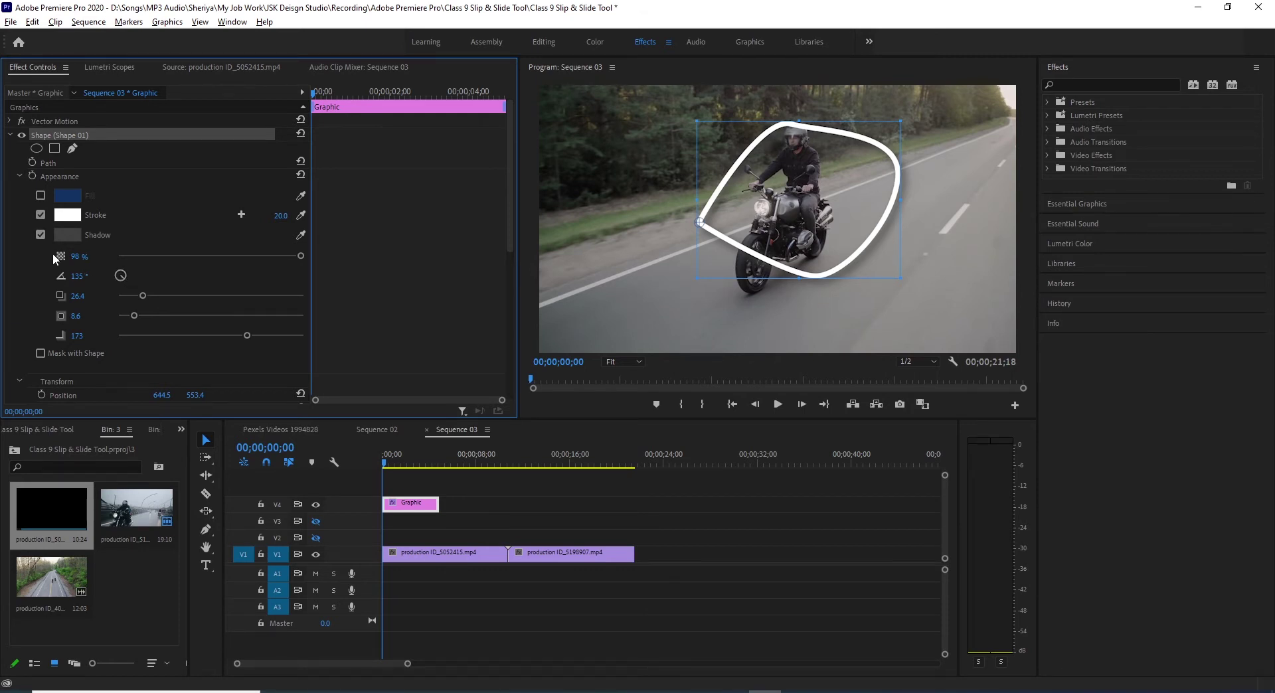
{"action": "left_click_drag", "start_coordinate": [123, 282], "coordinate": [120, 275]}
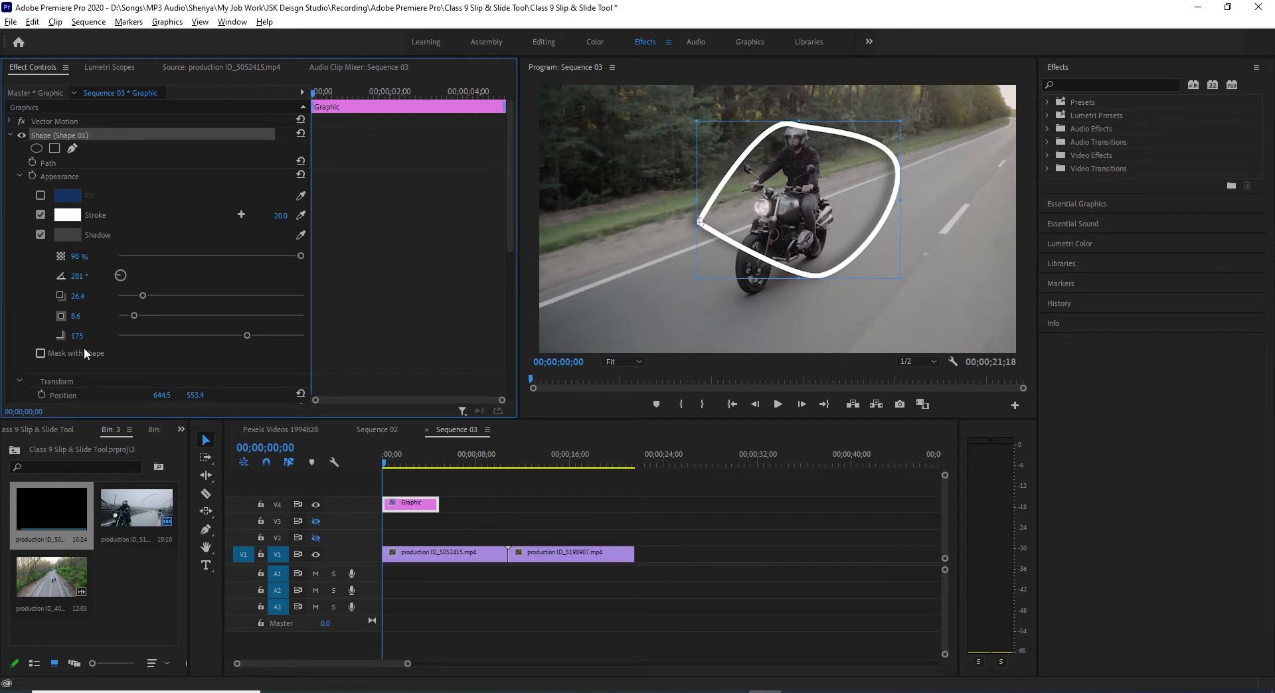
Step: Turn off the shape's stroke and turn its fill back on
{"action": "left_click", "coordinate": [41, 216]}
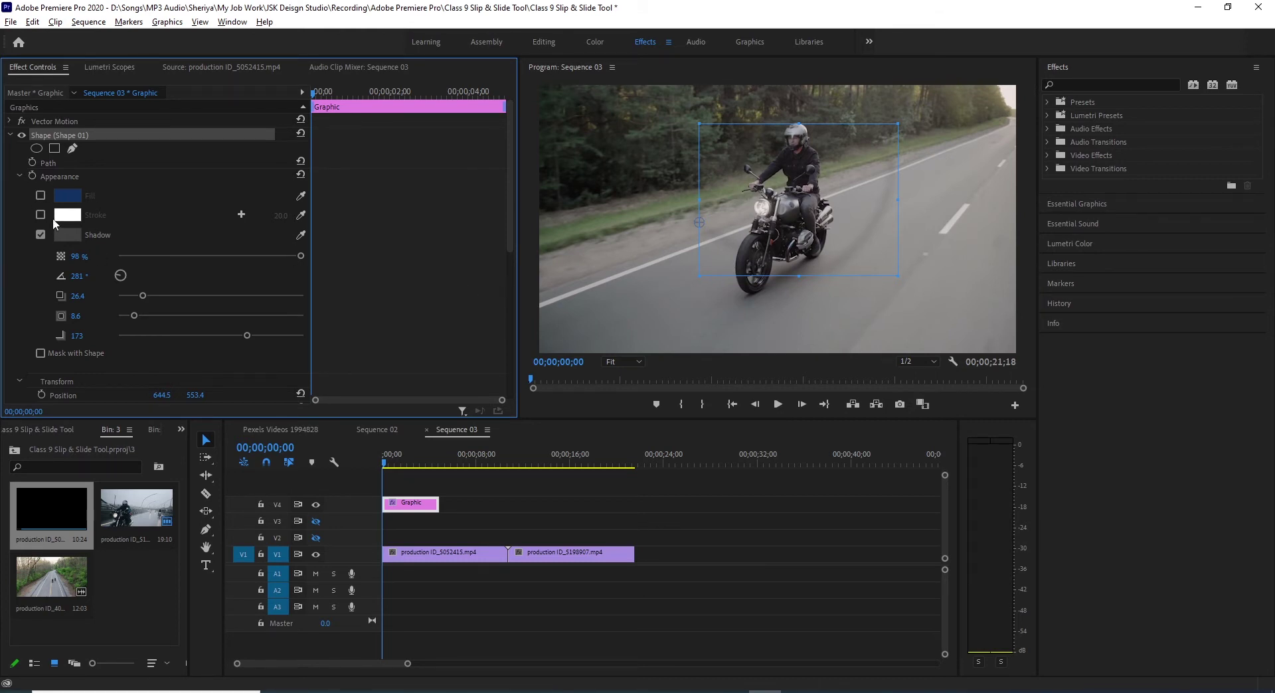
{"action": "left_click", "coordinate": [41, 195]}
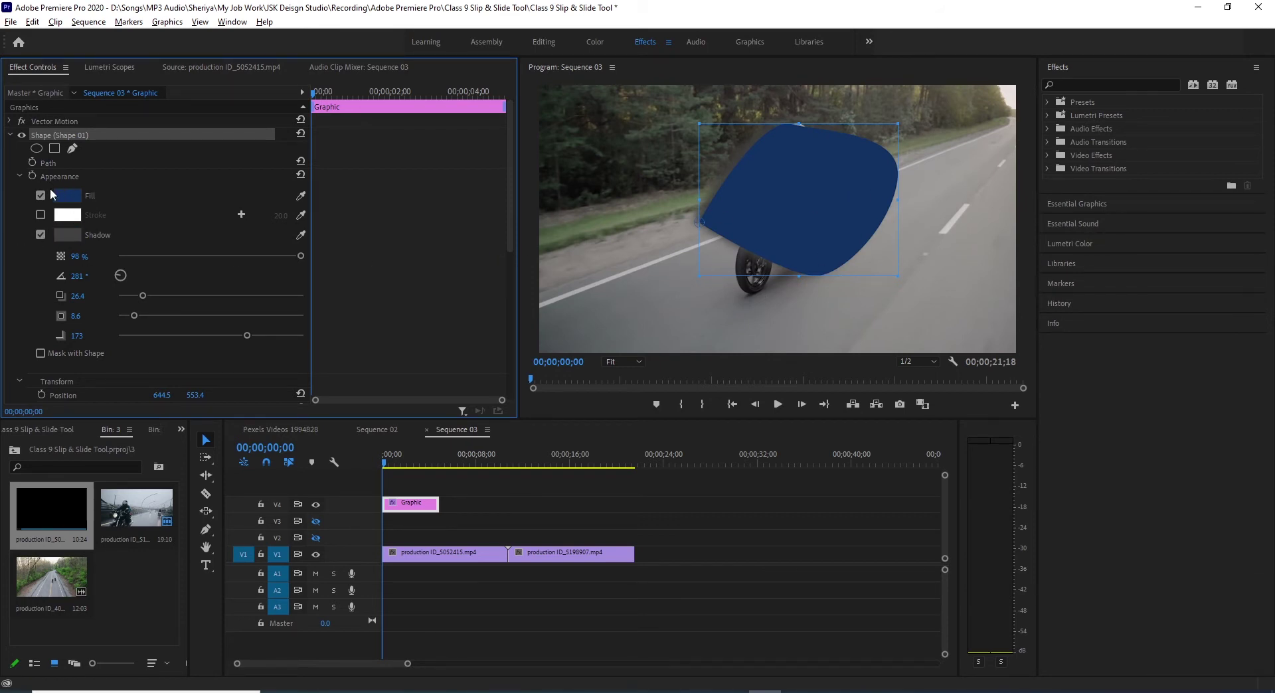
Step: Delete the graphic clip from track V4
{"action": "left_click", "coordinate": [402, 480]}
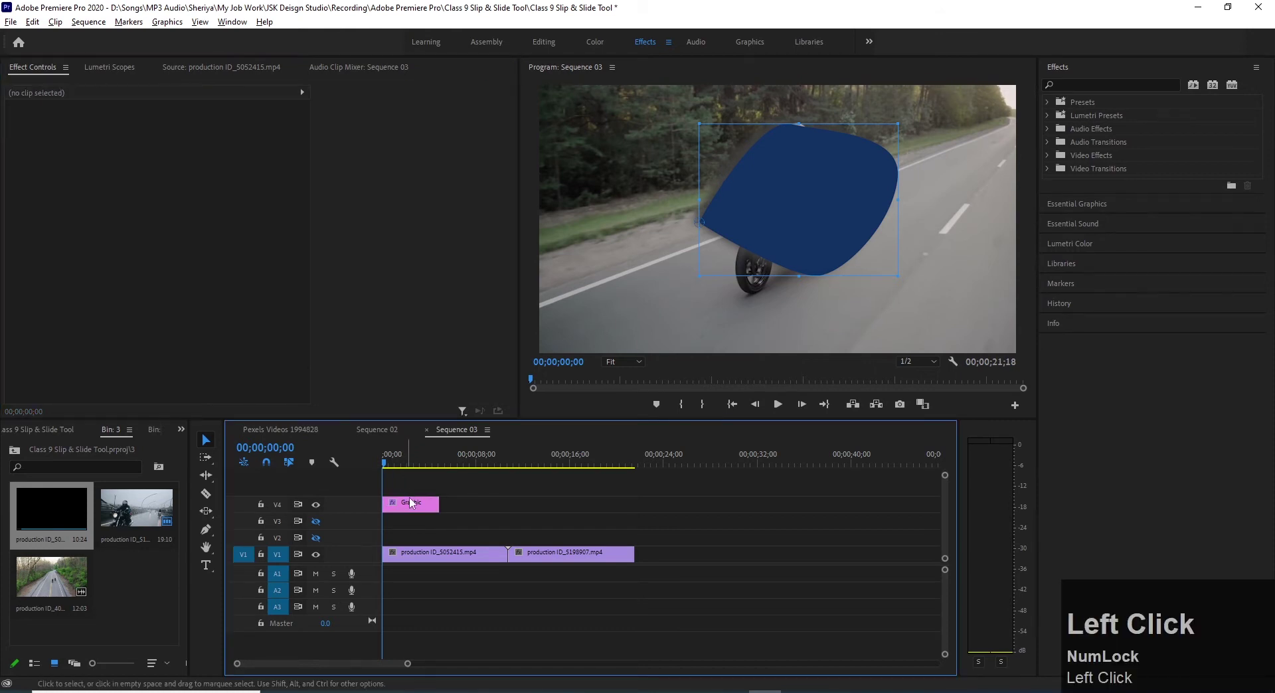
{"action": "key", "text": "Delete"}
{"action": "left_click", "coordinate": [412, 506]}
{"action": "key", "text": "Delete"}
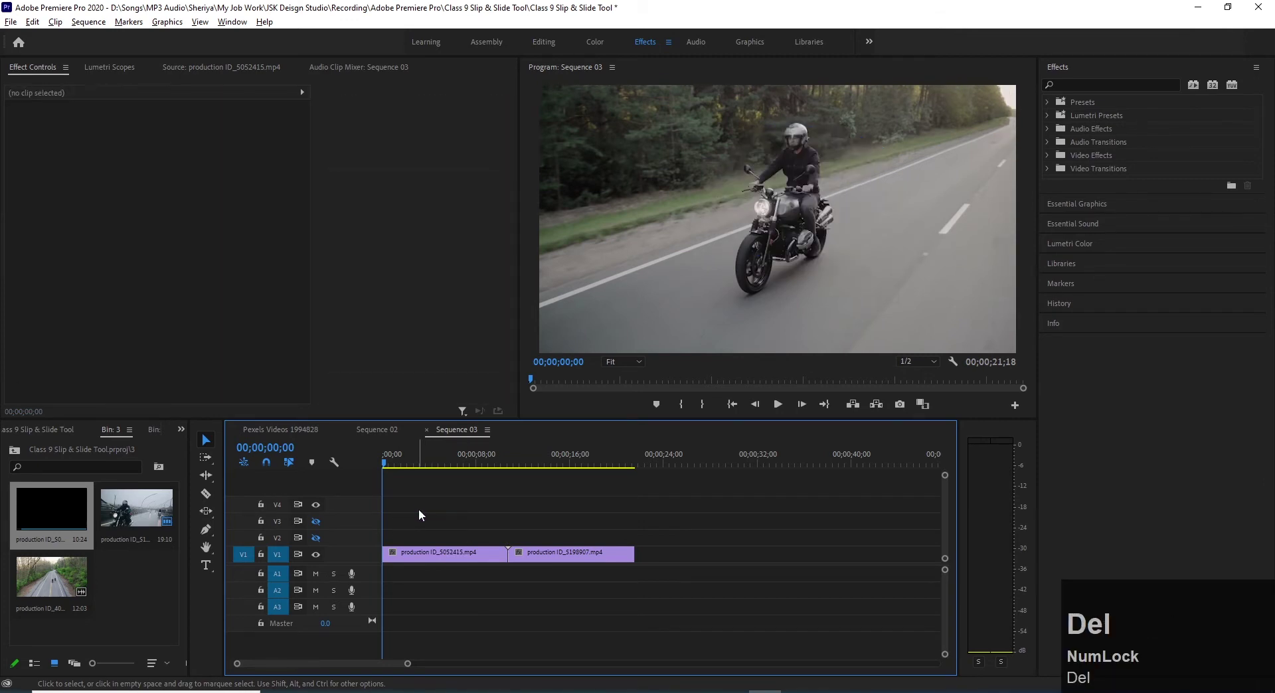
Step: Draw a bar with the Rectangle tool across the full width of the video frame along its lower edge
{"action": "left_click_drag", "start_coordinate": [206, 530], "coordinate": [266, 542]}
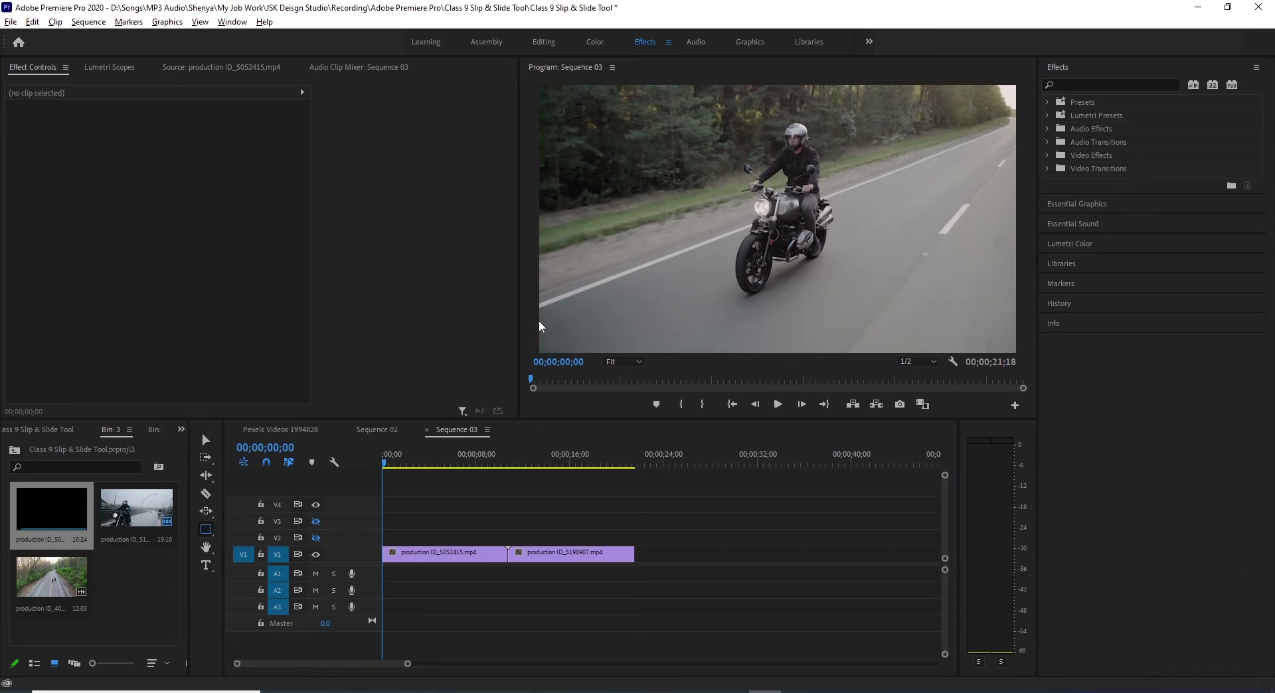
{"action": "left_click_drag", "start_coordinate": [538, 323], "coordinate": [846, 342]}
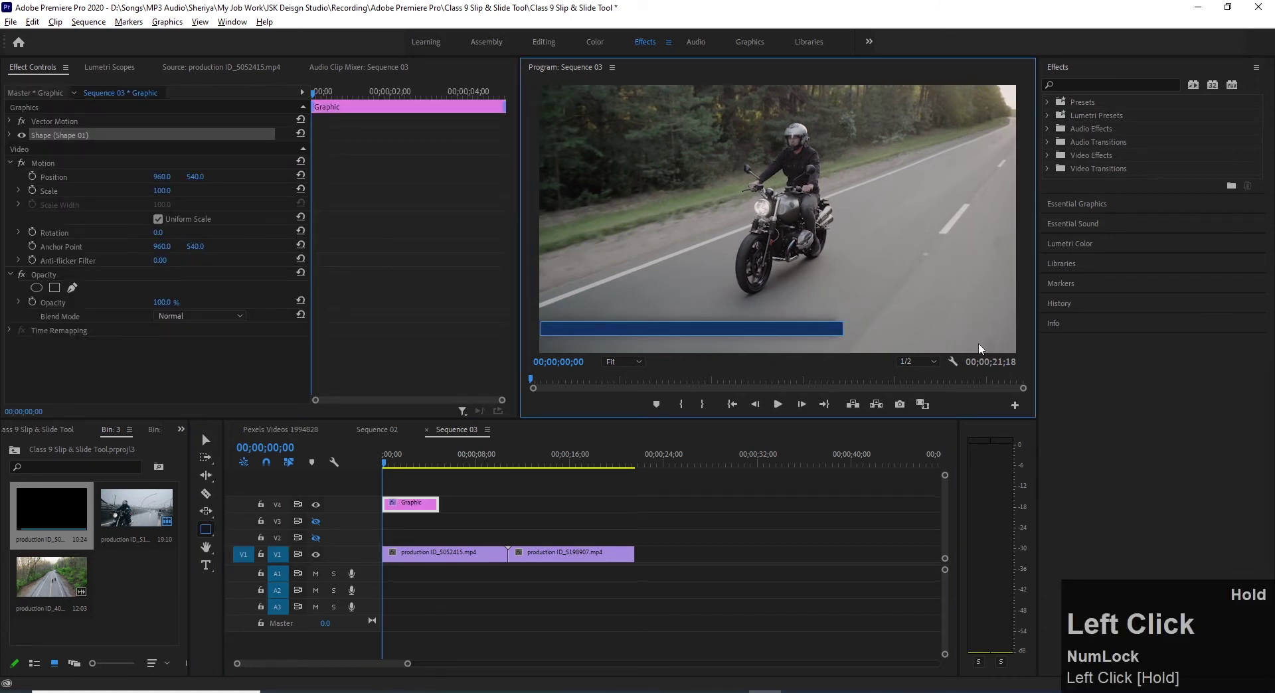
{"action": "left_click_drag", "start_coordinate": [1009, 350], "coordinate": [1018, 357]}
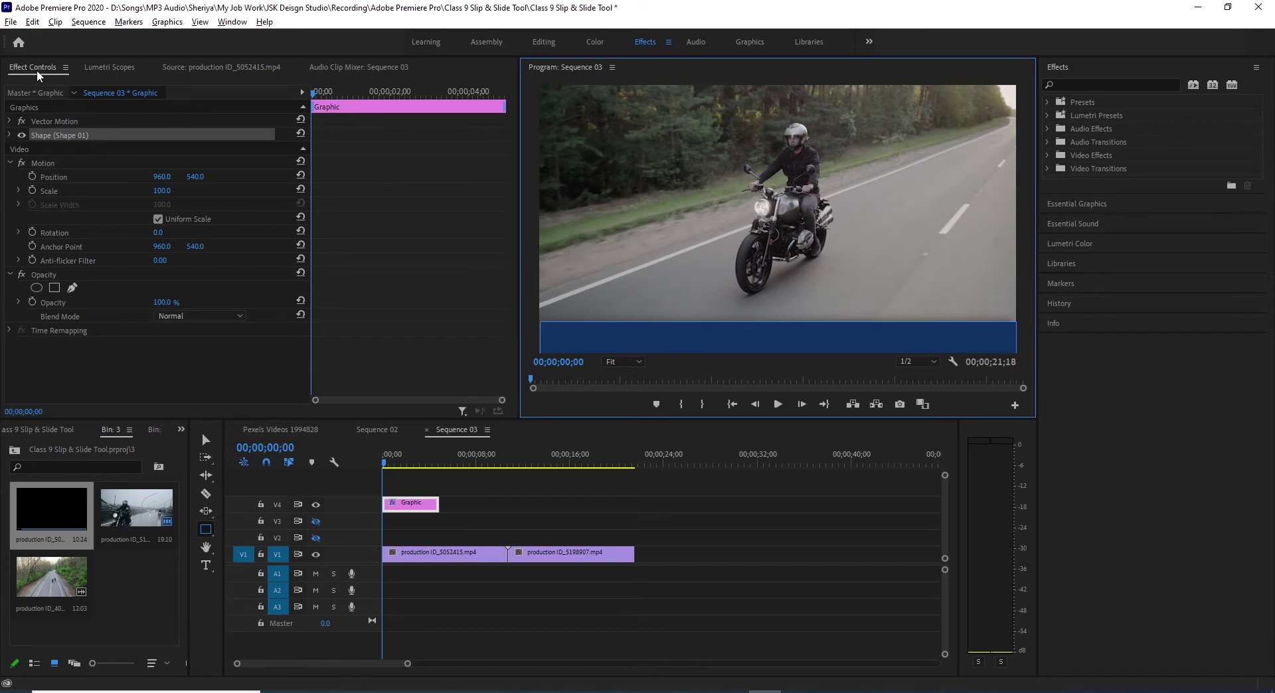
Step: Expand the bar shape's appearance settings and change its fill colour to dark brown
{"action": "left_click", "coordinate": [8, 135]}
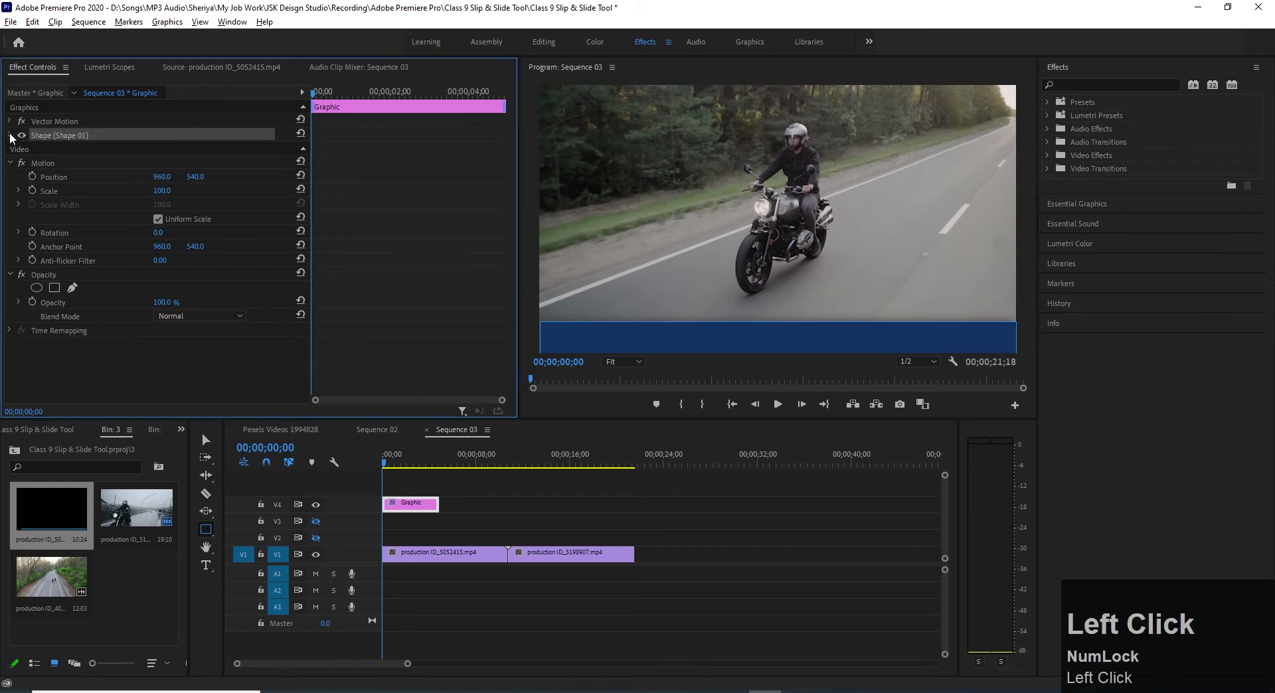
{"action": "left_click", "coordinate": [67, 195]}
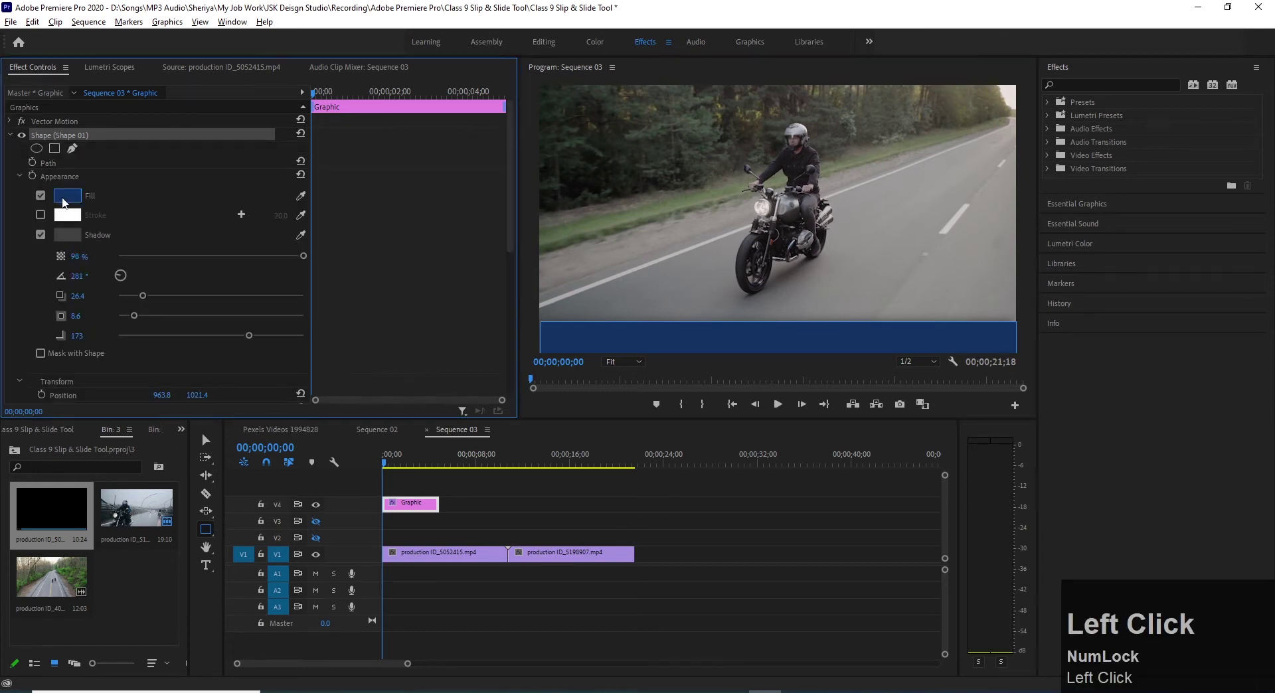
{"action": "left_click_drag", "start_coordinate": [675, 406], "coordinate": [676, 321]}
{"action": "left_click", "coordinate": [784, 281]}
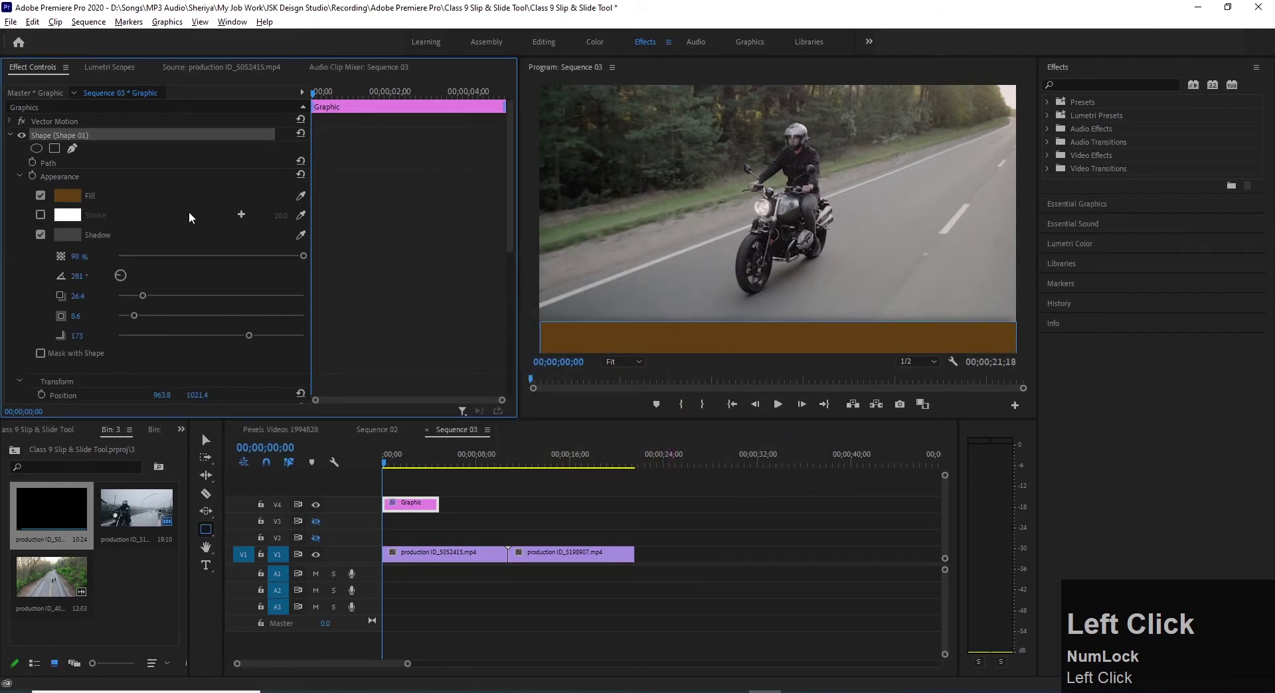
Step: Turn on the bar's white stroke with a width of 15, and compare the bar with its shadow off and on
{"action": "left_click", "coordinate": [41, 215]}
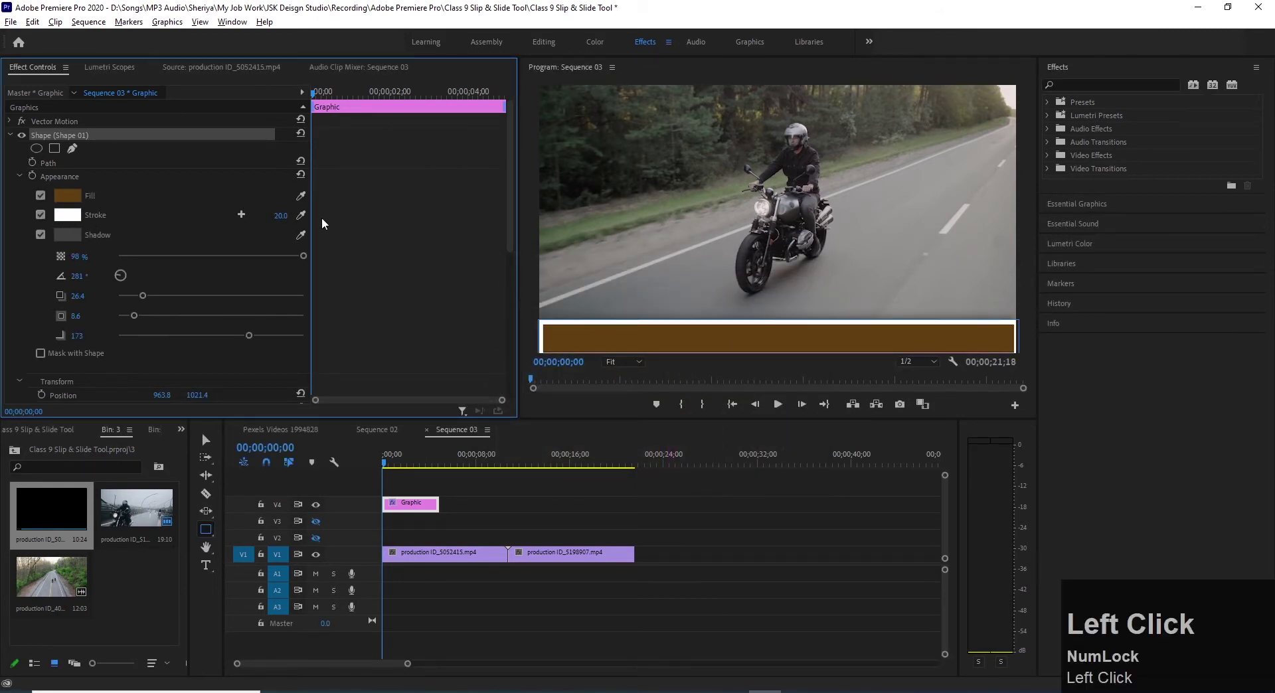
{"action": "mouse_move", "coordinate": [282, 215]}
{"action": "left_mouse_down"}
{"action": "mouse_move", "coordinate": [252, 215]}
{"action": "mouse_move", "coordinate": [267, 215]}
{"action": "left_mouse_up"}
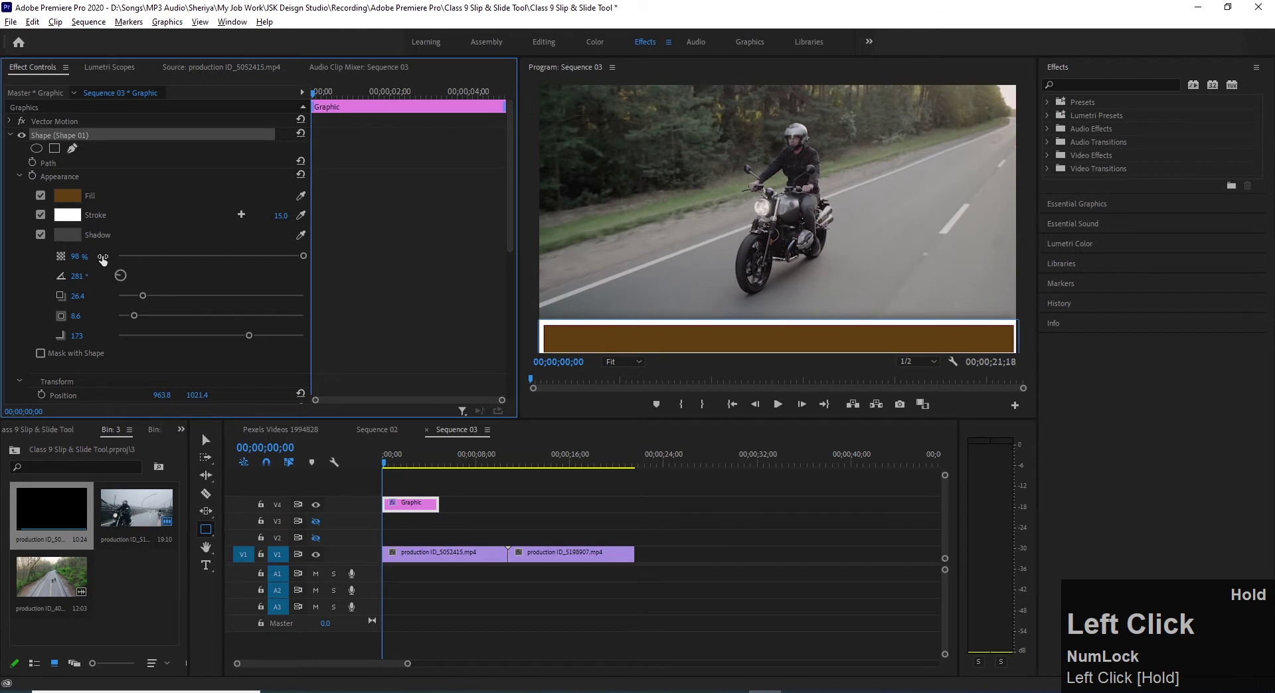
{"action": "left_click", "coordinate": [42, 235]}
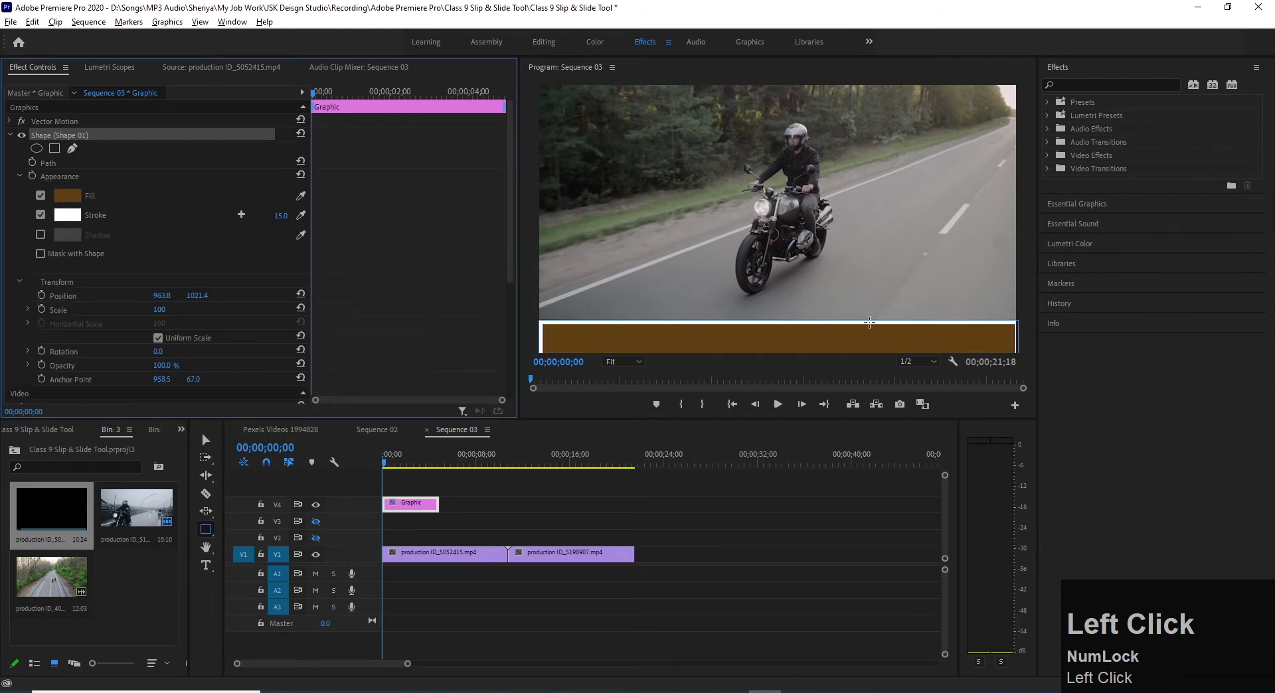
{"action": "left_click", "coordinate": [41, 234]}
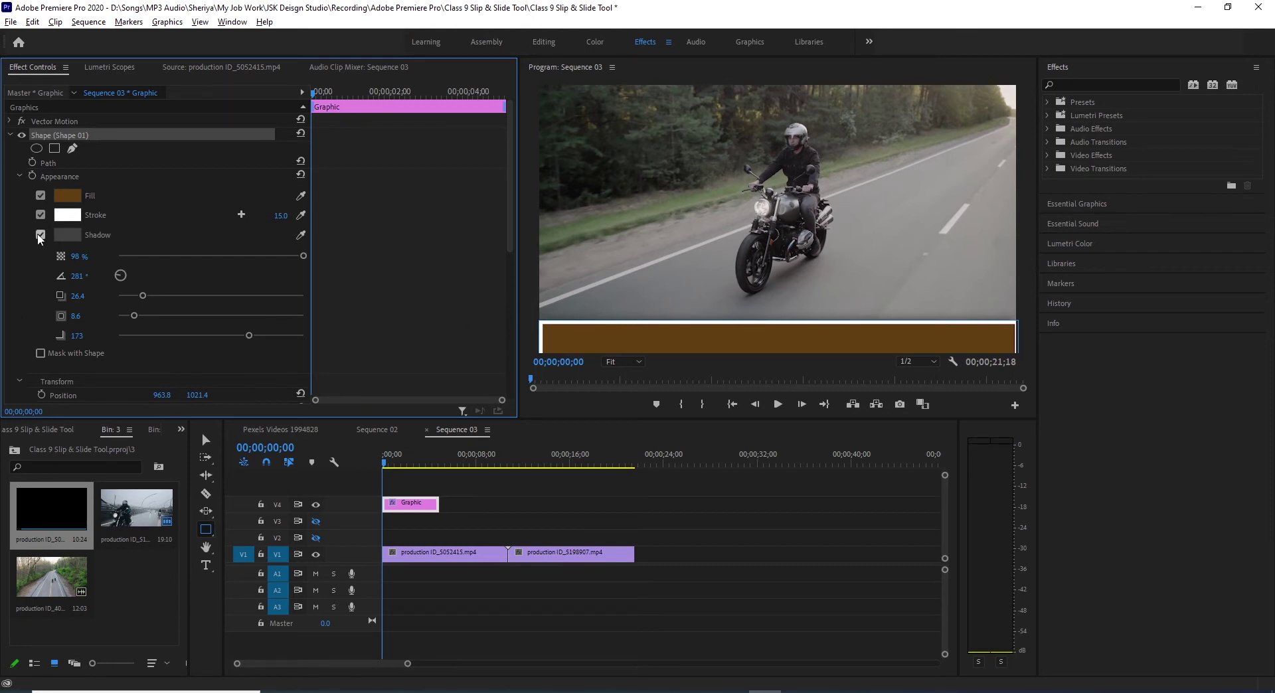
Step: Try Mask with Shape on the bar and move the mask up the frame, undo the move and turn the mask off
{"action": "left_click", "coordinate": [41, 354]}
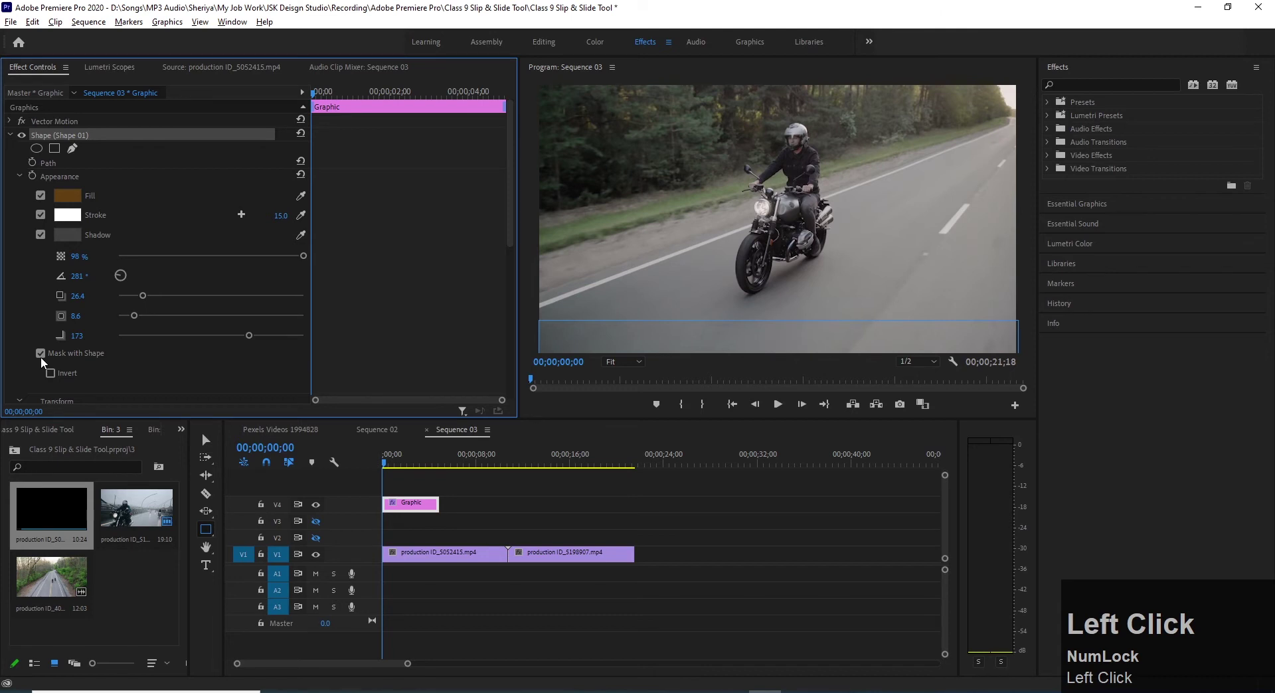
{"action": "left_click", "coordinate": [205, 441]}
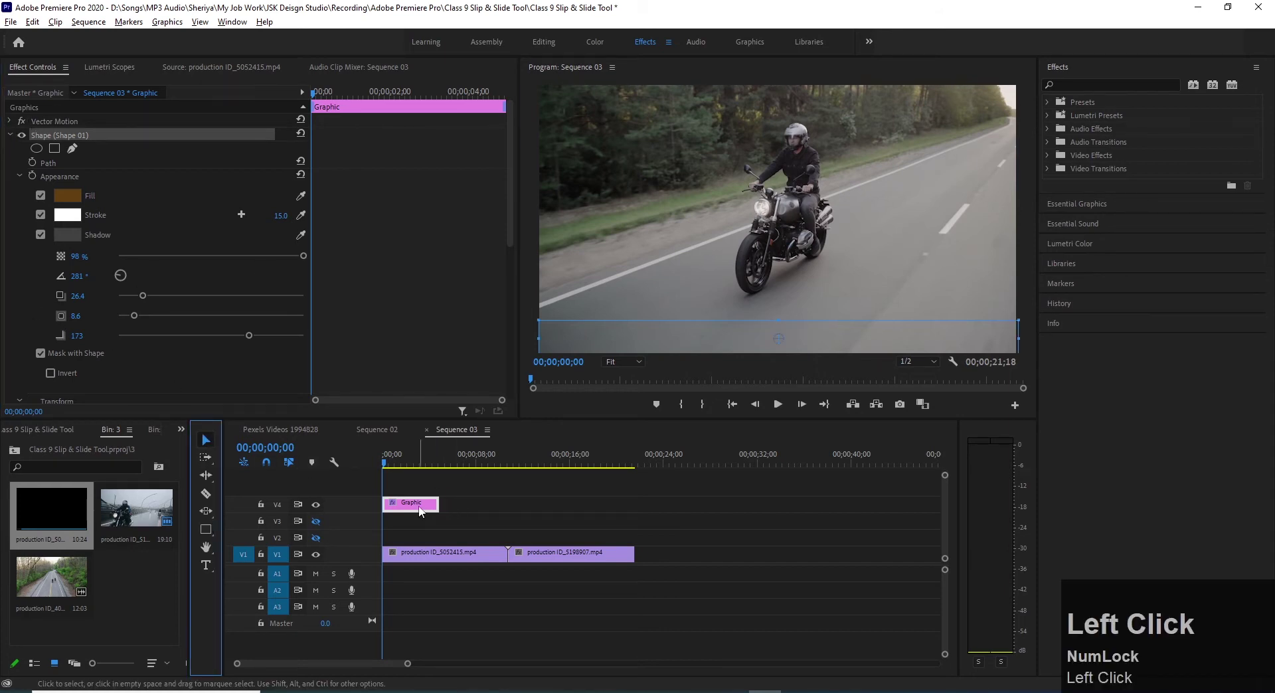
{"action": "left_click_drag", "start_coordinate": [655, 323], "coordinate": [656, 257]}
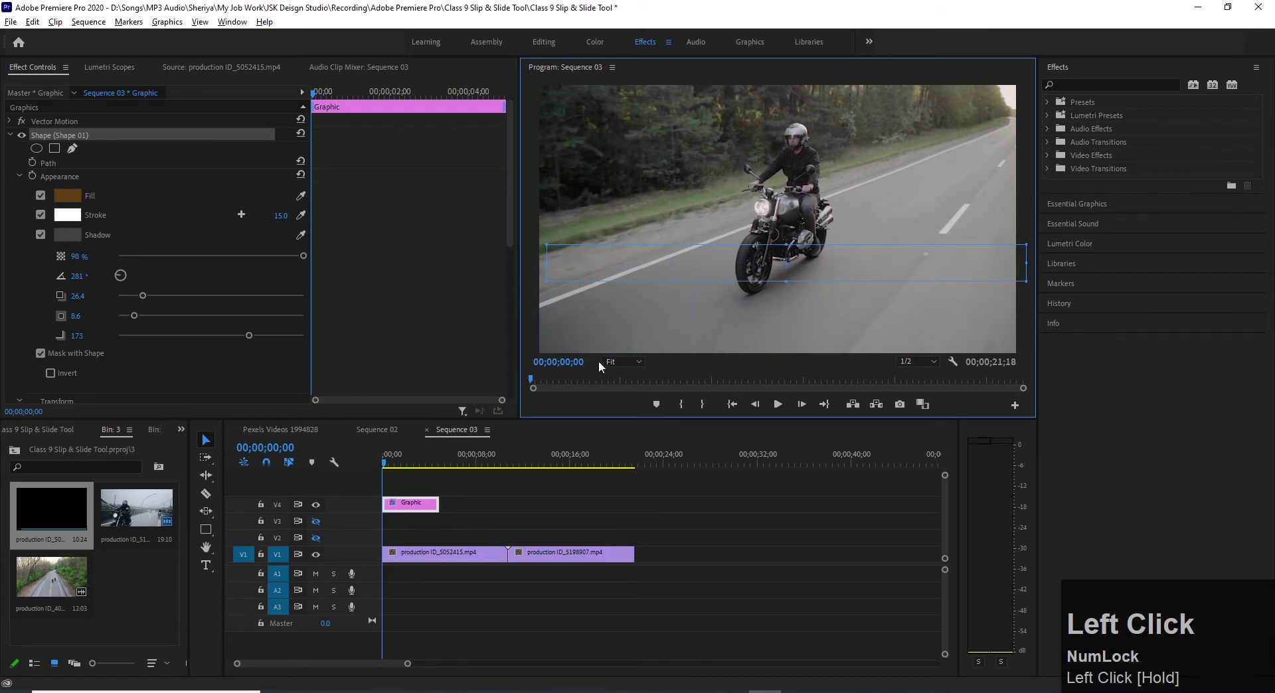
{"action": "key", "text": "ctrl+z"}
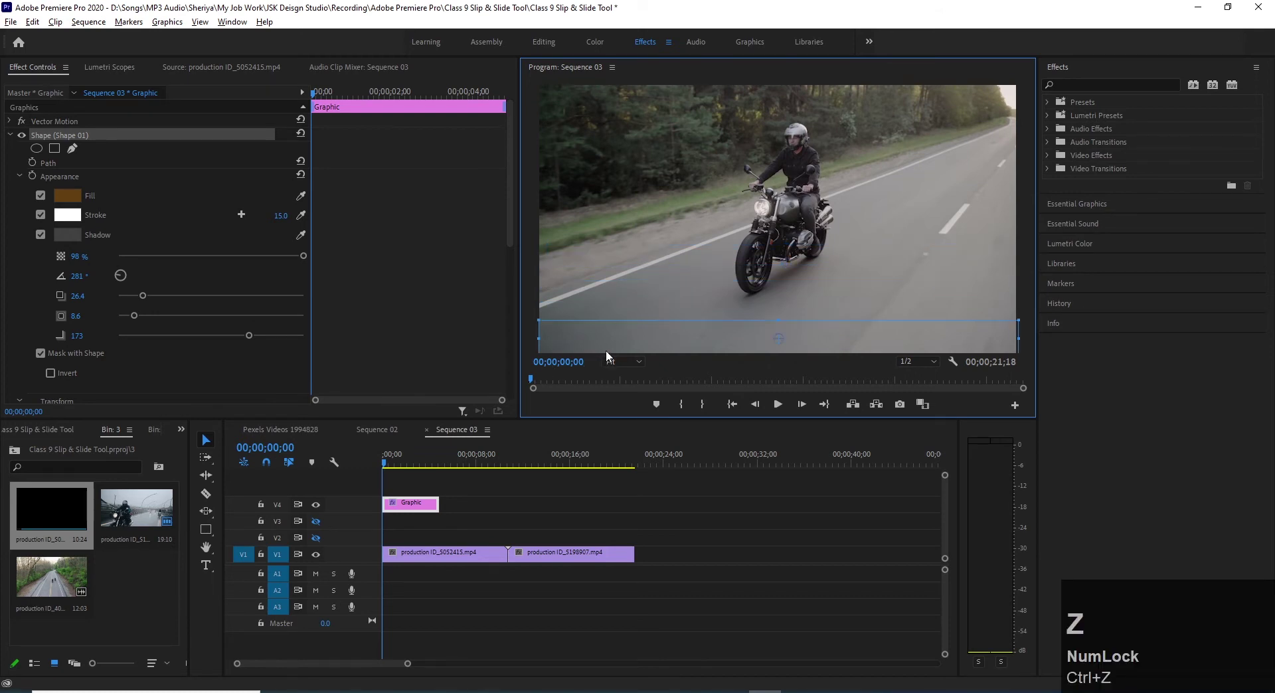
{"action": "left_click", "coordinate": [40, 353]}
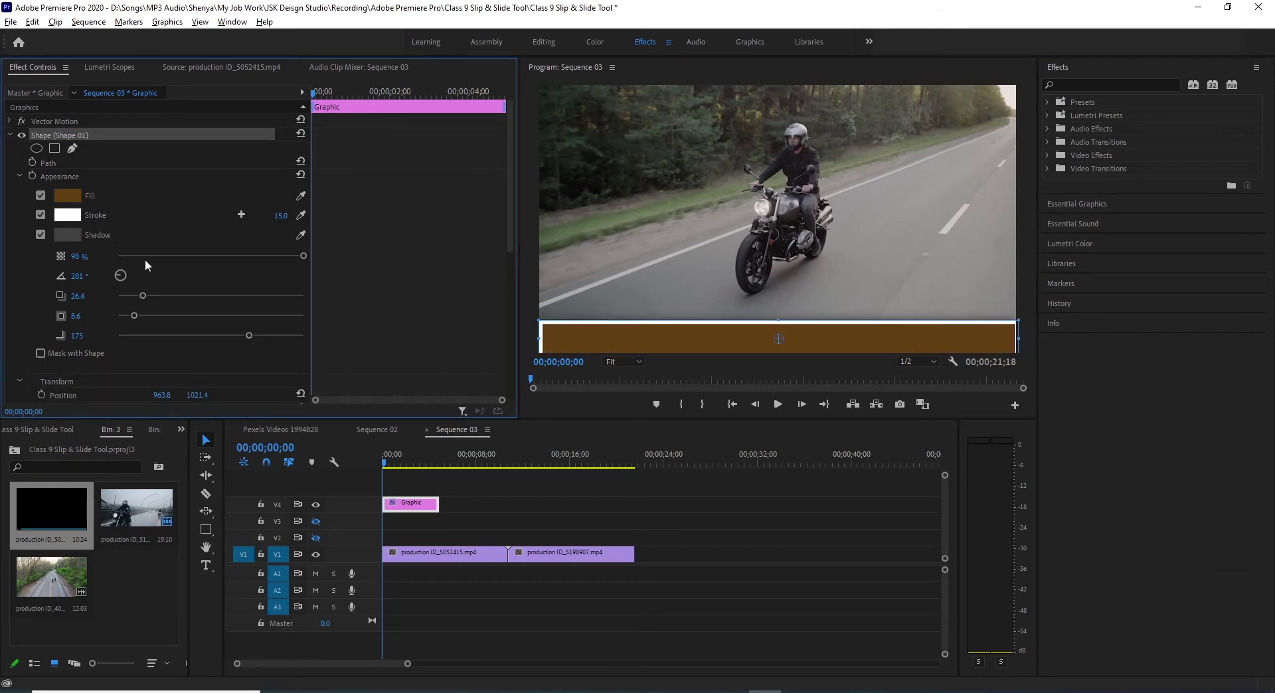
Step: Delete the bar's graphic clip from track V4
{"action": "left_click", "coordinate": [415, 519]}
{"action": "left_click", "coordinate": [413, 505]}
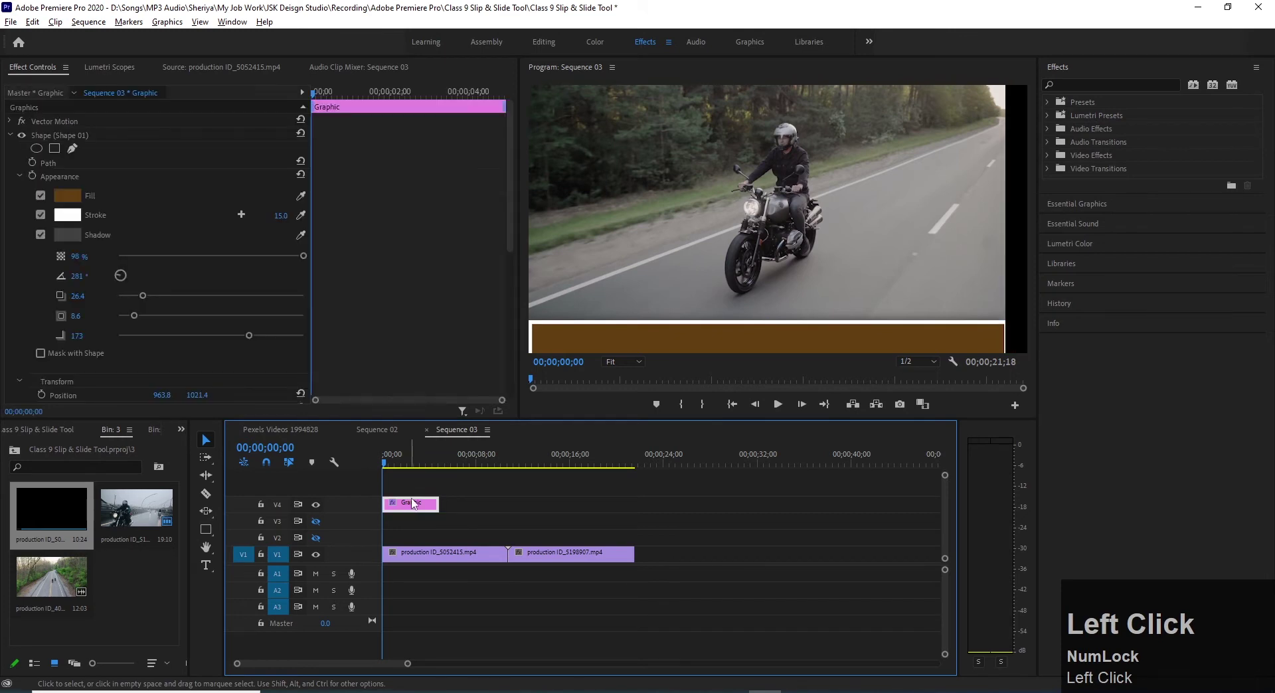
{"action": "key", "text": "Delete"}
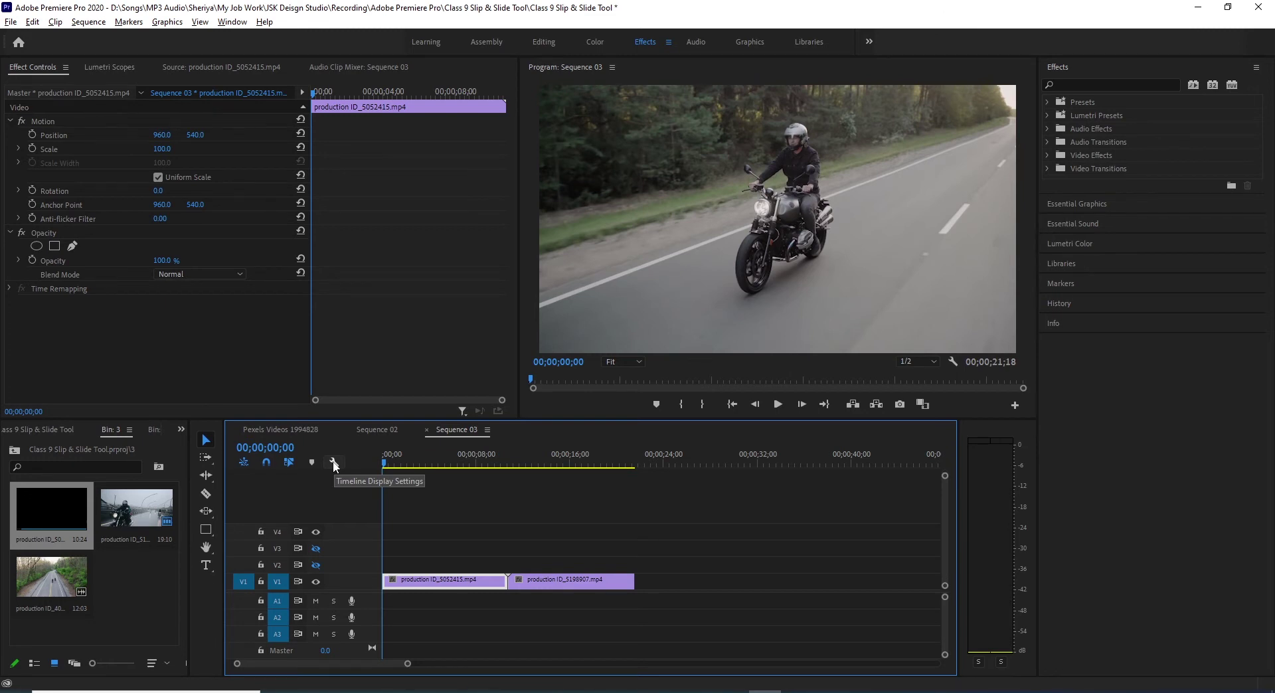
Step: Check the timeline's Show Video Keyframes setting and enlarge track V1 to expose the clips' thumbnails and opacity lines
{"action": "left_click", "coordinate": [334, 463]}
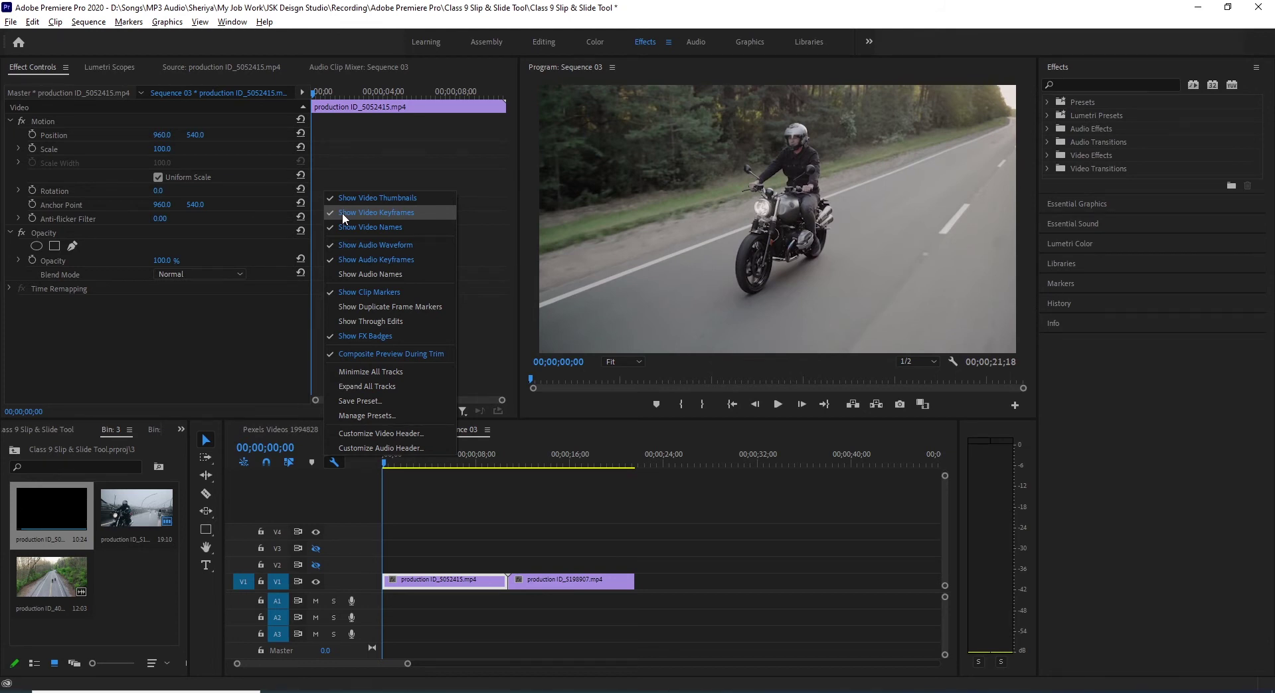
{"action": "left_click", "coordinate": [422, 588]}
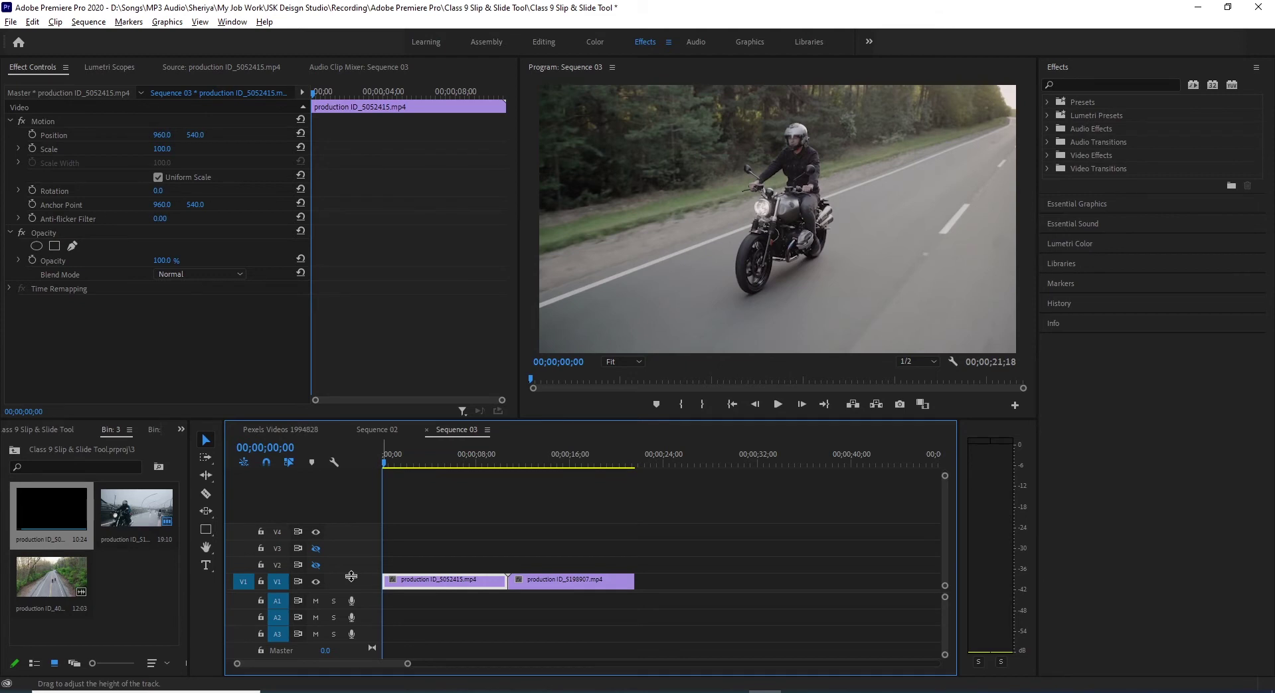
{"action": "left_click_drag", "start_coordinate": [352, 577], "coordinate": [352, 539]}
{"action": "scroll", "coordinate": [410, 585], "scroll_direction": "up", "scroll_amount": 3}
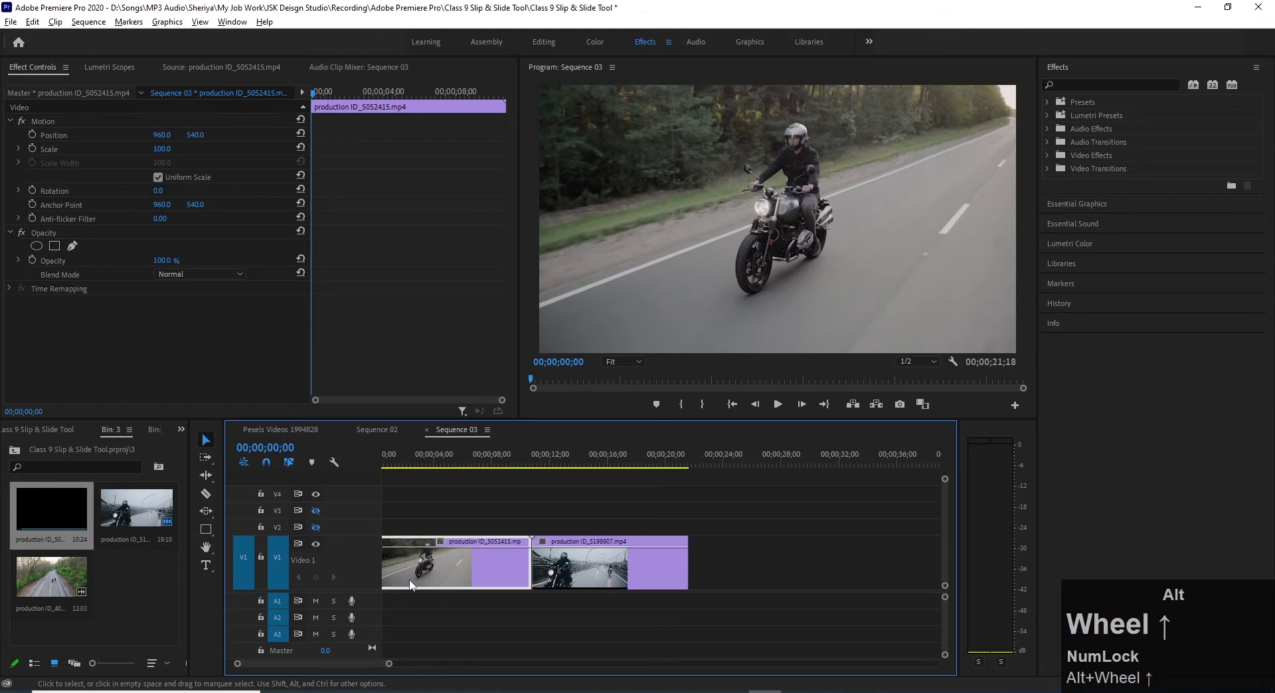
{"action": "left_click_drag", "start_coordinate": [364, 665], "coordinate": [249, 663]}
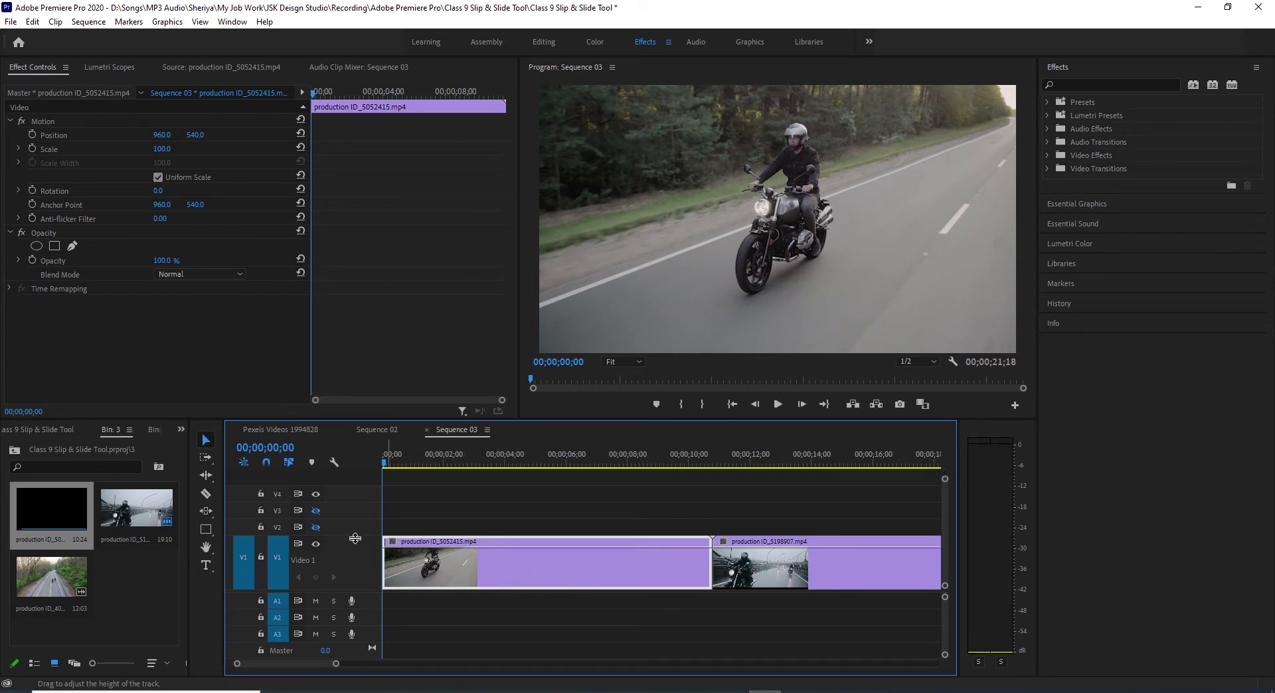
{"action": "left_click_drag", "start_coordinate": [356, 538], "coordinate": [356, 564]}
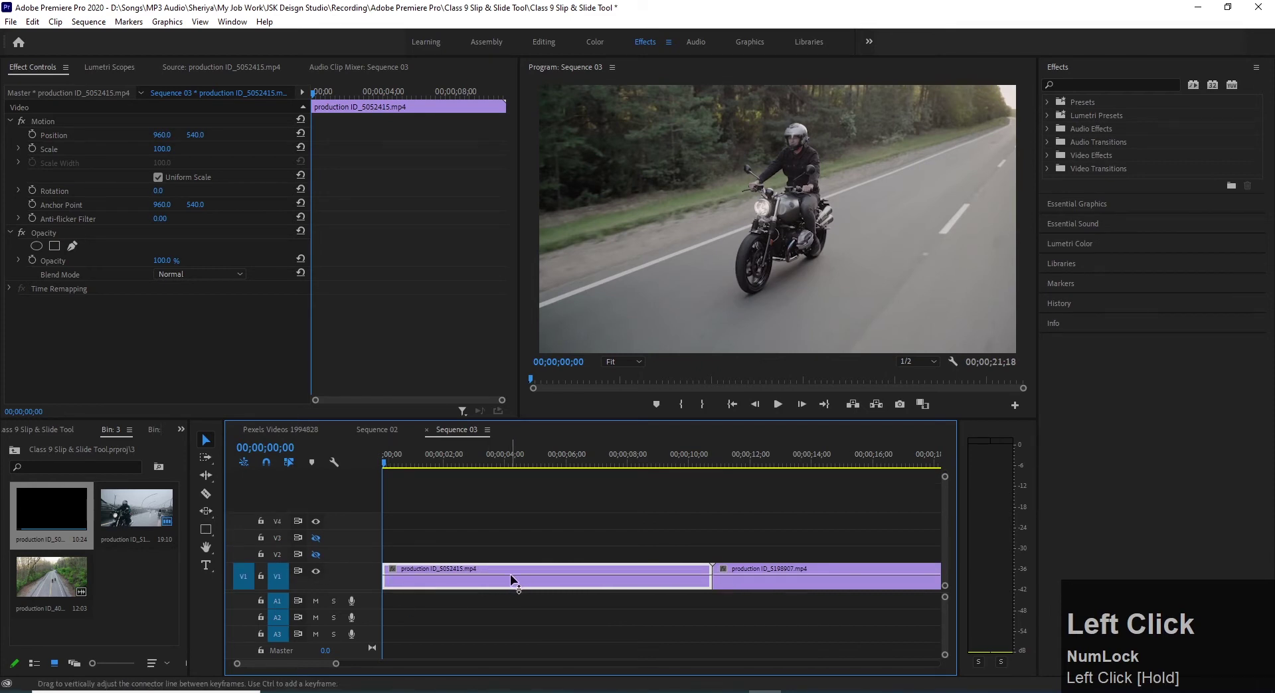
{"action": "left_click", "coordinate": [365, 564]}
{"action": "left_click_drag", "start_coordinate": [366, 565], "coordinate": [366, 538]}
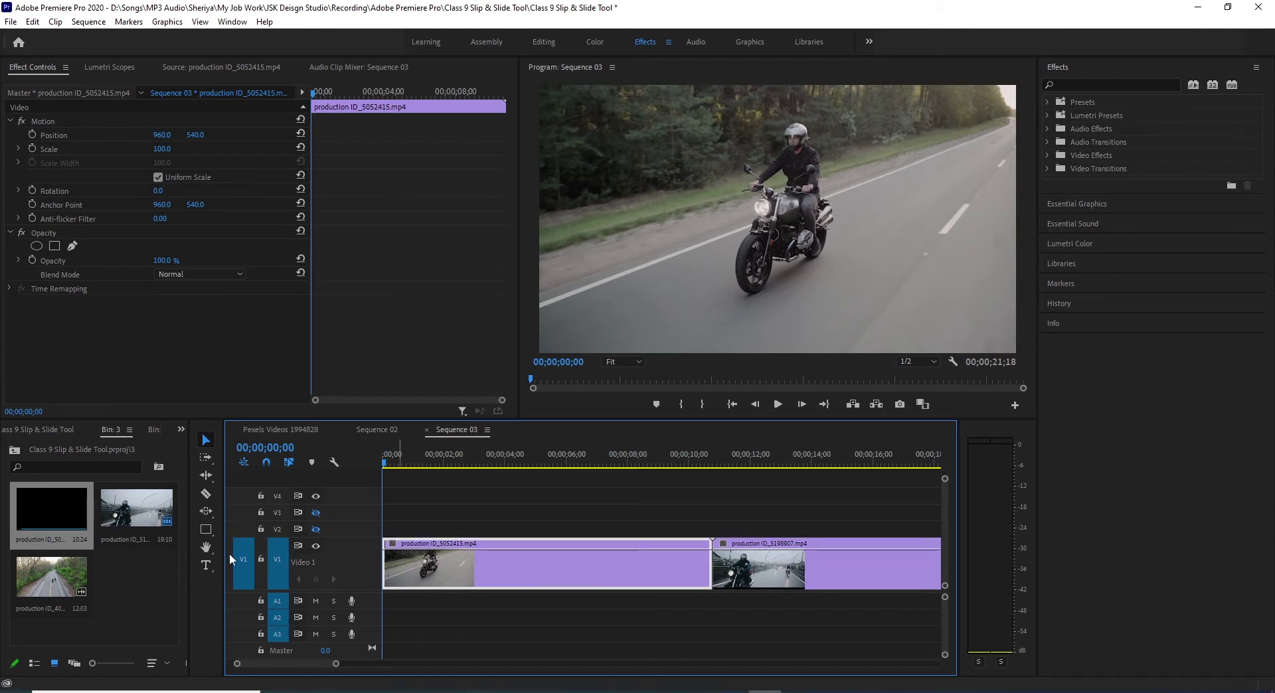
{"action": "left_click", "coordinate": [206, 529]}
{"action": "left_click", "coordinate": [249, 525]}
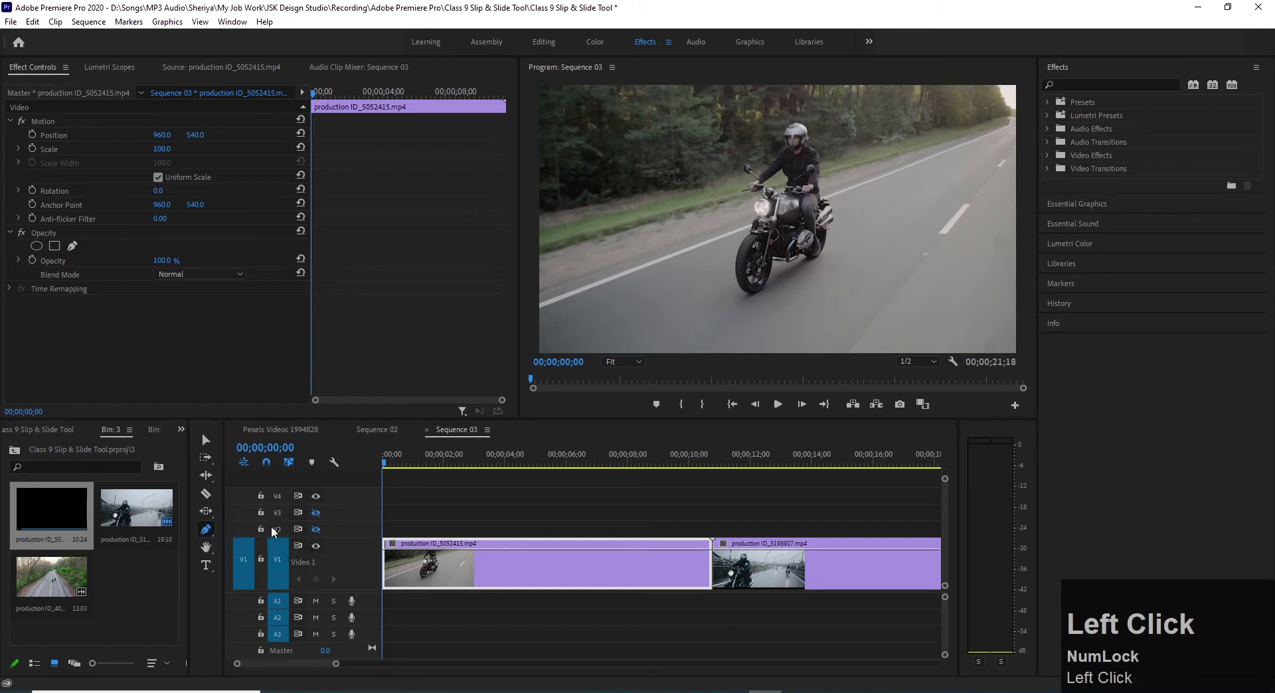
{"action": "left_click", "coordinate": [205, 439]}
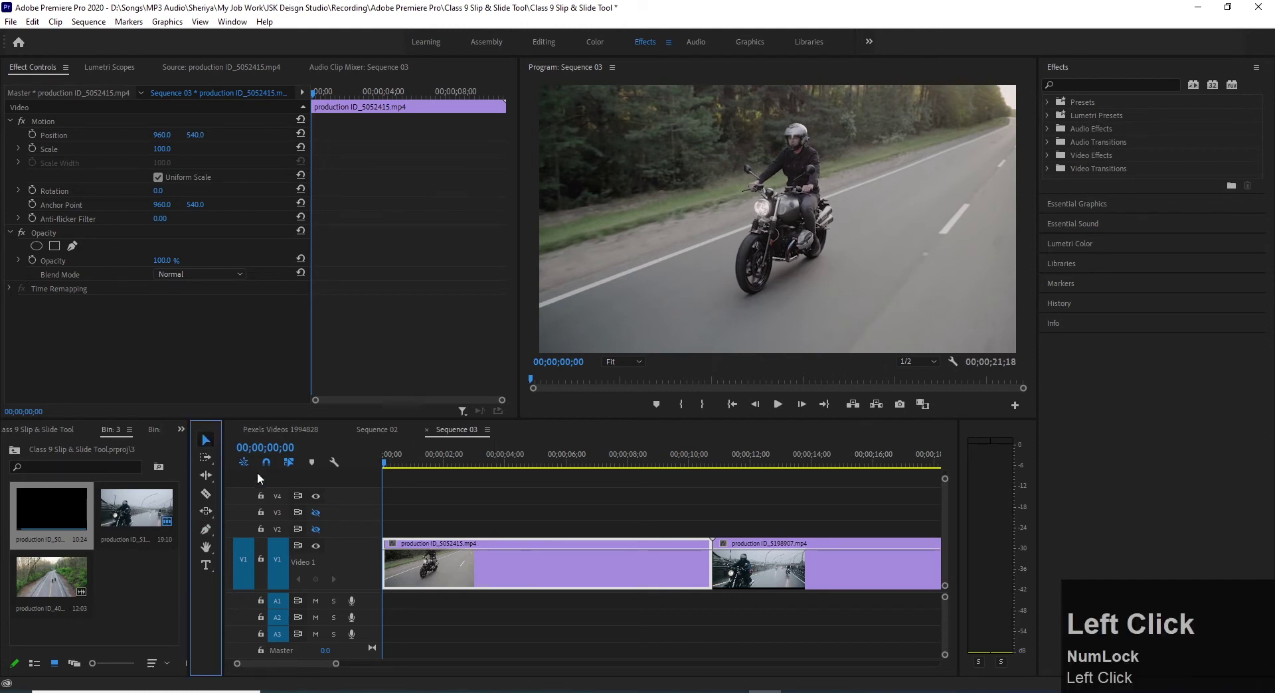
Step: Lower the first V1 clip's opacity line to 0%, raise it to 50.9% and restore it to 100%
{"action": "left_click", "coordinate": [500, 550]}
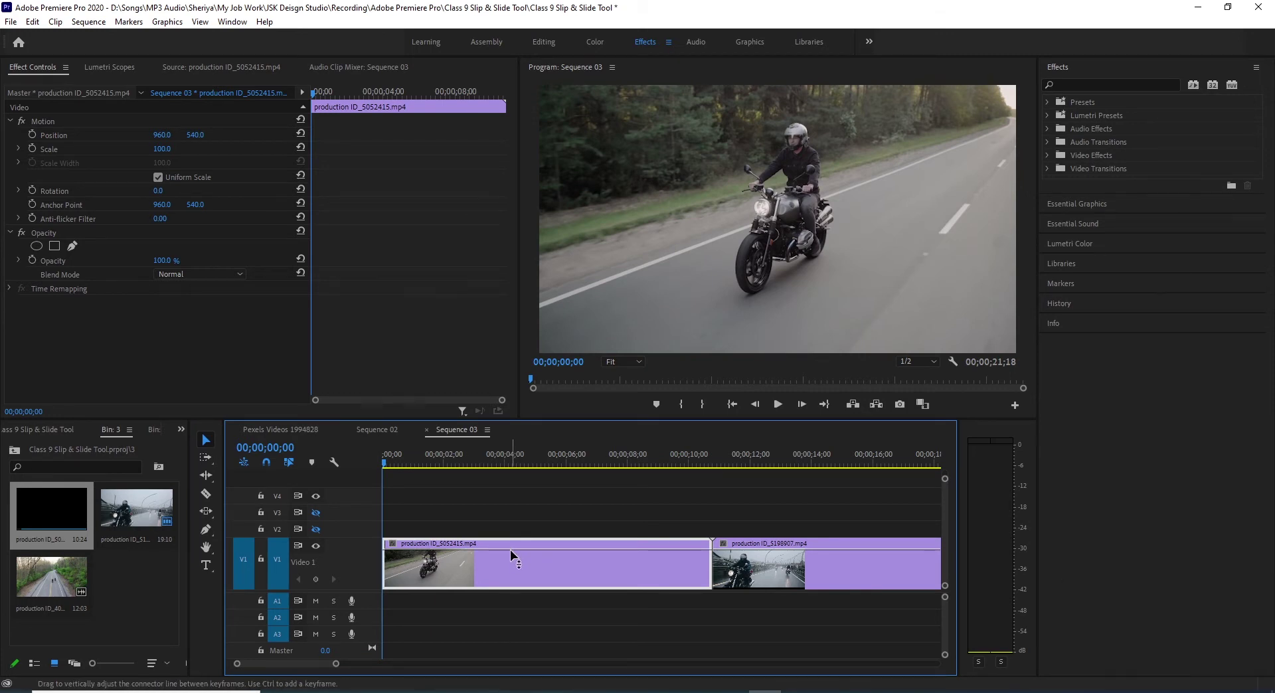
{"action": "left_click", "coordinate": [517, 549]}
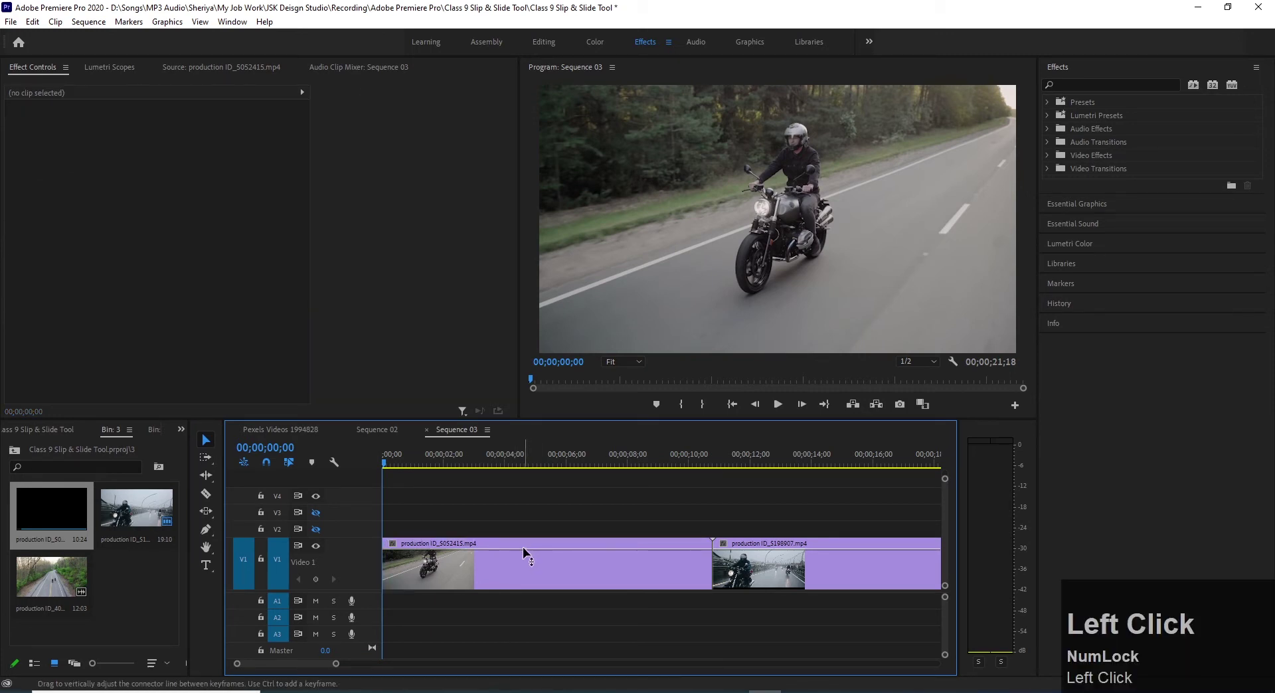
{"action": "left_click", "coordinate": [518, 548]}
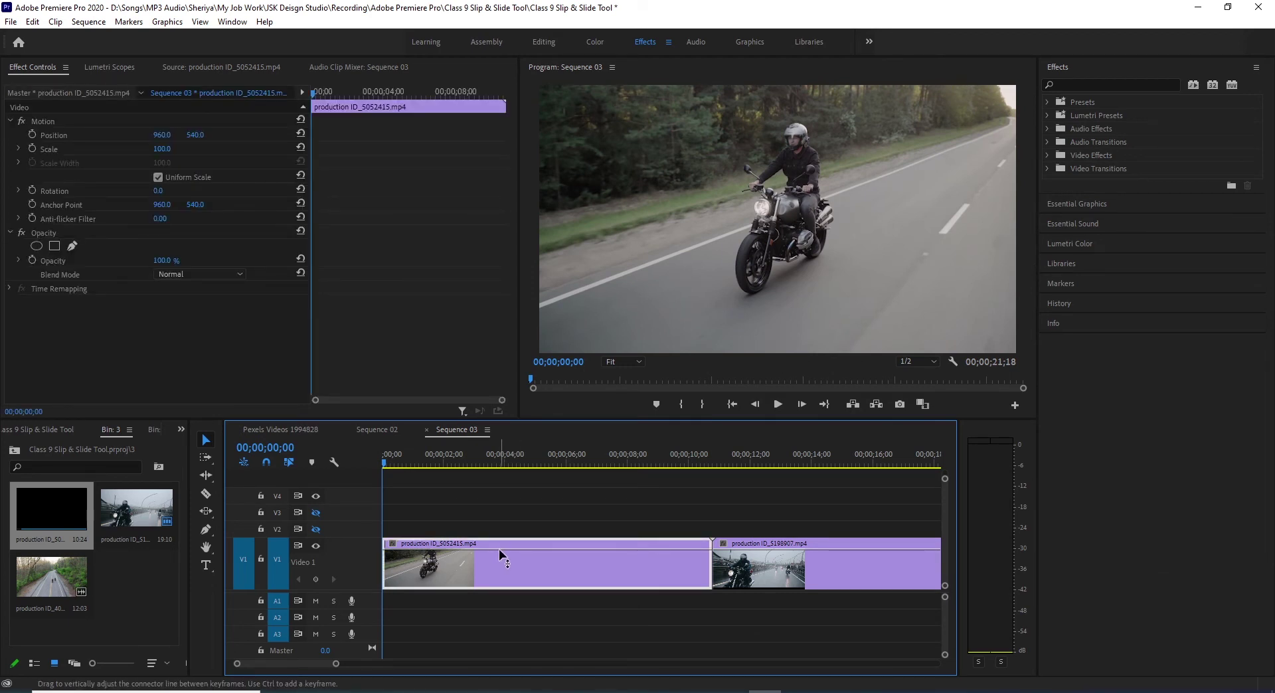
{"action": "left_click_drag", "start_coordinate": [499, 548], "coordinate": [500, 560]}
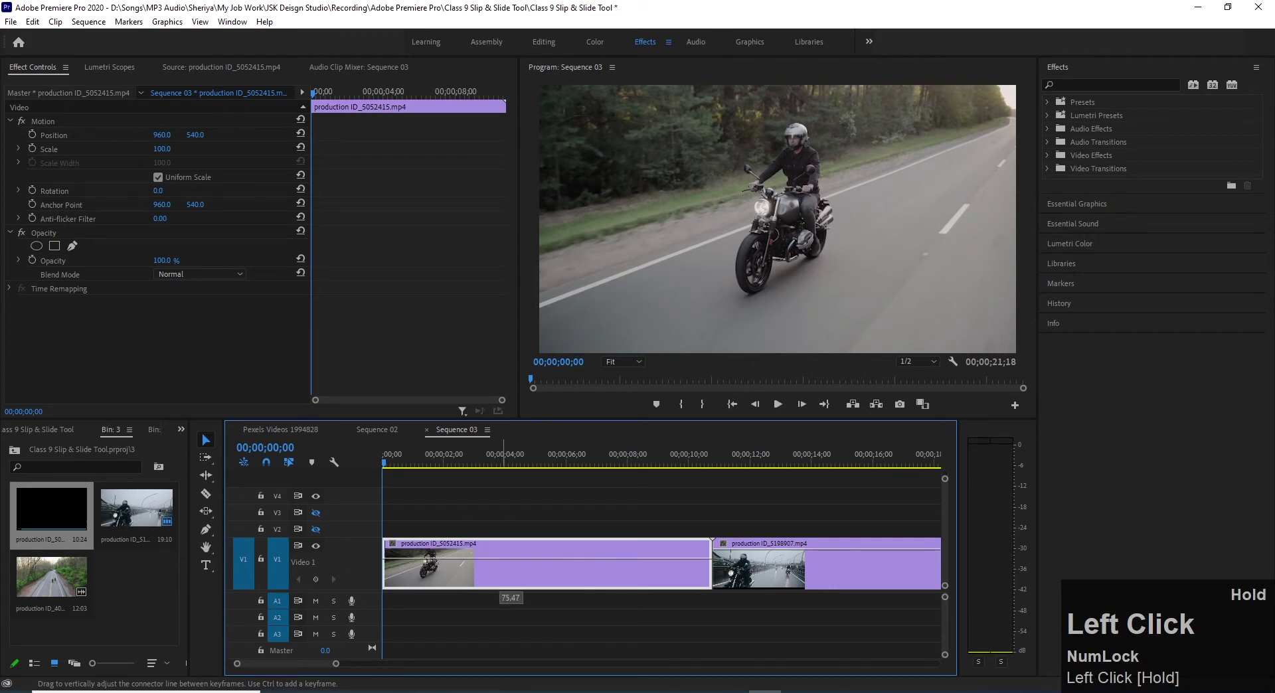
{"action": "left_click_drag", "start_coordinate": [500, 560], "coordinate": [501, 584]}
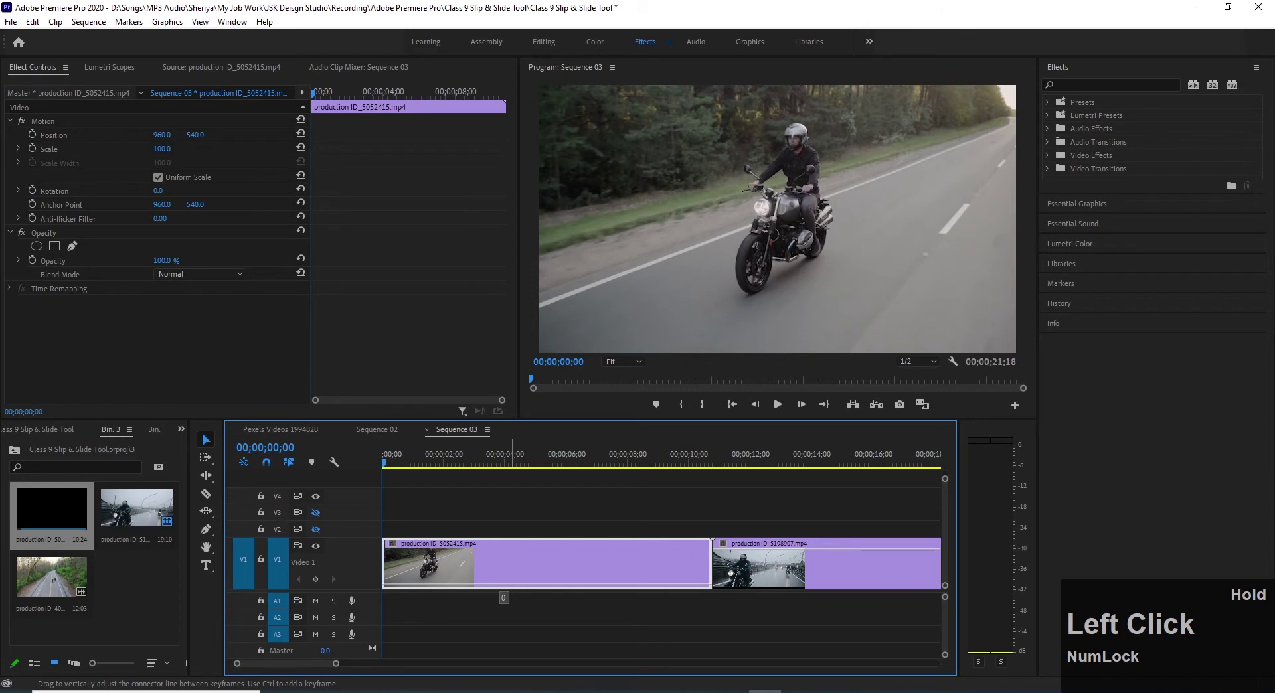
{"action": "left_click_drag", "start_coordinate": [502, 597], "coordinate": [500, 596]}
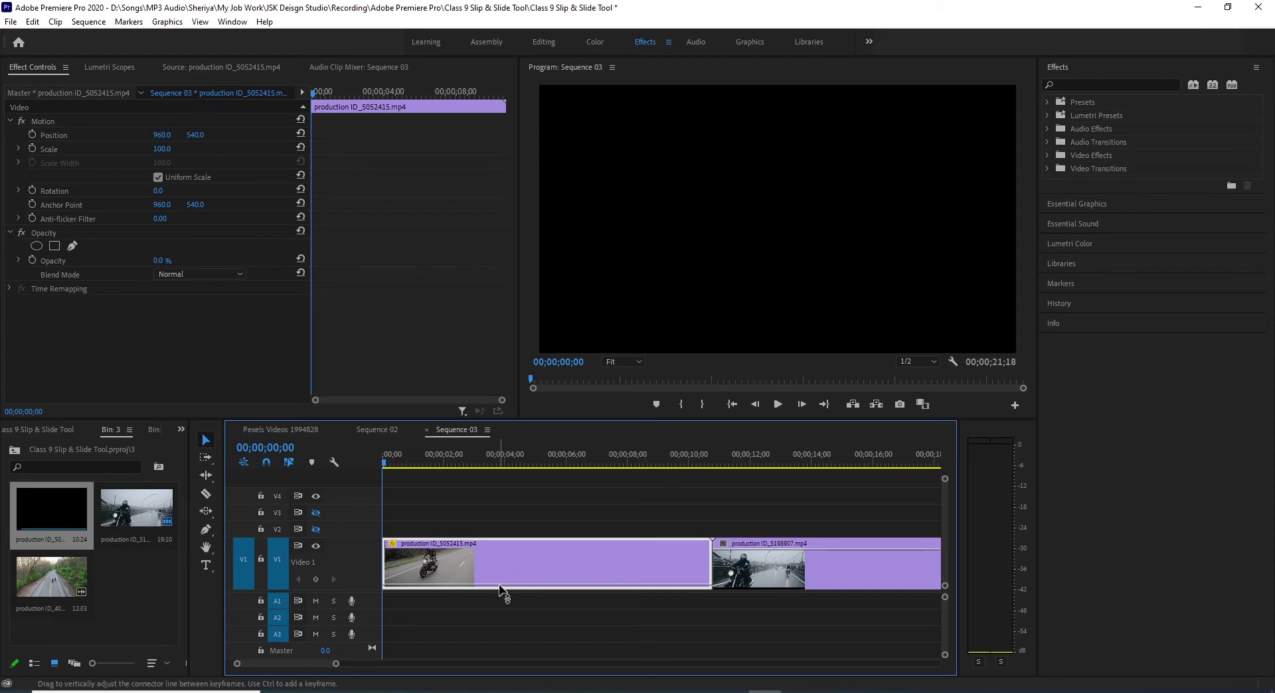
{"action": "left_click_drag", "start_coordinate": [505, 587], "coordinate": [505, 566]}
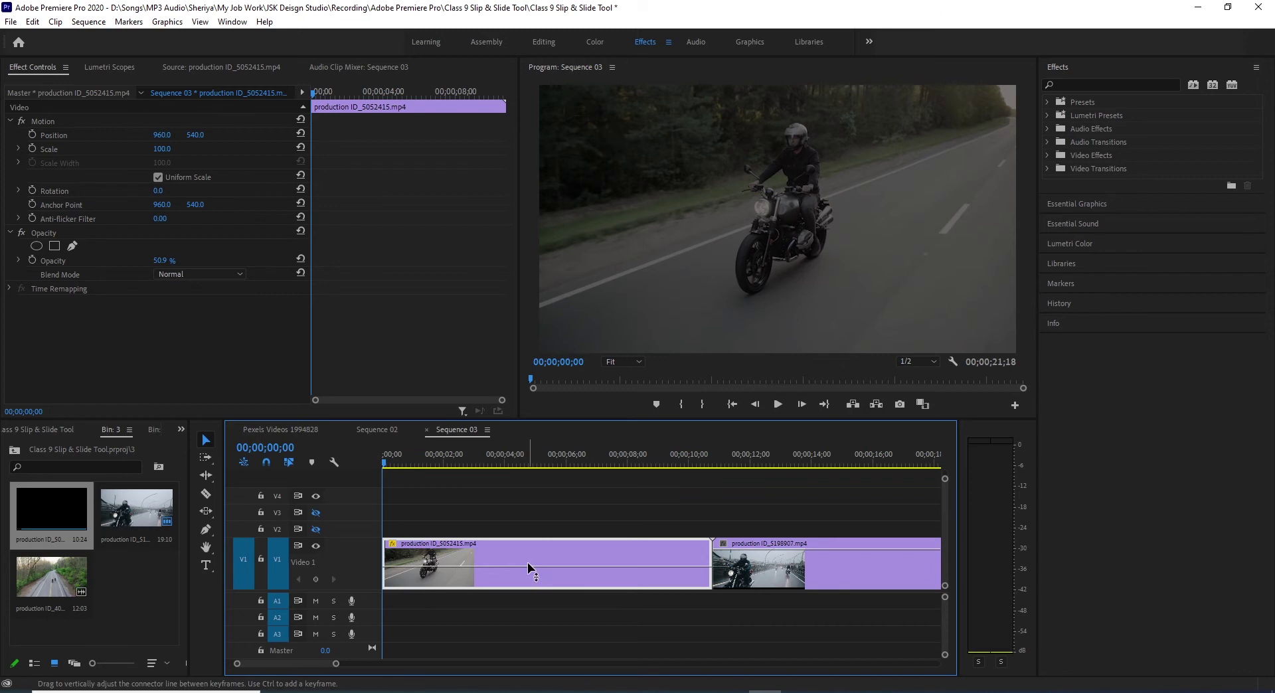
{"action": "left_click_drag", "start_coordinate": [527, 567], "coordinate": [517, 550]}
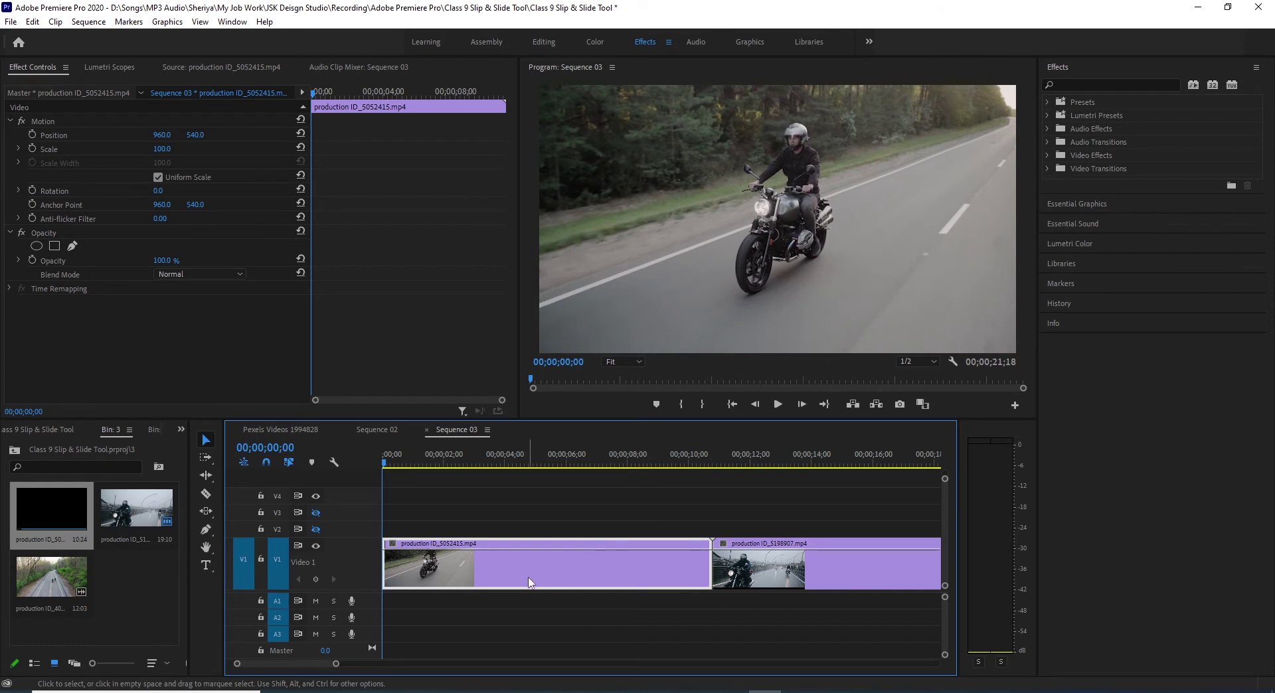
Step: Add four opacity keyframes with the Pen tool along the first V1 clip's opacity line, between about 1 and 4 seconds
{"action": "left_click", "coordinate": [207, 529]}
{"action": "left_click", "coordinate": [253, 528]}
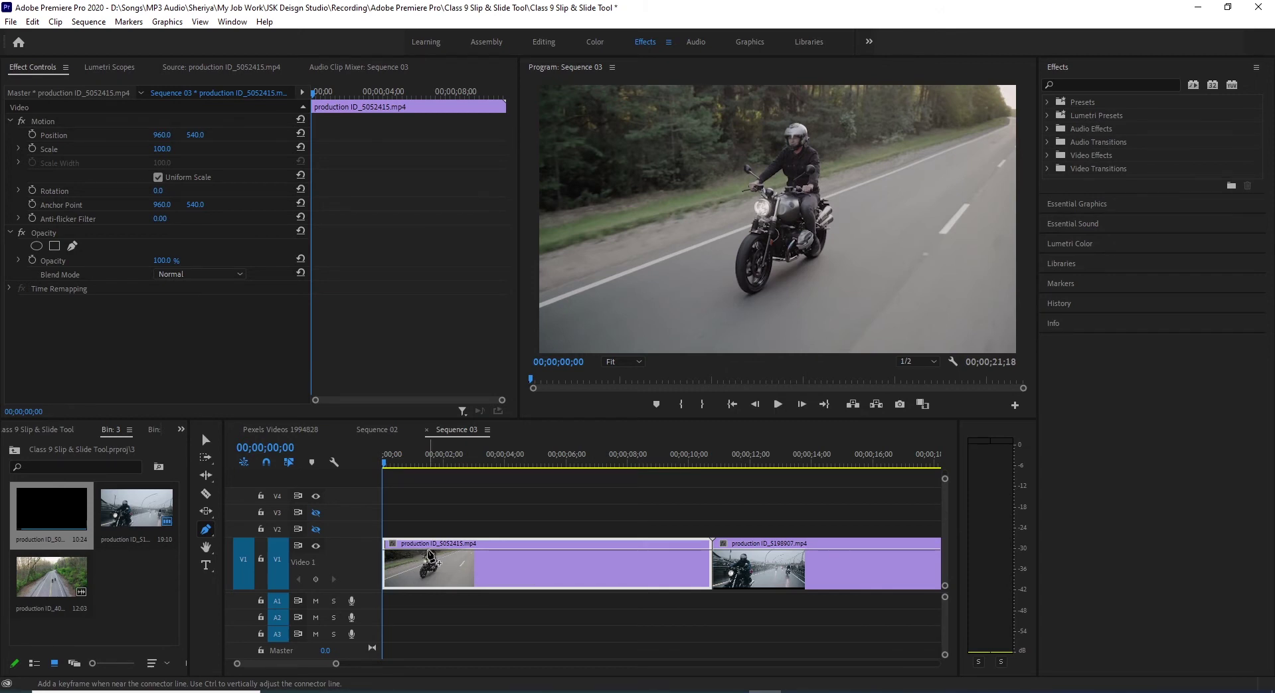
{"action": "left_click", "coordinate": [415, 555]}
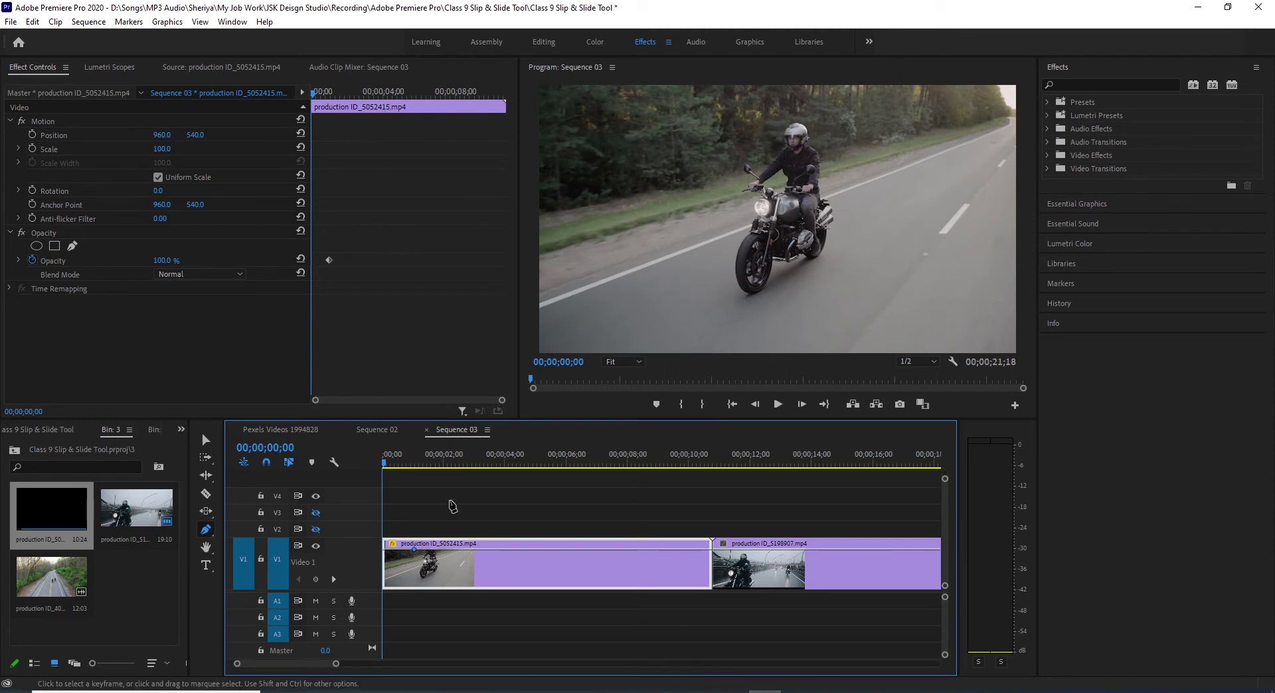
{"action": "left_click", "coordinate": [445, 550]}
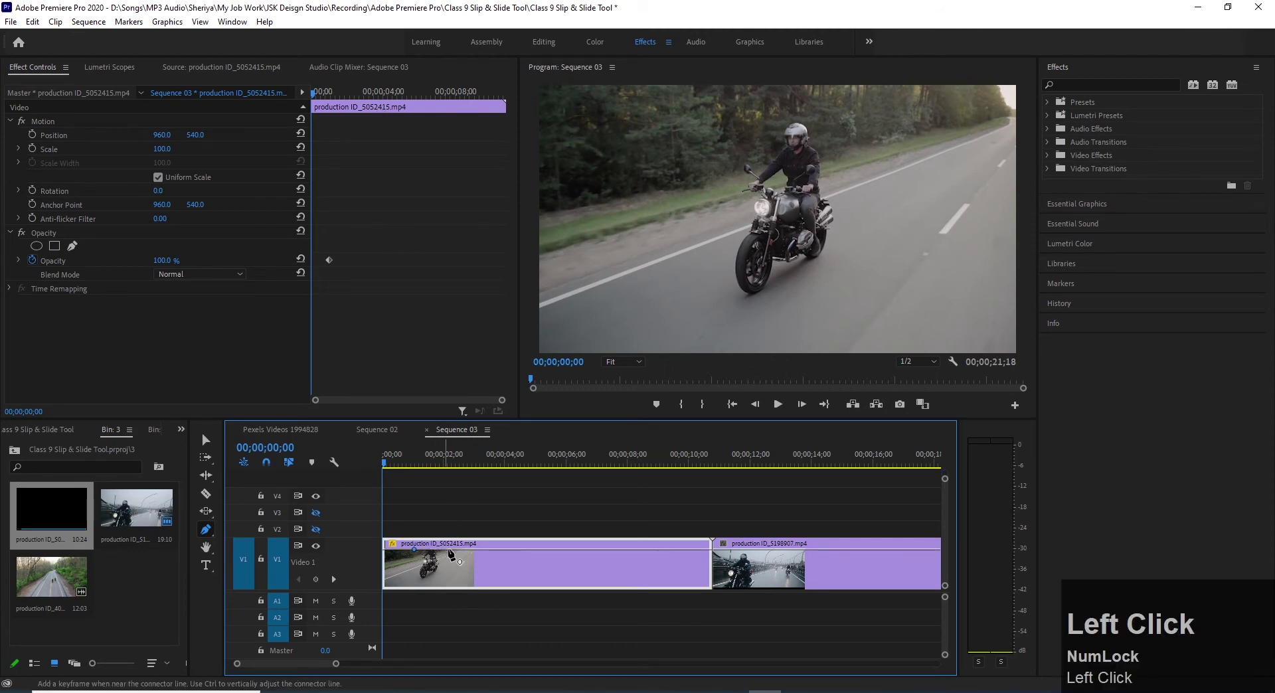
{"action": "left_click", "coordinate": [512, 550]}
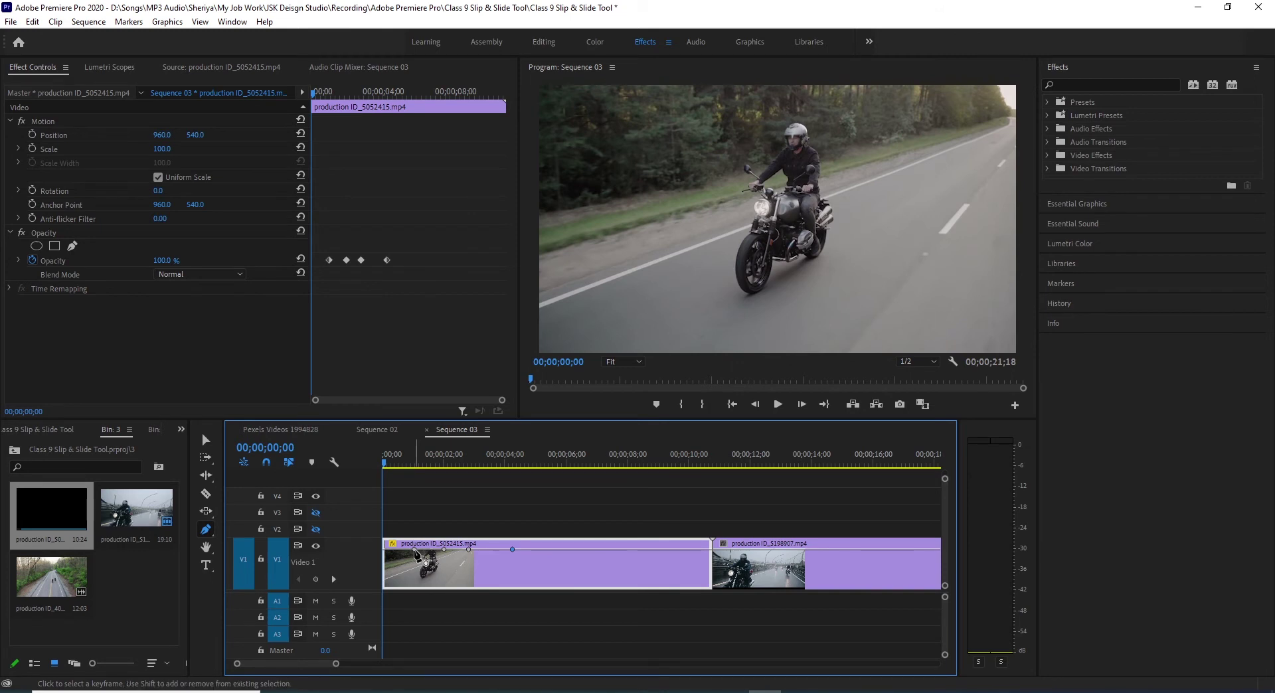
{"action": "mouse_move", "coordinate": [415, 552]}
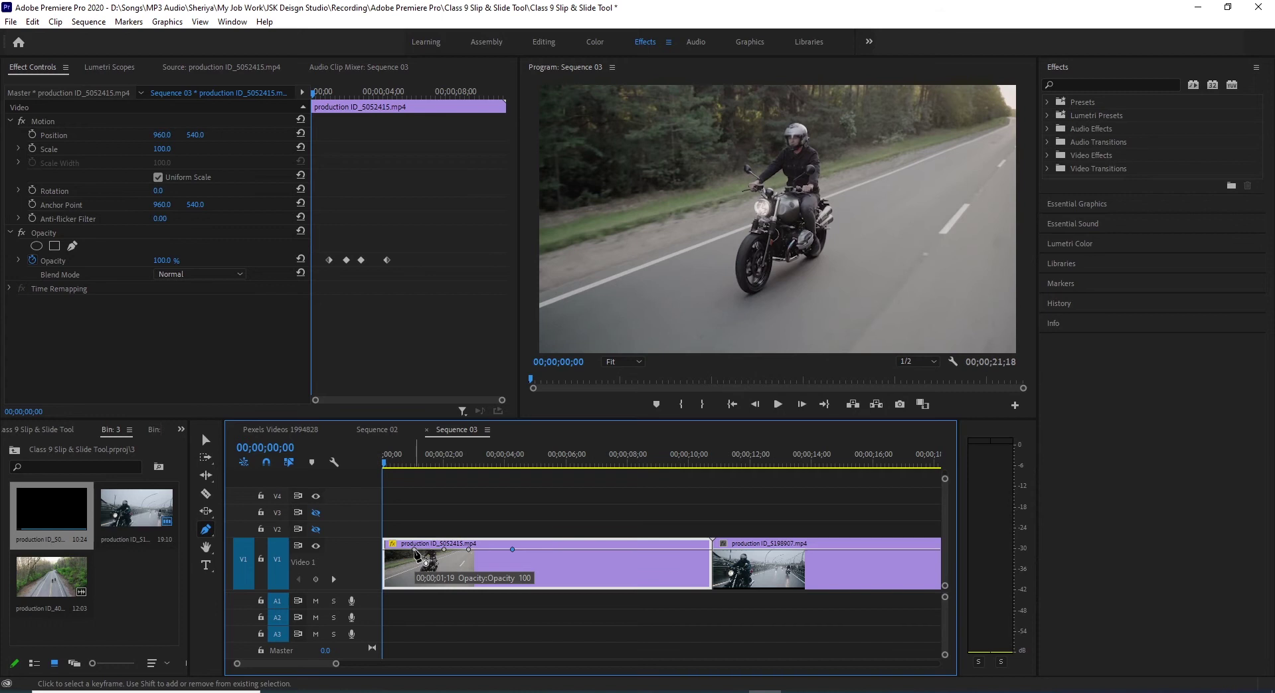
Step: Add an opacity keyframe at the very start of the first V1 clip and lower it to 0% to fade the footage in
{"action": "left_click", "coordinate": [384, 464]}
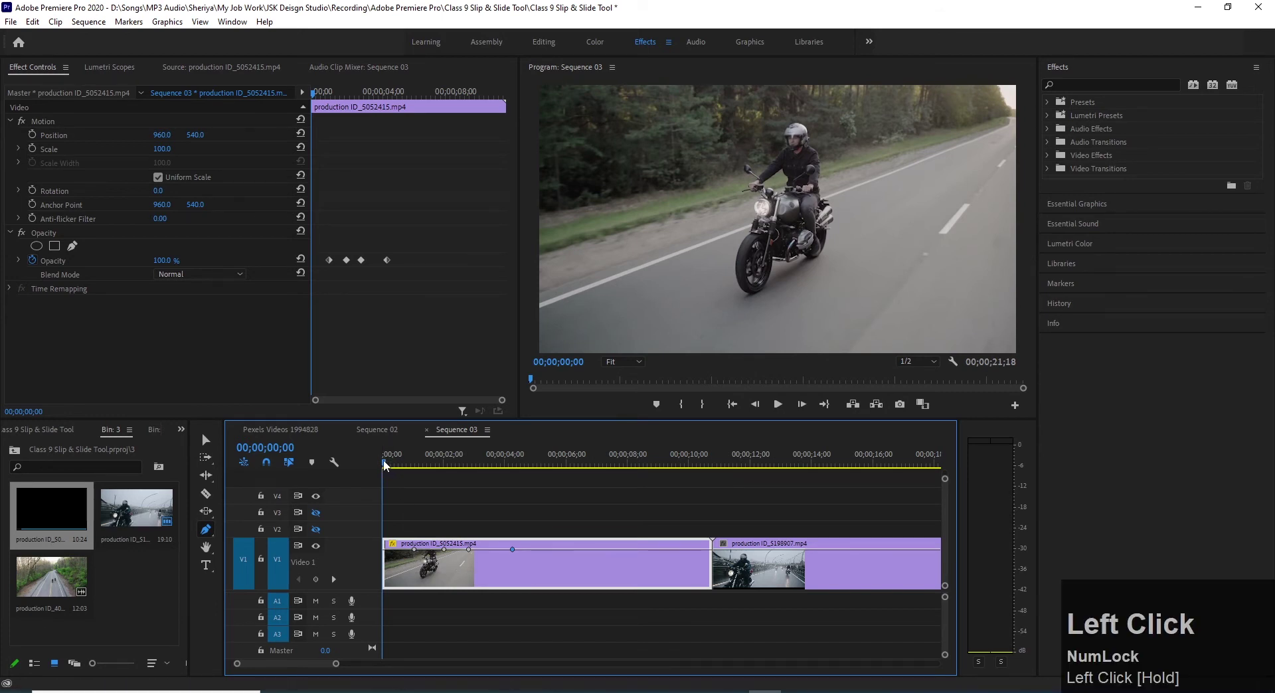
{"action": "key", "text": "space"}
{"action": "left_click_drag", "start_coordinate": [399, 469], "coordinate": [384, 466]}
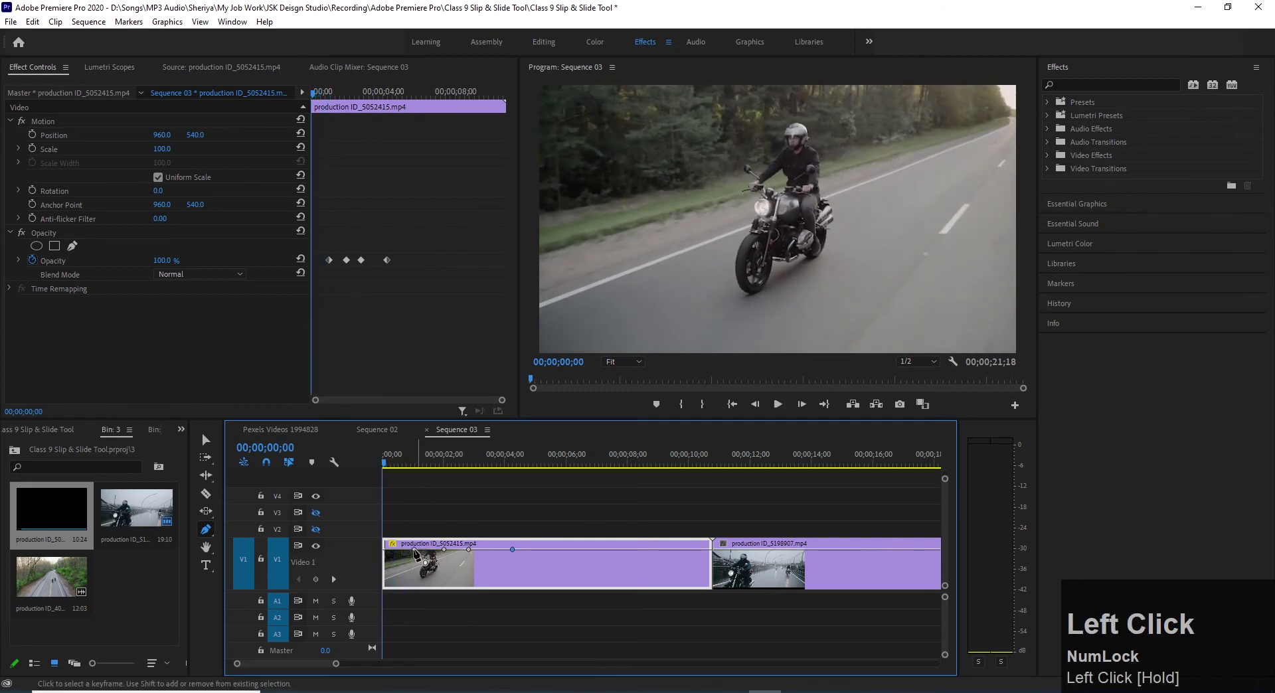
{"action": "left_click", "coordinate": [401, 551]}
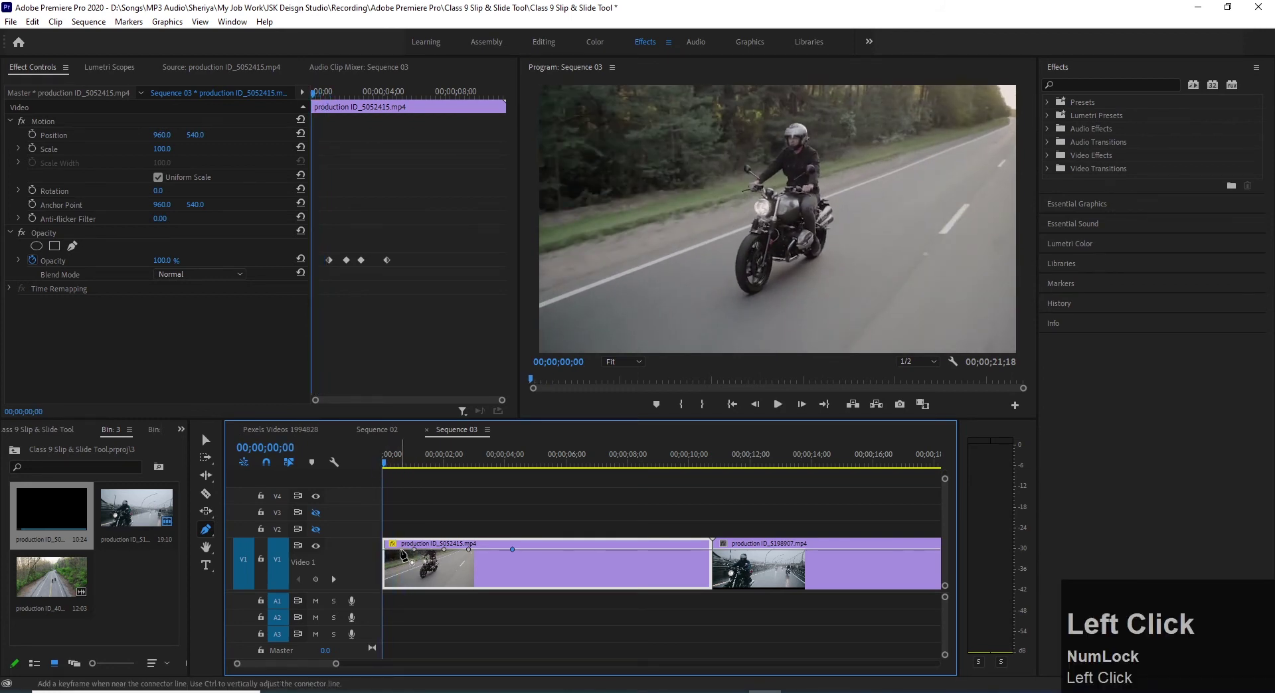
{"action": "left_click_drag", "start_coordinate": [403, 553], "coordinate": [384, 589]}
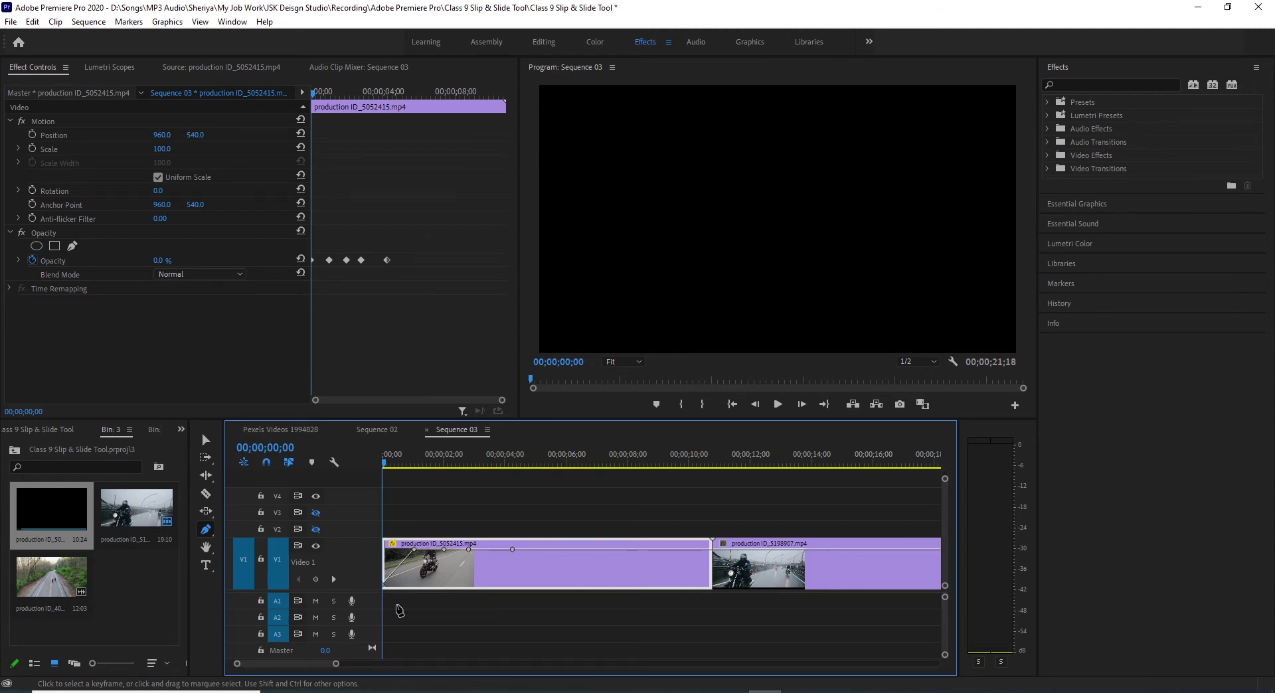
Step: Play the first V1 clip from its start to about 3 seconds to review the opacity fade-in
{"action": "scroll", "coordinate": [411, 587], "scroll_direction": "up", "scroll_amount": 2, "text": "alt"}
{"action": "scroll", "coordinate": [410, 585], "scroll_direction": "up", "scroll_amount": 1, "text": "alt"}
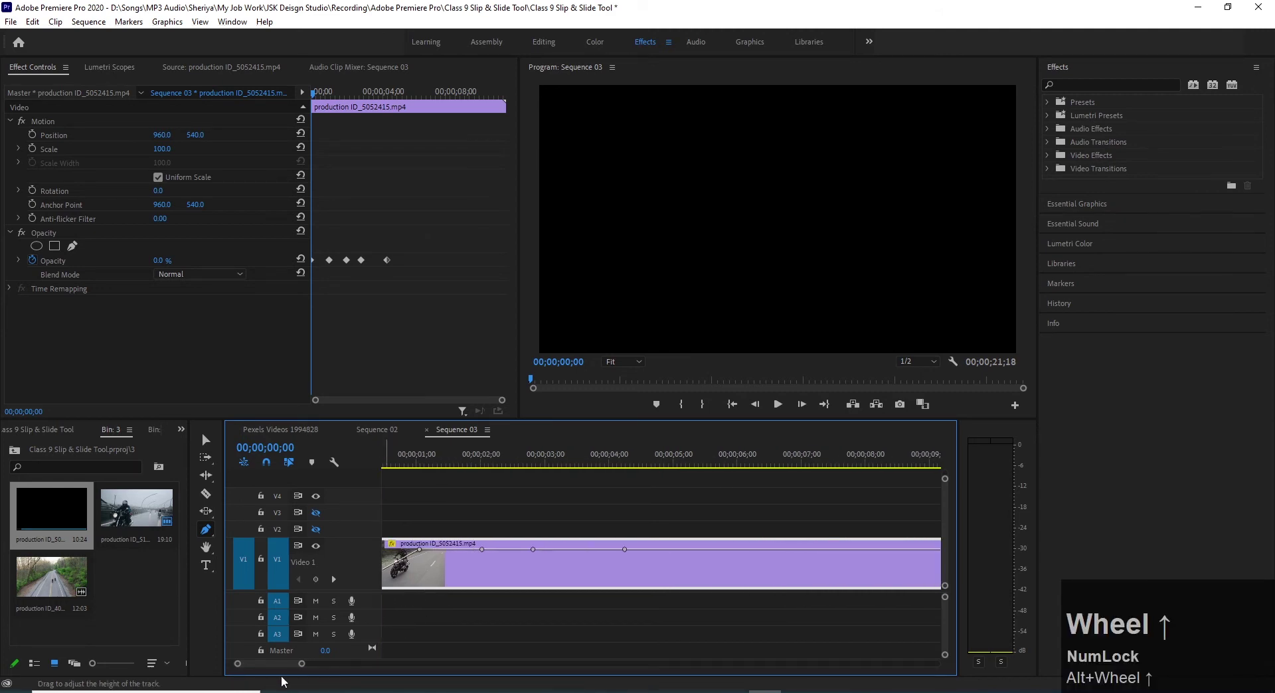
{"action": "left_click_drag", "start_coordinate": [263, 665], "coordinate": [232, 665]}
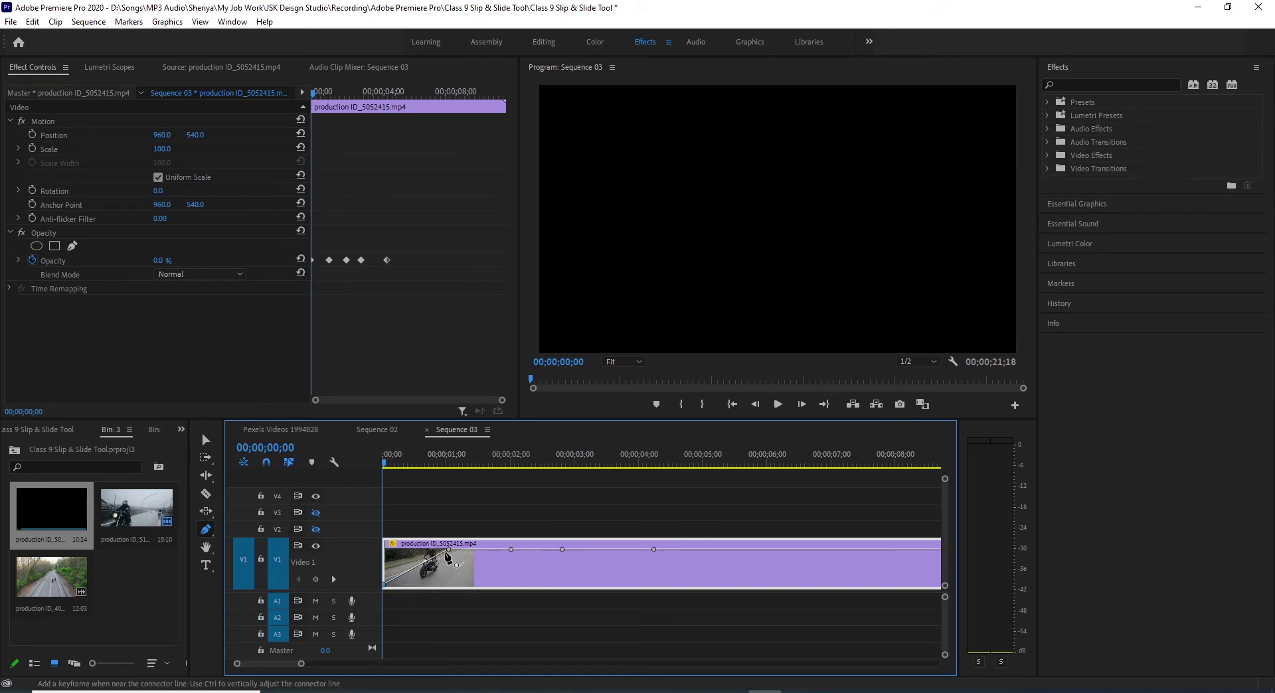
{"action": "mouse_move", "coordinate": [449, 550]}
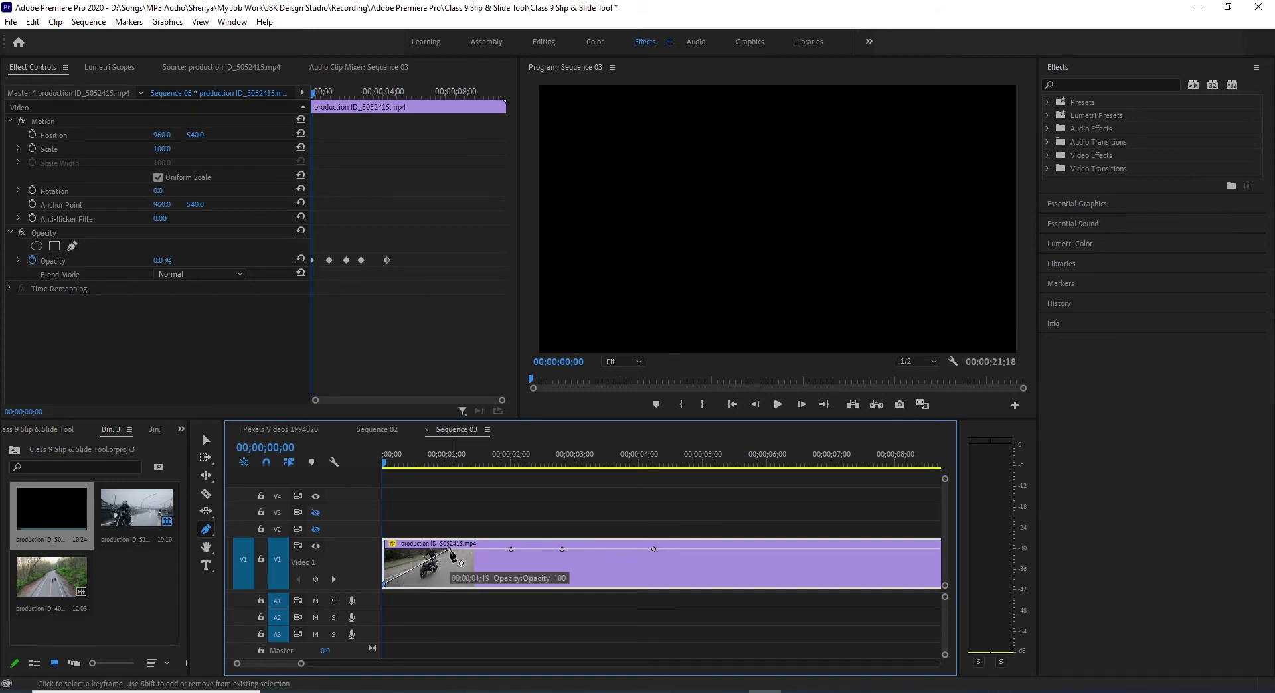
{"action": "mouse_move", "coordinate": [385, 467]}
{"action": "left_mouse_down"}
{"action": "mouse_move", "coordinate": [451, 463]}
{"action": "mouse_move", "coordinate": [383, 463]}
{"action": "left_mouse_up"}
{"action": "key", "text": "space"}
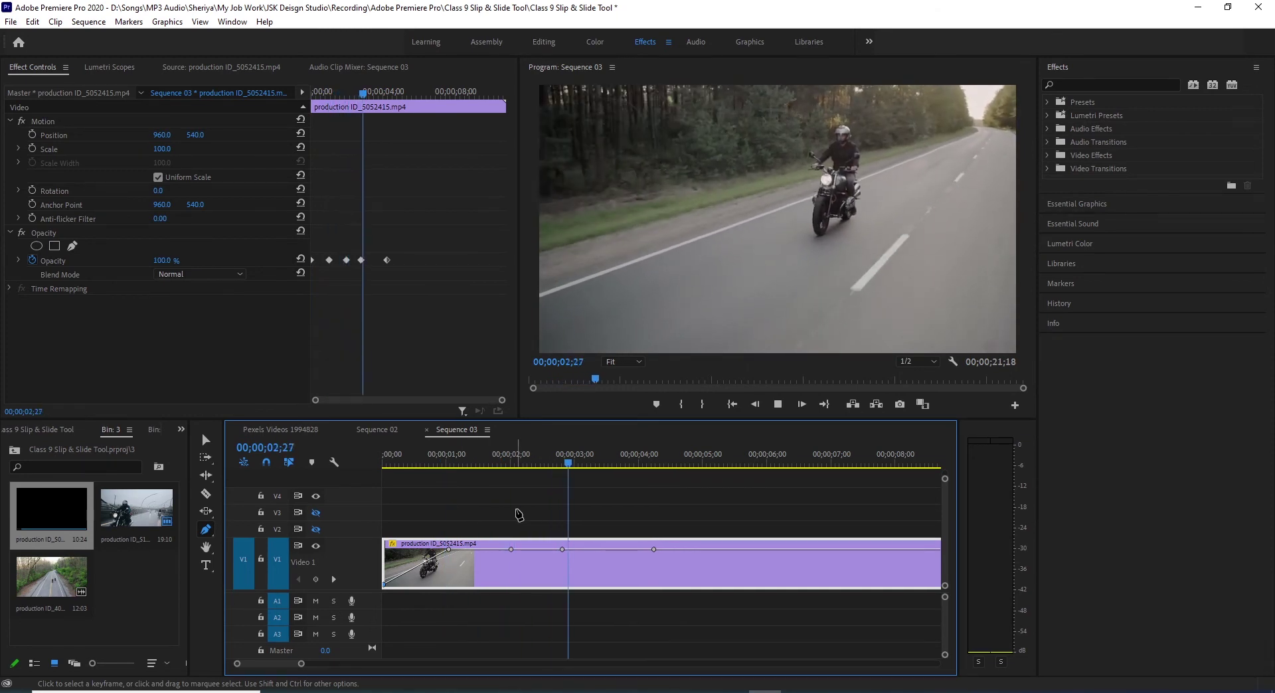
{"action": "key", "text": "space"}
Step: Lower the first V1 clip's opacity keyframe at 00;00;02;00 to 45.8% and play the clip from the start
{"action": "left_click_drag", "start_coordinate": [447, 463], "coordinate": [512, 484]}
{"action": "left_click_drag", "start_coordinate": [511, 551], "coordinate": [510, 569]}
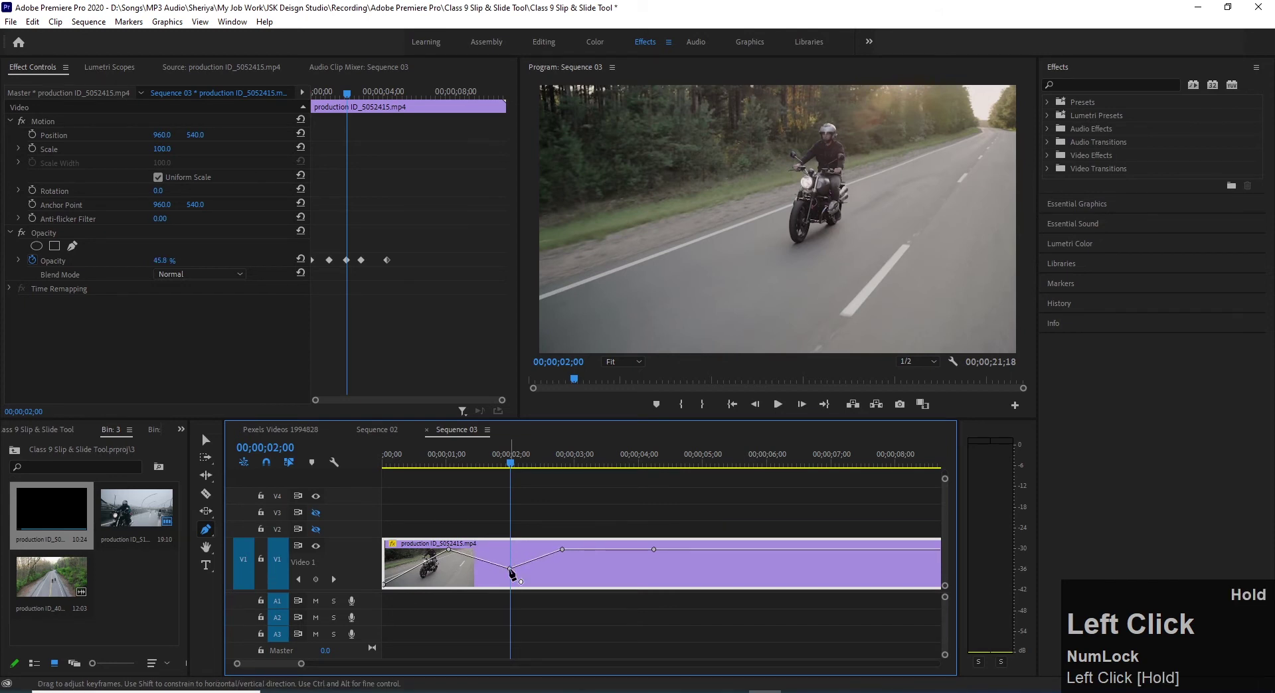
{"action": "left_click", "coordinate": [470, 466]}
{"action": "left_click_drag", "start_coordinate": [470, 466], "coordinate": [384, 465]}
{"action": "key", "text": "space"}
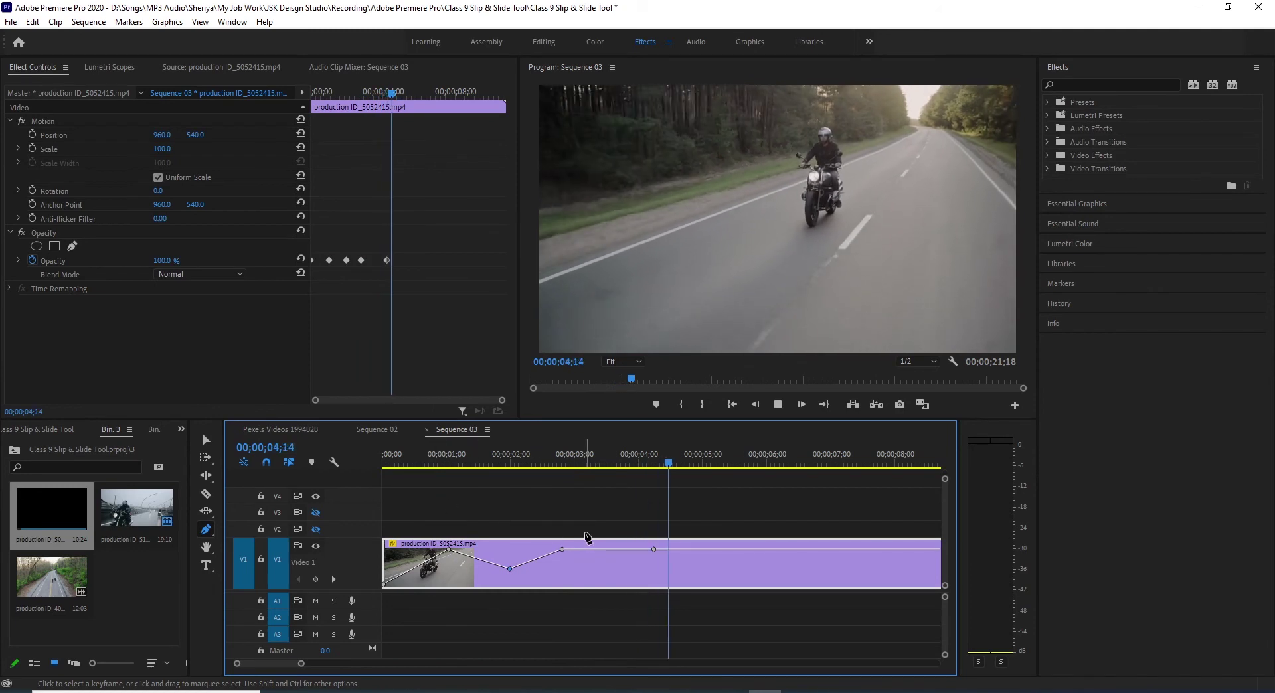
{"action": "key", "text": "space"}
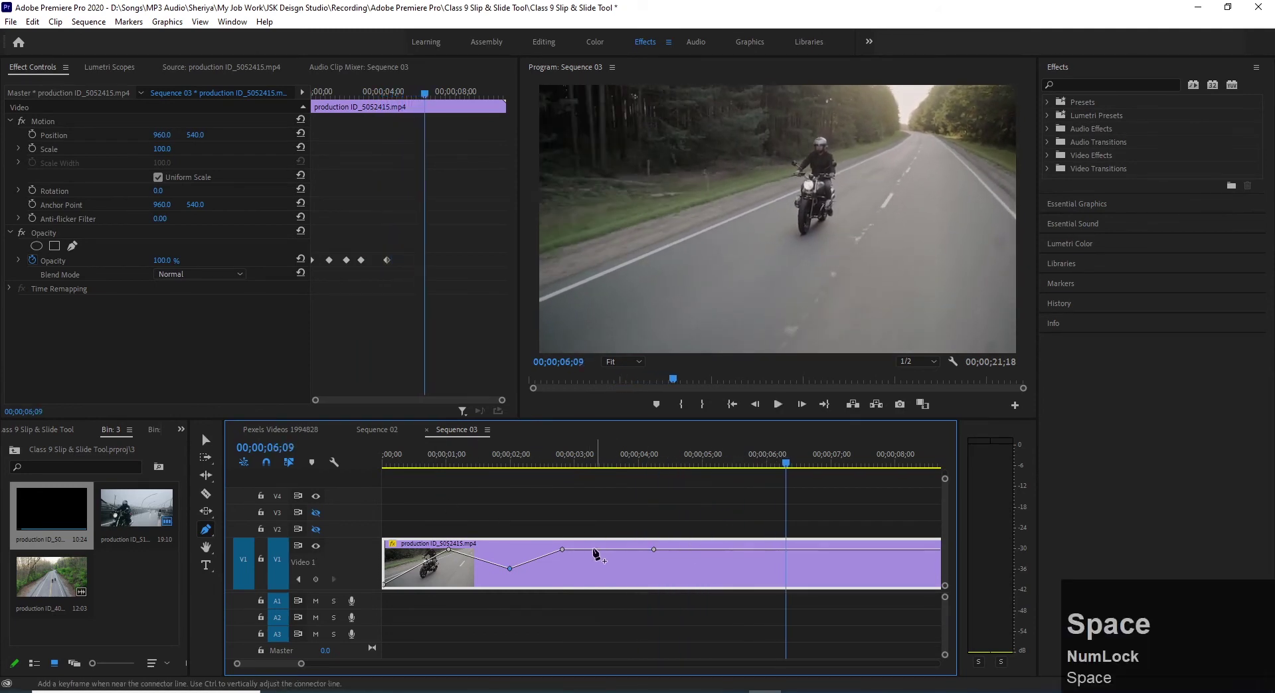
Step: Lower the last opacity keyframe, just past 4 seconds, to 0% and play back the resulting fade-out
{"action": "mouse_move", "coordinate": [563, 551]}
{"action": "left_mouse_down"}
{"action": "mouse_move", "coordinate": [562, 579]}
{"action": "mouse_move", "coordinate": [562, 550]}
{"action": "left_mouse_up"}
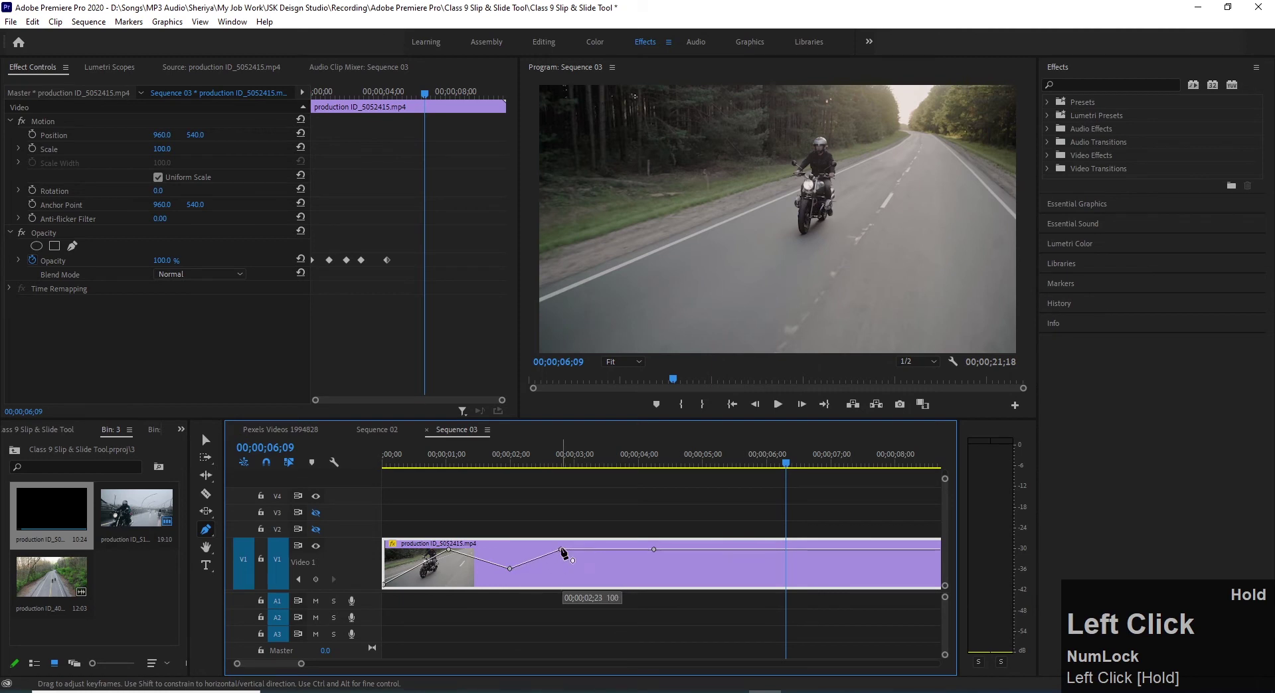
{"action": "key", "text": "ctrl+z"}
{"action": "left_click_drag", "start_coordinate": [654, 550], "coordinate": [658, 601]}
{"action": "left_click_drag", "start_coordinate": [465, 458], "coordinate": [392, 465]}
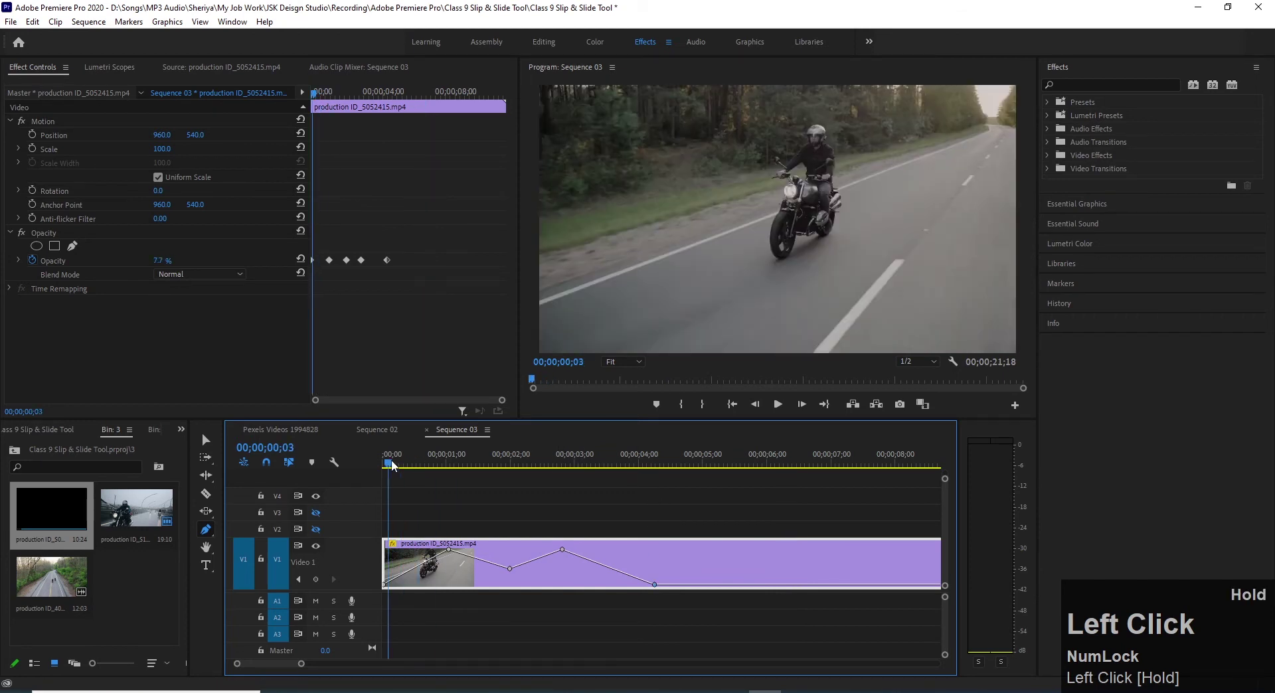
{"action": "key", "text": "space"}
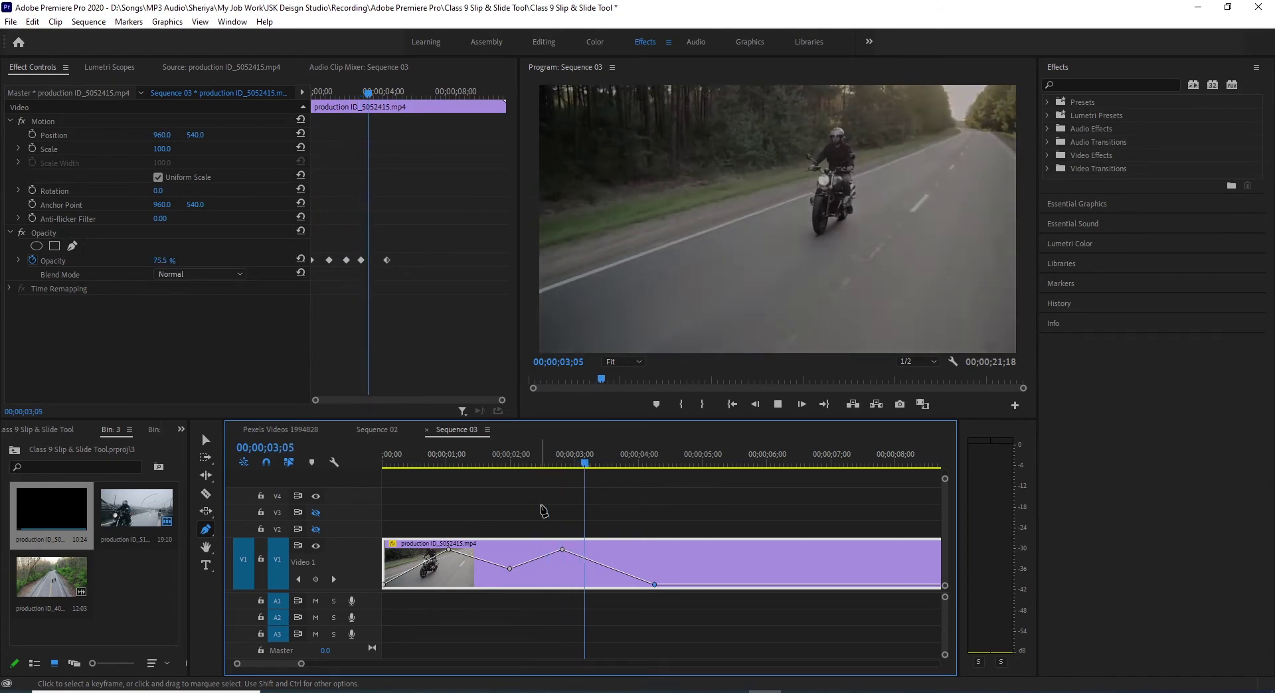
{"action": "key", "text": "space"}
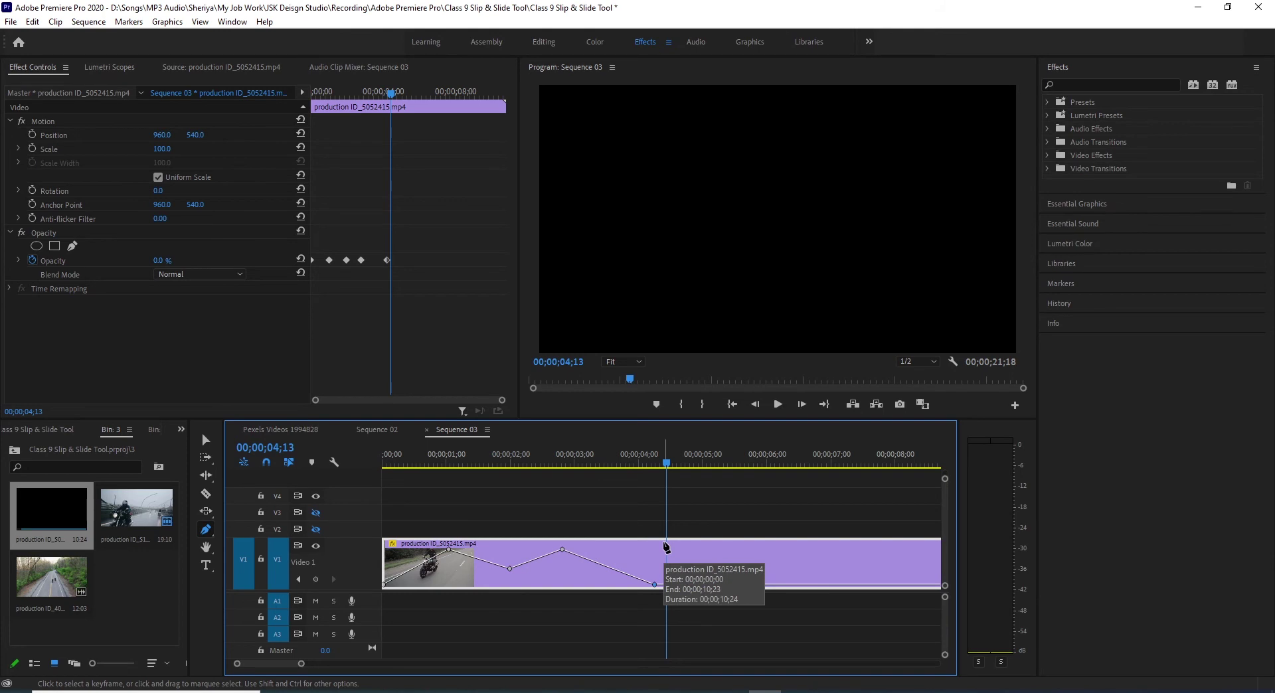
Step: Set the interpolation of the two peak opacity keyframes, near 1 second and 00;00;02;23, to Bezier with the Selection tool
{"action": "key", "text": "v"}
{"action": "left_click", "coordinate": [449, 550]}
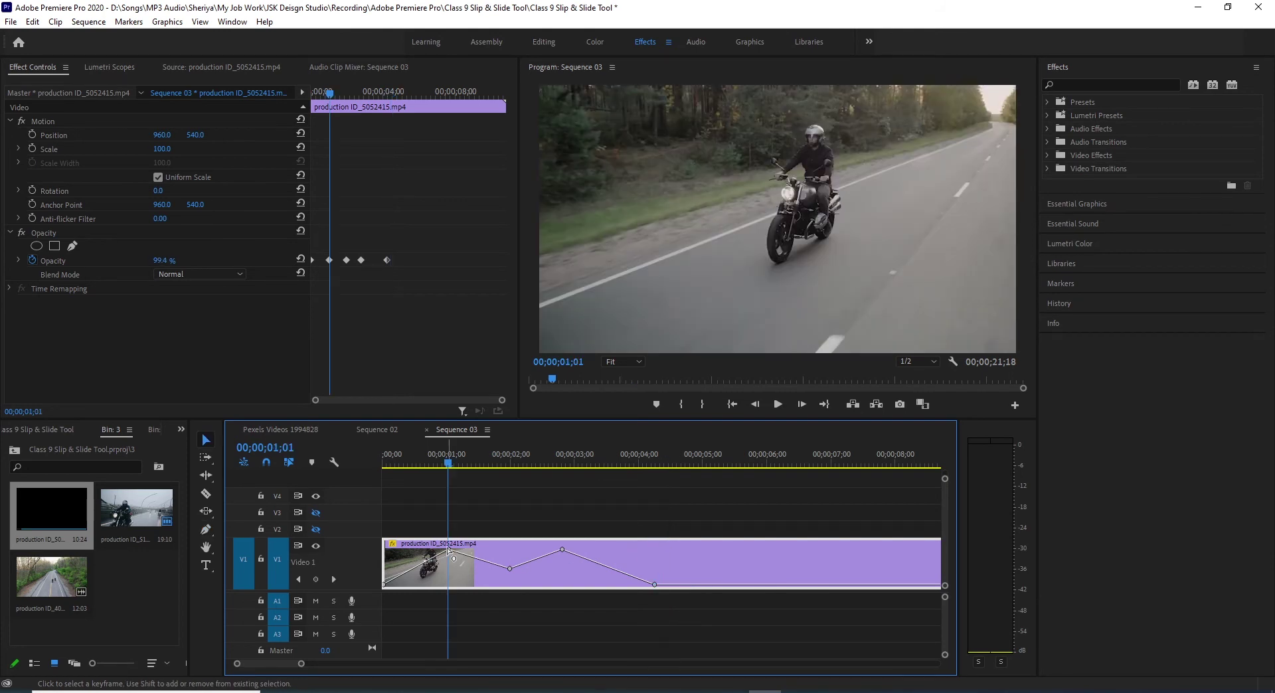
{"action": "left_click", "coordinate": [449, 551]}
{"action": "right_click", "coordinate": [449, 551]}
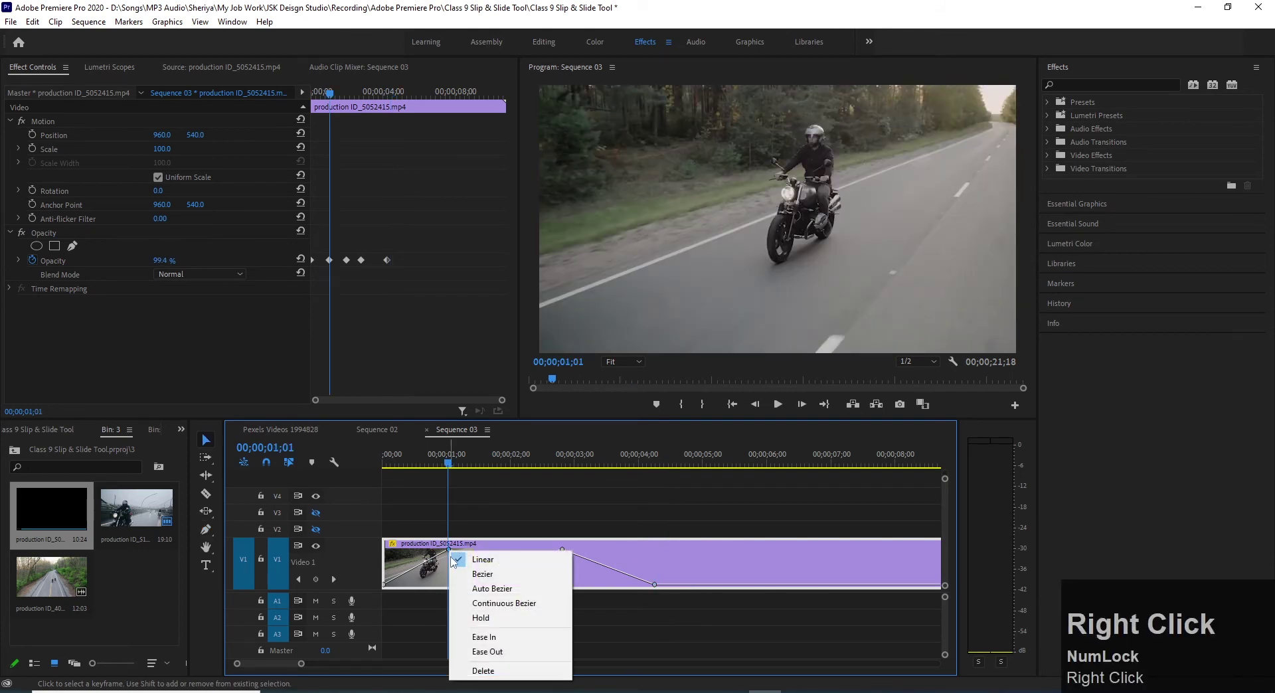
{"action": "left_click", "coordinate": [482, 574]}
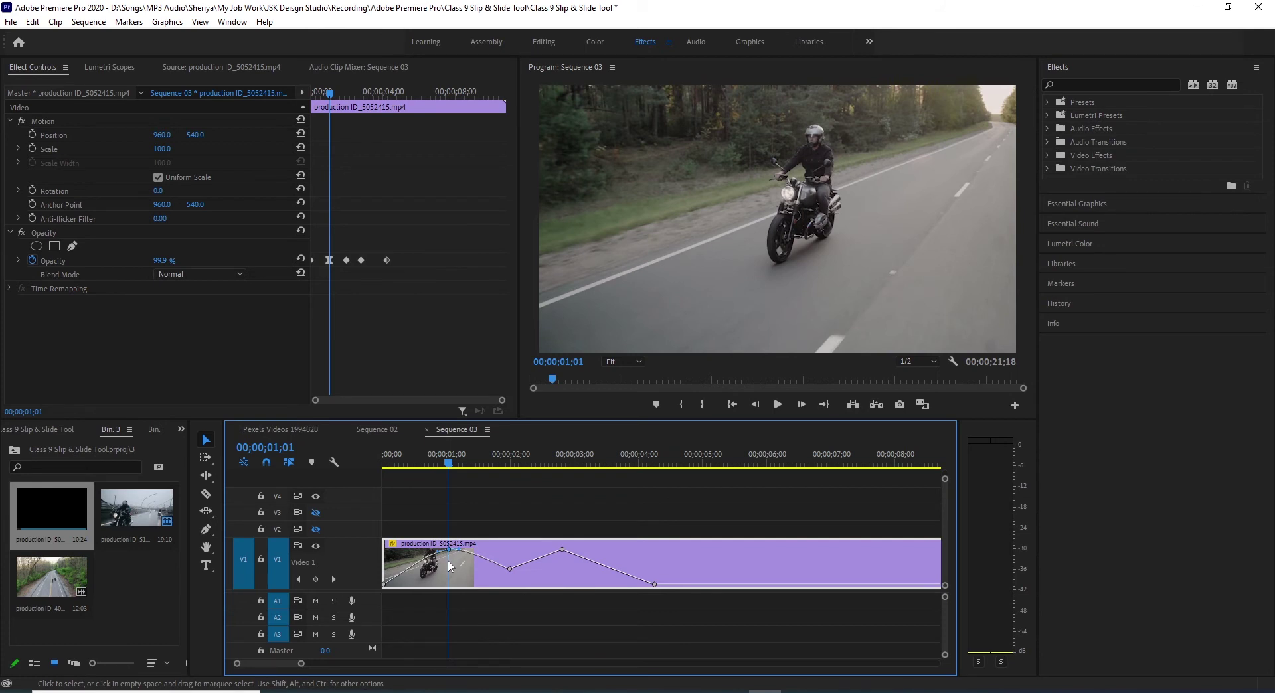
{"action": "right_click", "coordinate": [563, 552]}
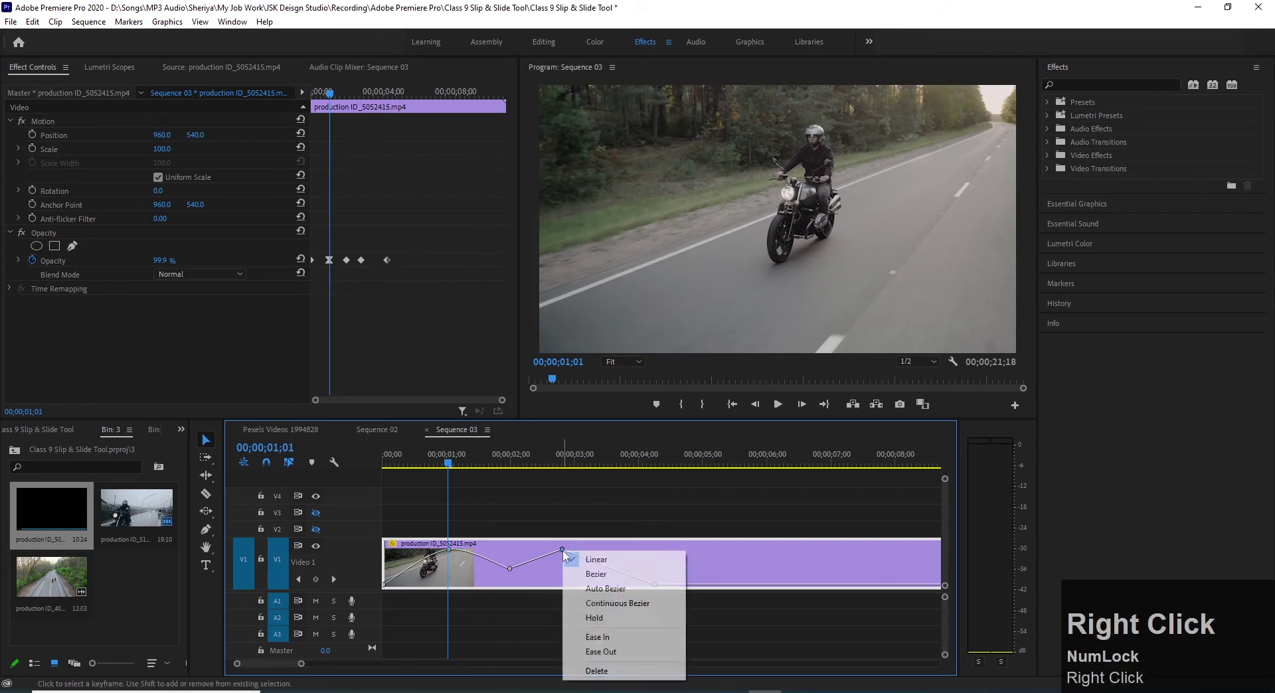
{"action": "left_click", "coordinate": [612, 575]}
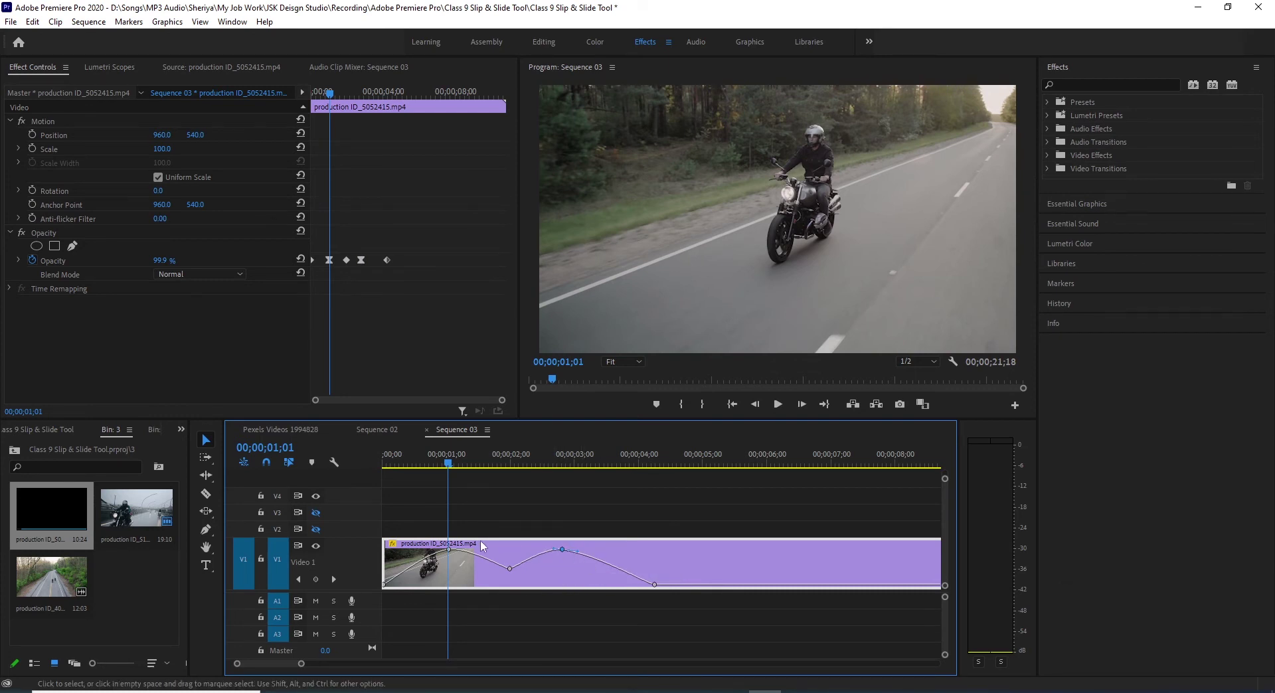
Step: Play the first V1 clip from near its start to review the smoothed opacity curve
{"action": "left_click_drag", "start_coordinate": [448, 464], "coordinate": [400, 469]}
{"action": "key", "text": "space"}
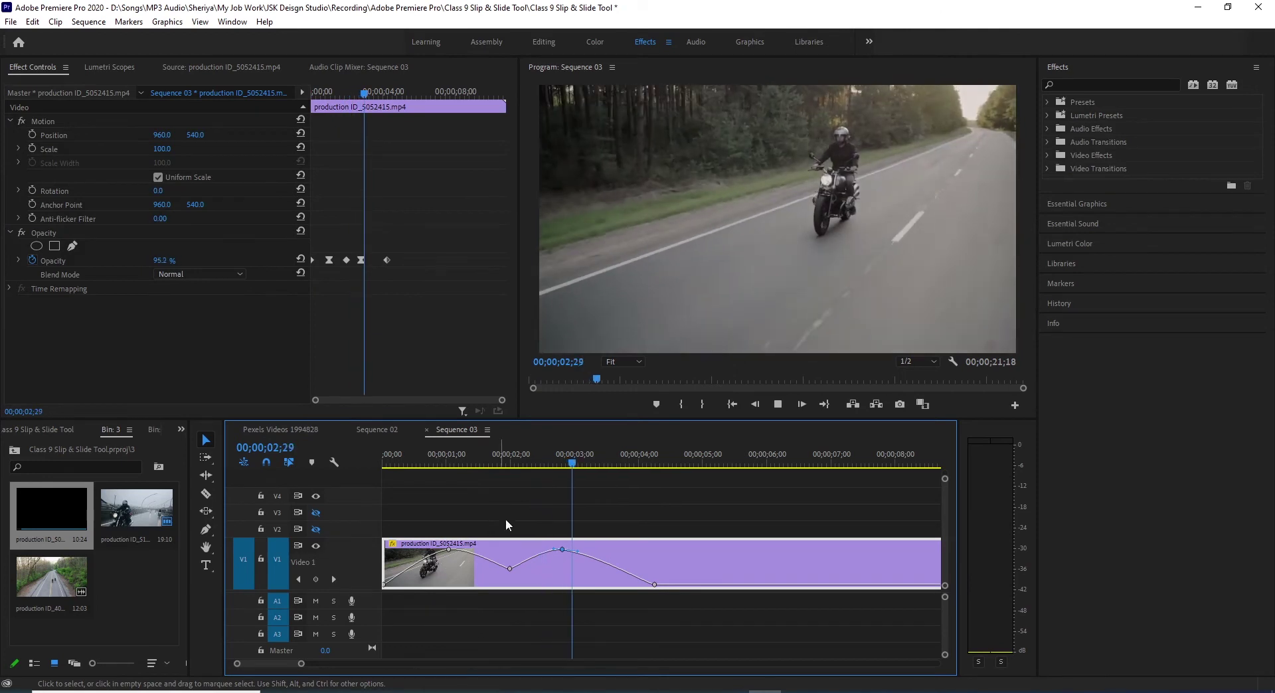
{"action": "key", "text": "space"}
Step: Raise the opacity keyframe at 00;00;02;00 to 51.4%
{"action": "left_click_drag", "start_coordinate": [445, 465], "coordinate": [450, 555]}
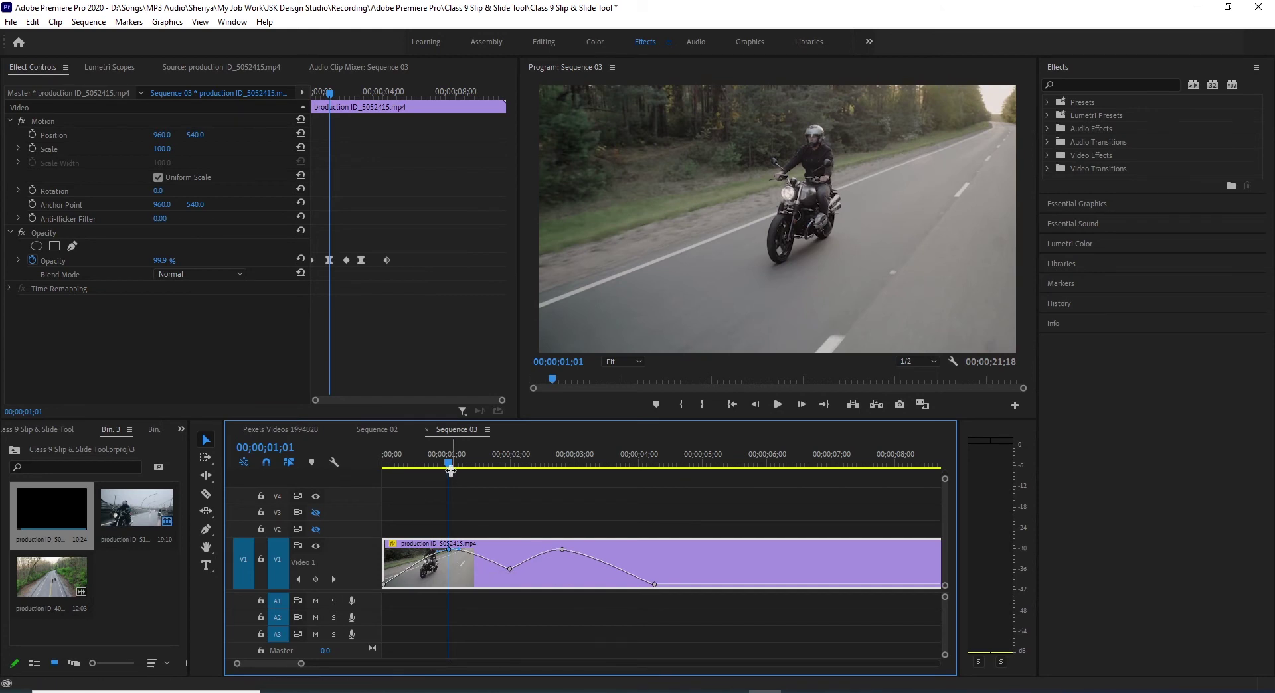
{"action": "left_click", "coordinate": [510, 569]}
{"action": "left_click", "coordinate": [510, 569]}
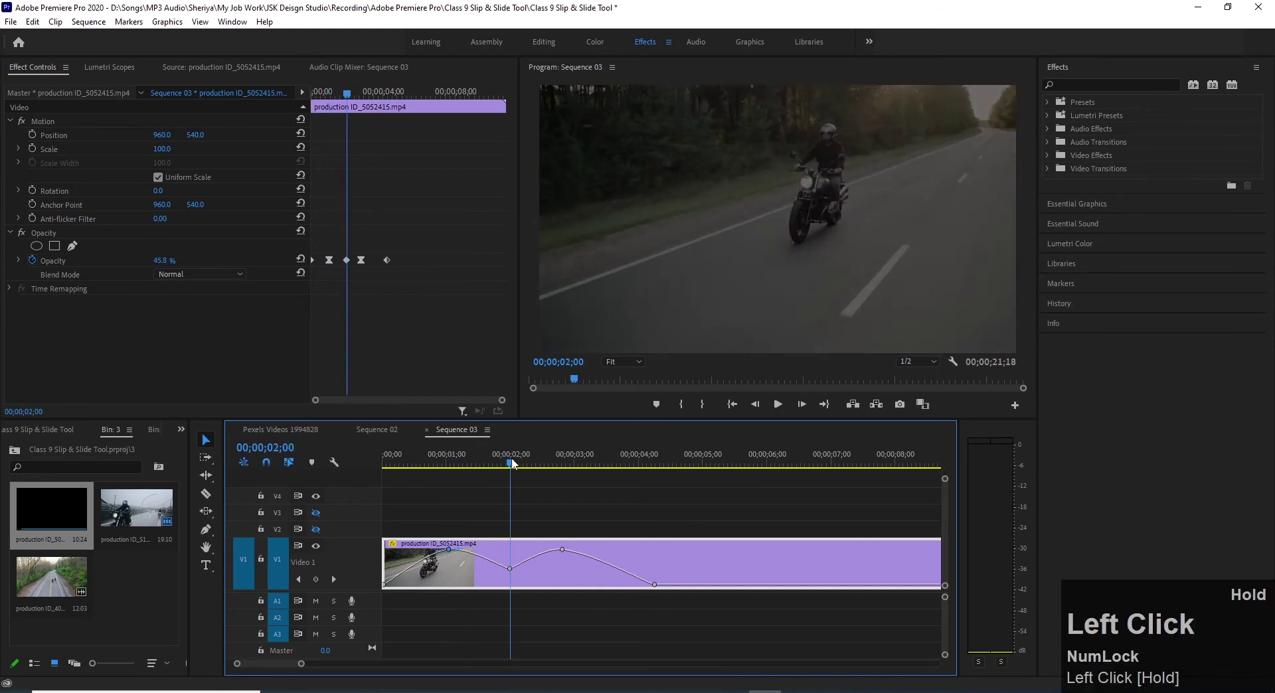
{"action": "left_click", "coordinate": [509, 570]}
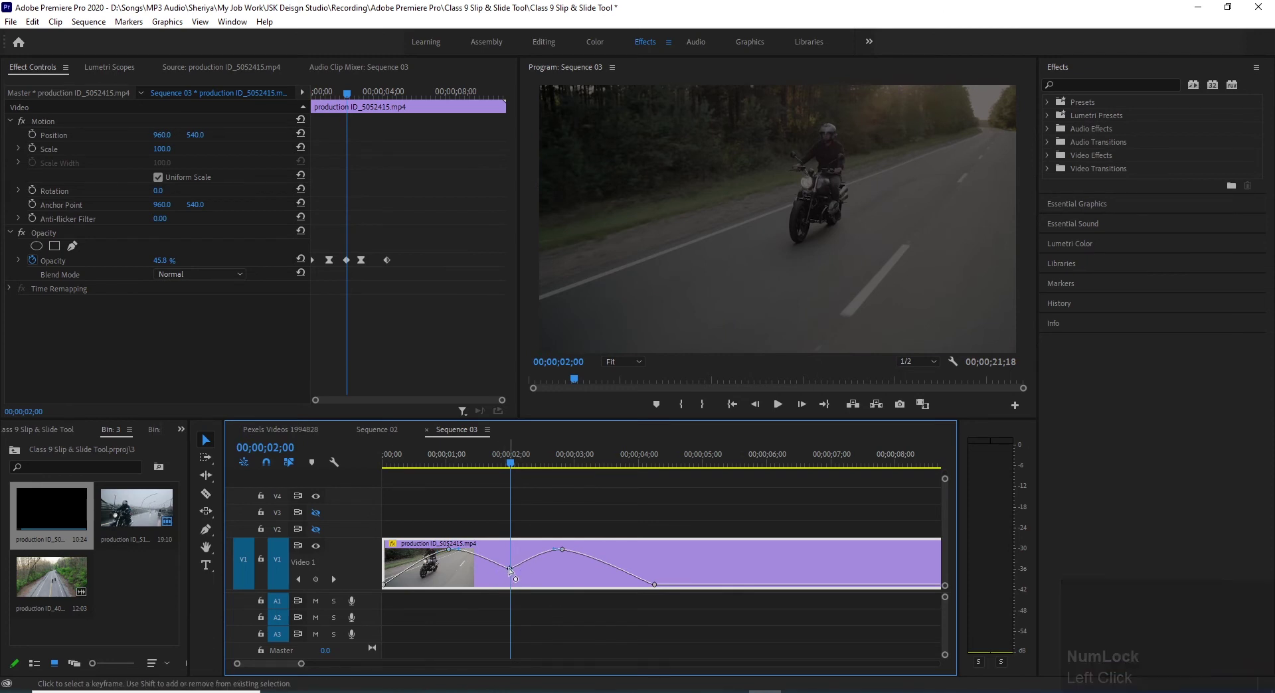
{"action": "left_click_drag", "start_coordinate": [509, 569], "coordinate": [622, 596]}
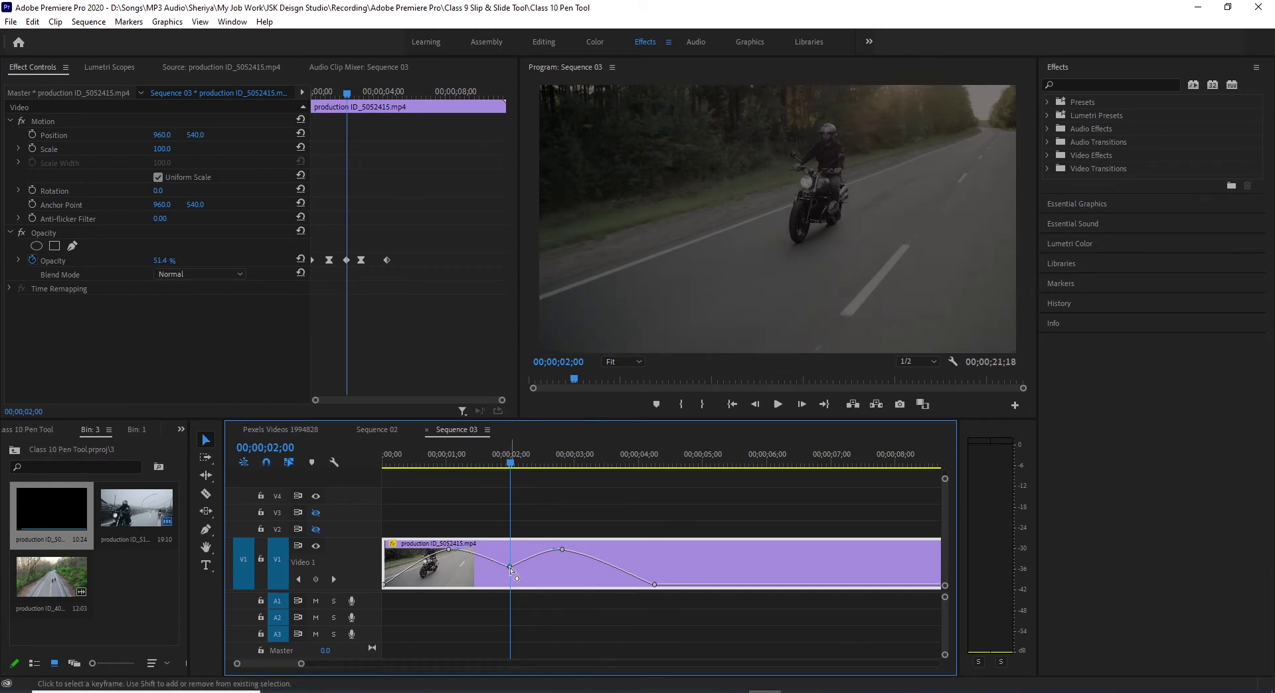
{"action": "left_click", "coordinate": [449, 549]}
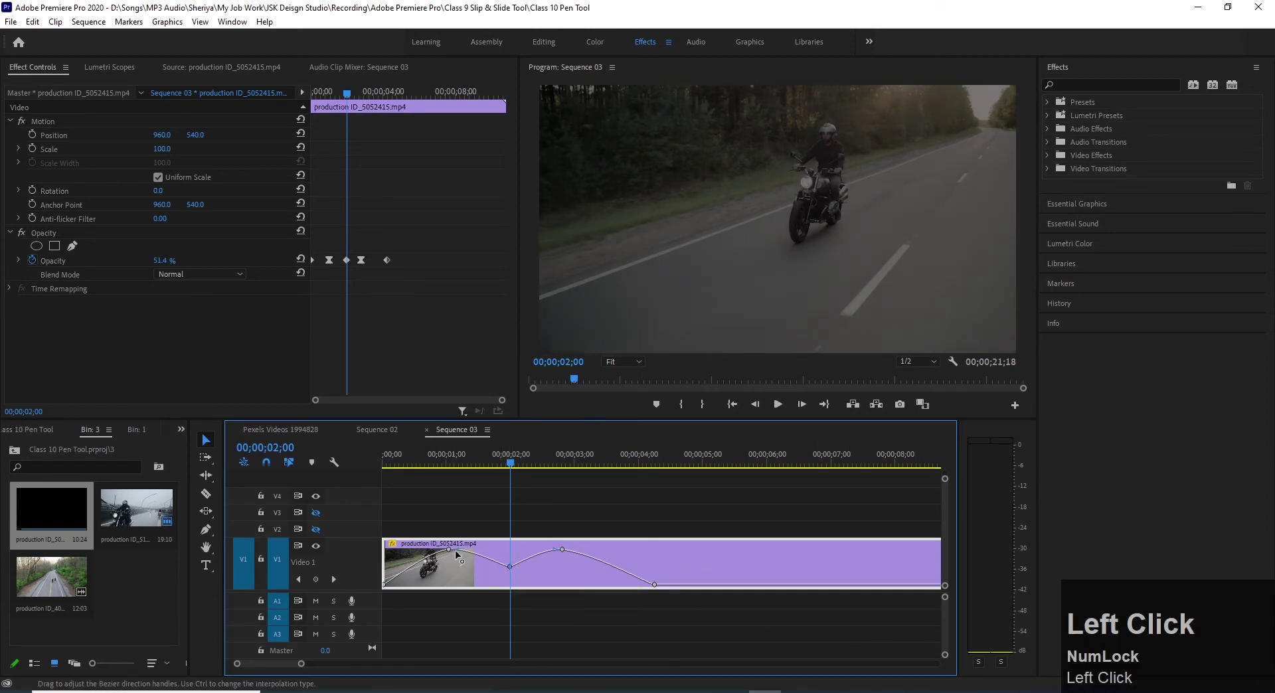
{"action": "left_click_drag", "start_coordinate": [459, 551], "coordinate": [469, 551]}
{"action": "key", "text": "ctrl+z"}
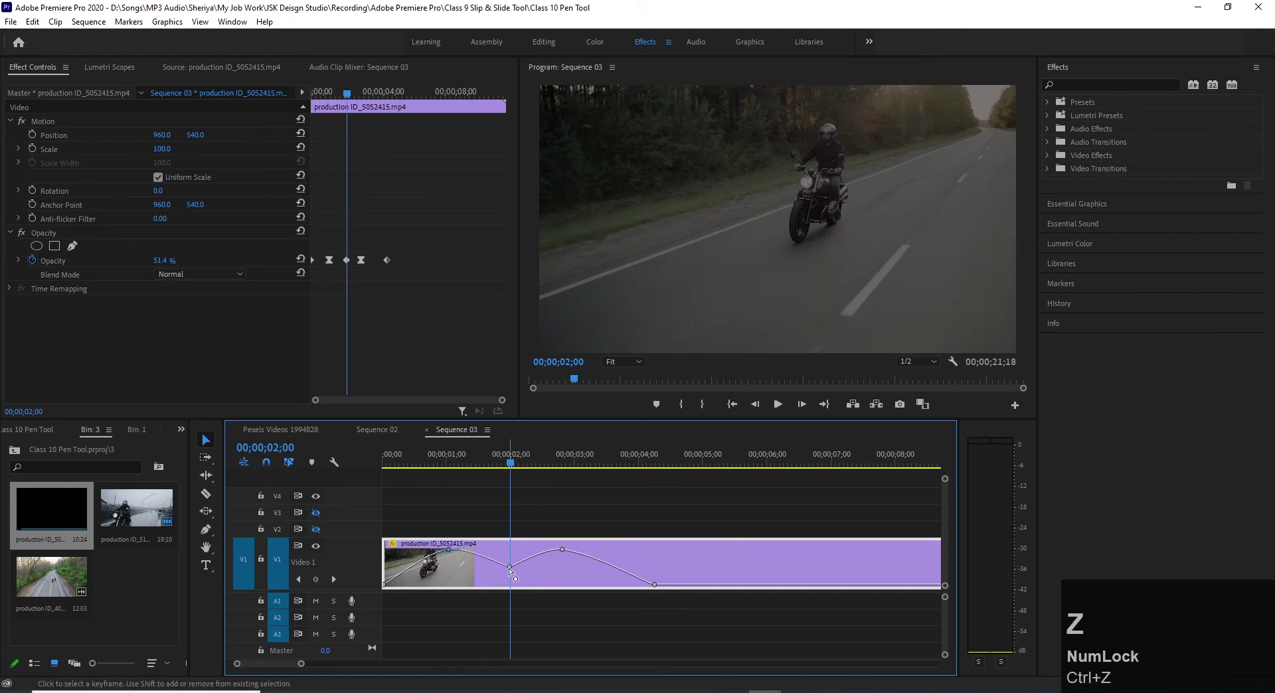
{"action": "left_click", "coordinate": [510, 569]}
{"action": "mouse_move", "coordinate": [510, 568]}
{"action": "left_mouse_down"}
{"action": "mouse_move", "coordinate": [512, 551]}
{"action": "mouse_move", "coordinate": [516, 573]}
{"action": "left_mouse_up"}
{"action": "key", "text": "ctrl+z"}
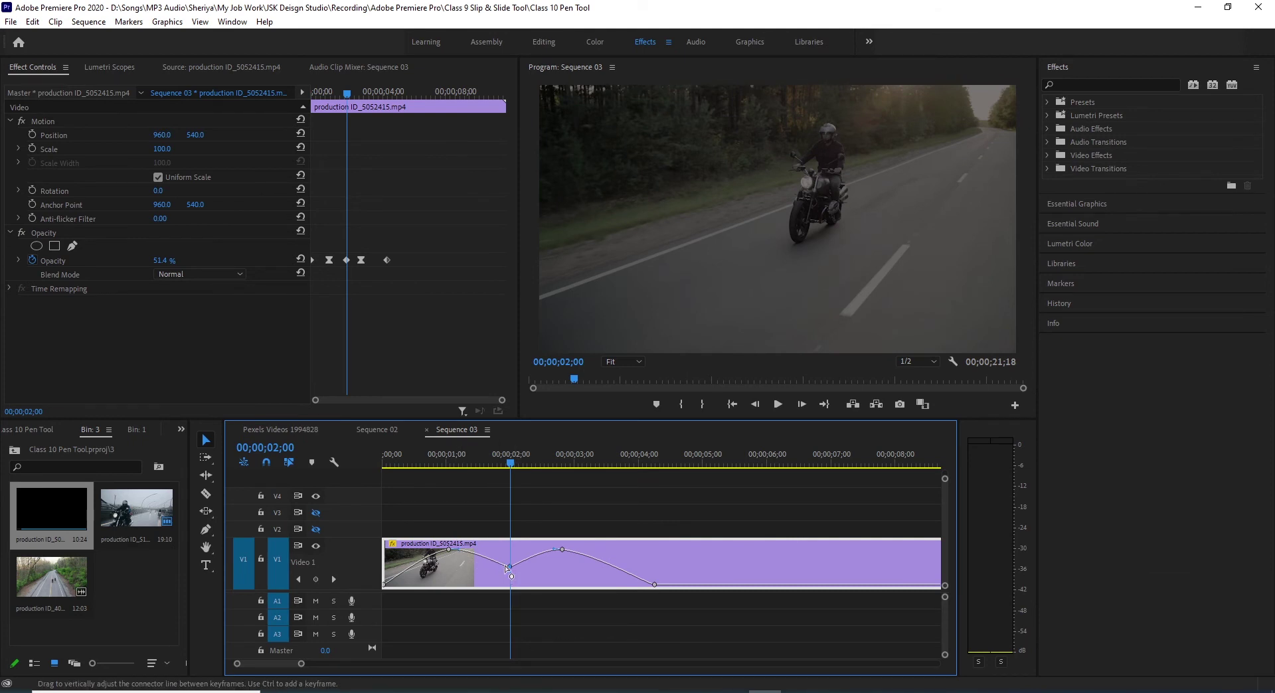
{"action": "left_click", "coordinate": [510, 569]}
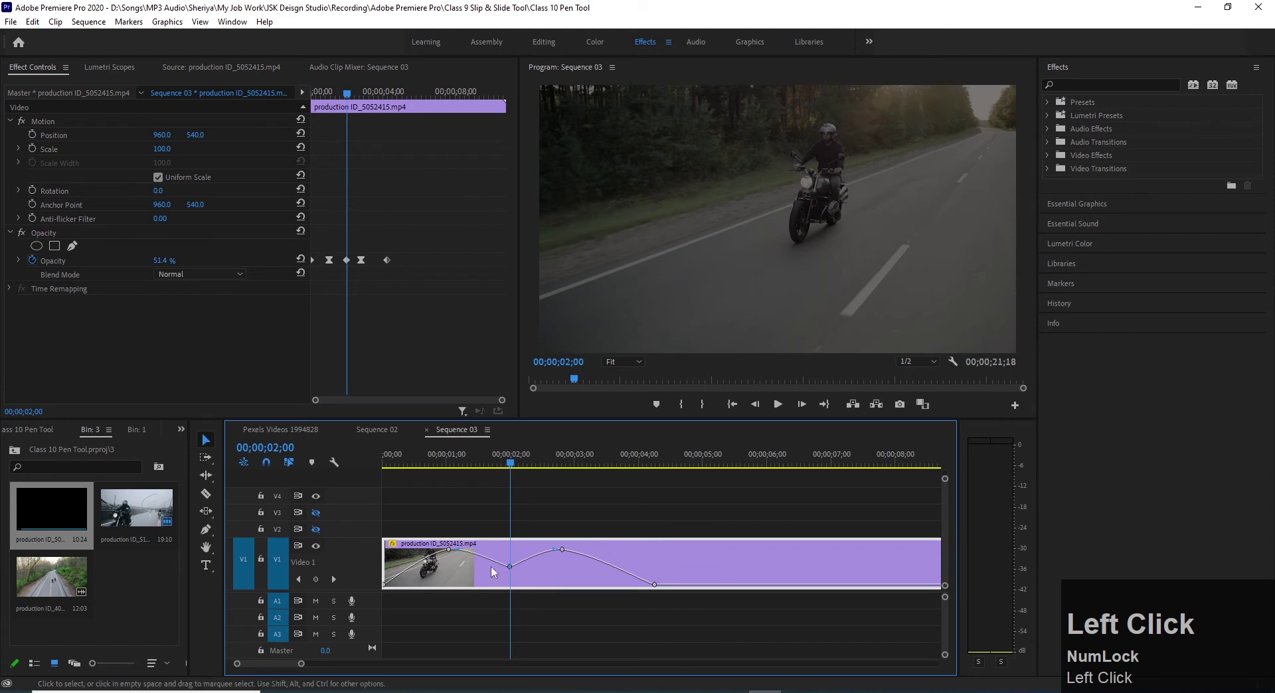
Step: Pull the outgoing Bezier handle of the 1-second opacity keyframe downward so the curve dips before 2 seconds, and play it back
{"action": "left_click_drag", "start_coordinate": [456, 548], "coordinate": [460, 547]}
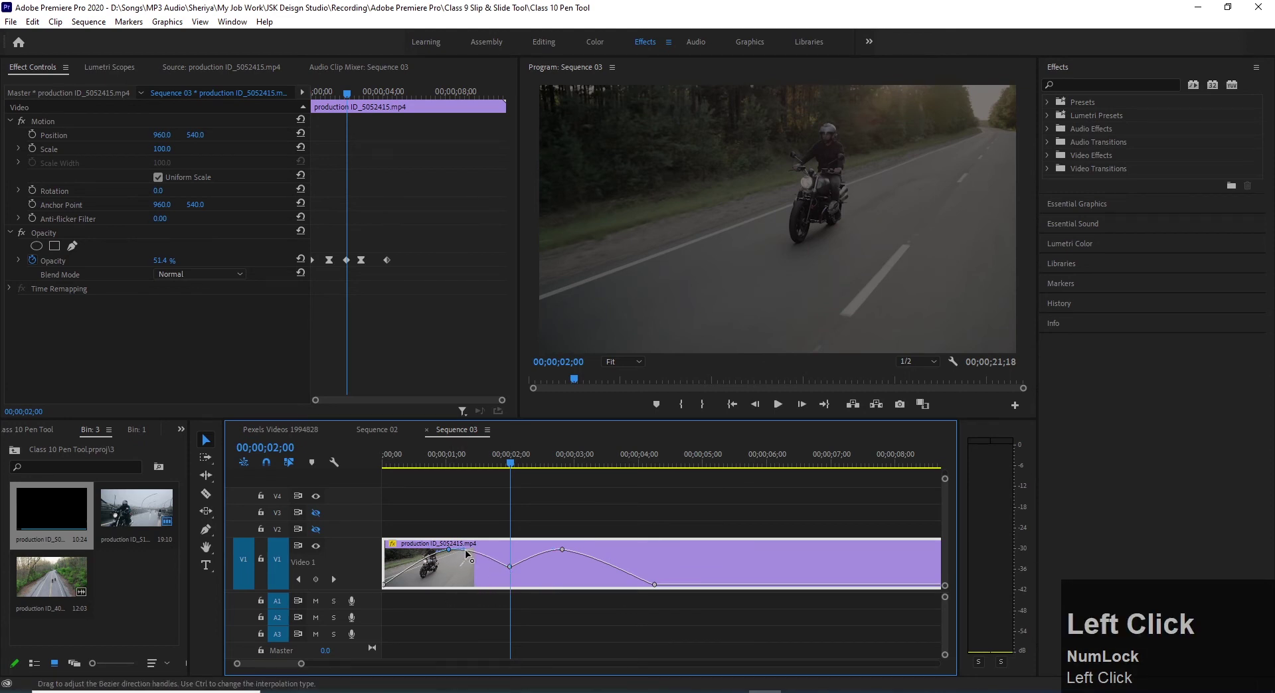
{"action": "mouse_move", "coordinate": [468, 553]}
{"action": "left_mouse_down"}
{"action": "mouse_move", "coordinate": [479, 555]}
{"action": "mouse_move", "coordinate": [466, 575]}
{"action": "left_mouse_up"}
{"action": "left_click", "coordinate": [430, 464]}
{"action": "key", "text": "space"}
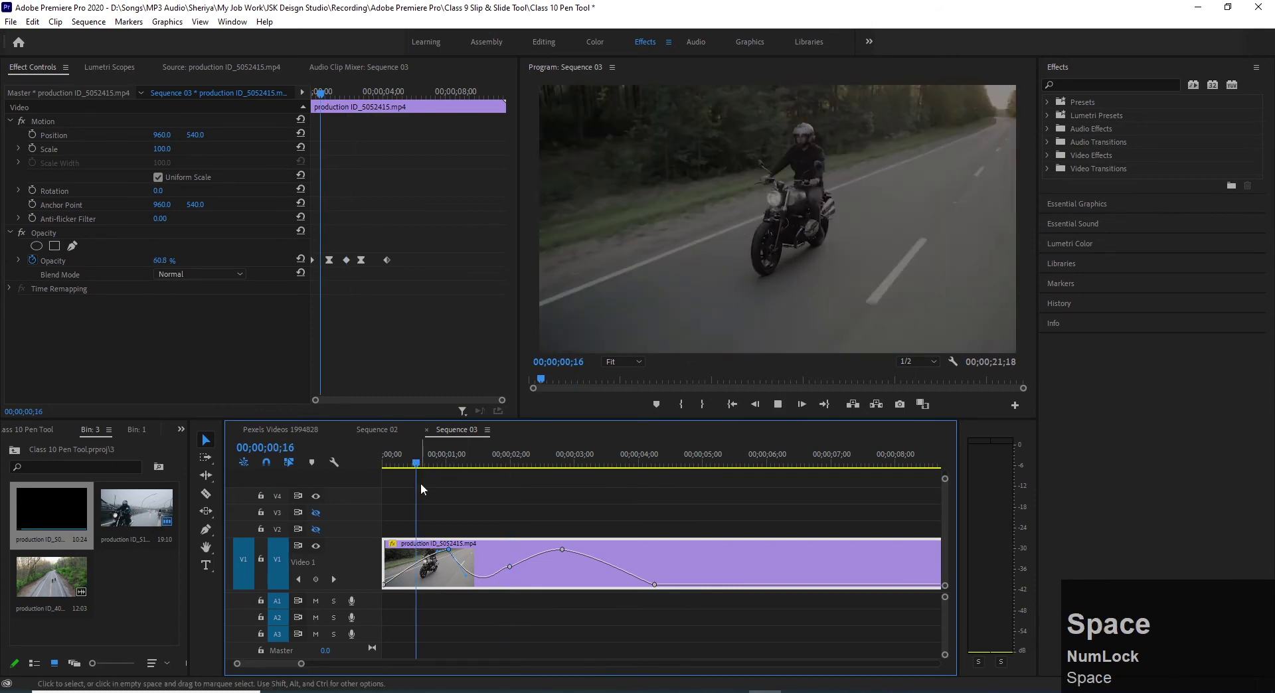
{"action": "key", "text": "space"}
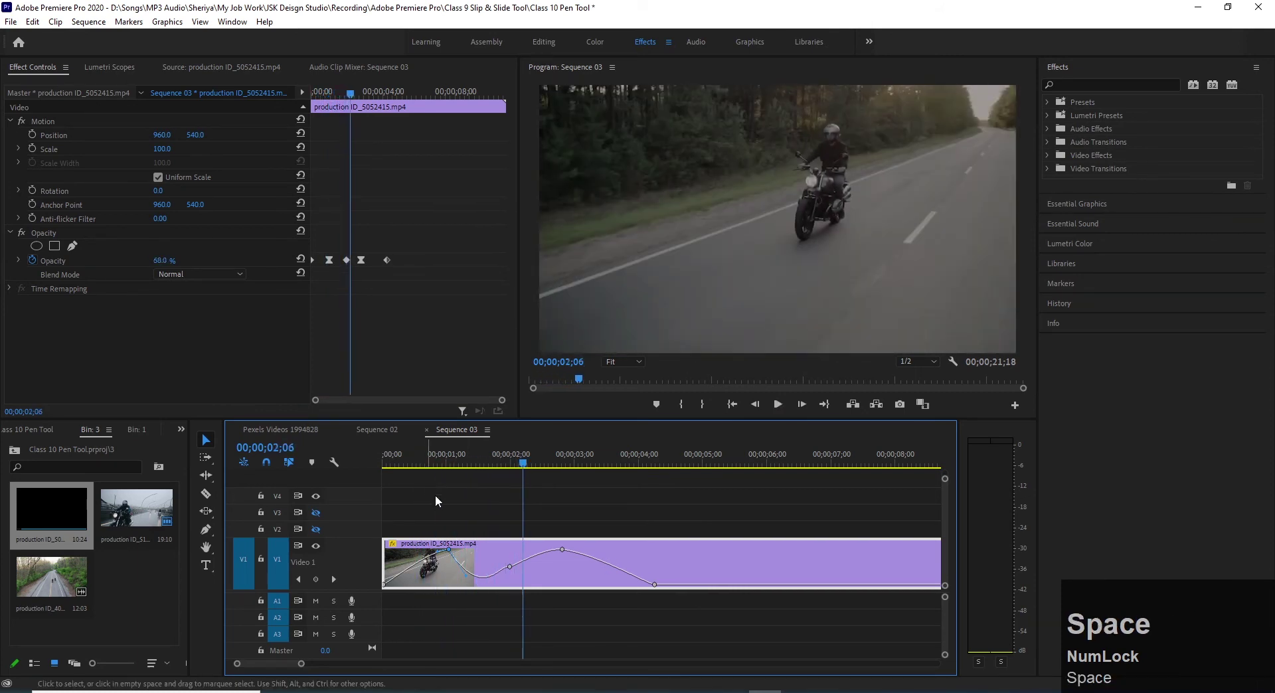
Step: Pull the incoming Bezier handle of the 1-second opacity keyframe downward for a slower fade-in, and play the clip from the start
{"action": "left_click_drag", "start_coordinate": [437, 463], "coordinate": [513, 466]}
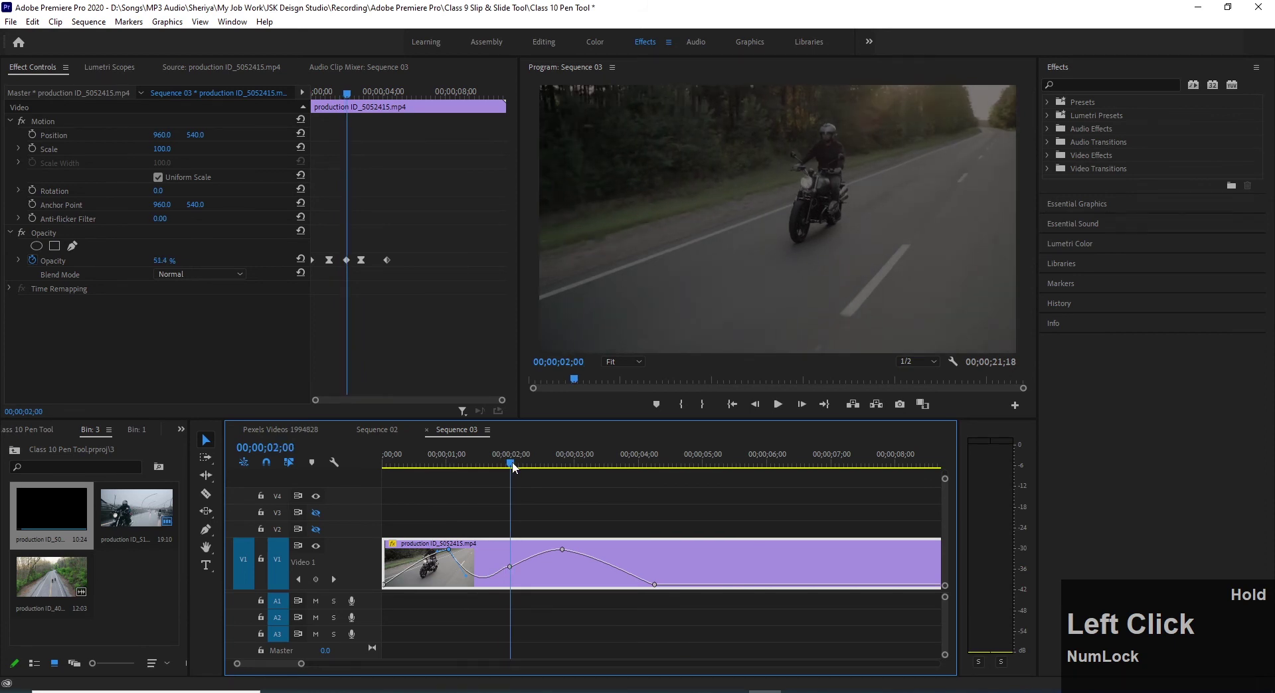
{"action": "left_click", "coordinate": [436, 557]}
{"action": "left_click_drag", "start_coordinate": [438, 556], "coordinate": [431, 583]}
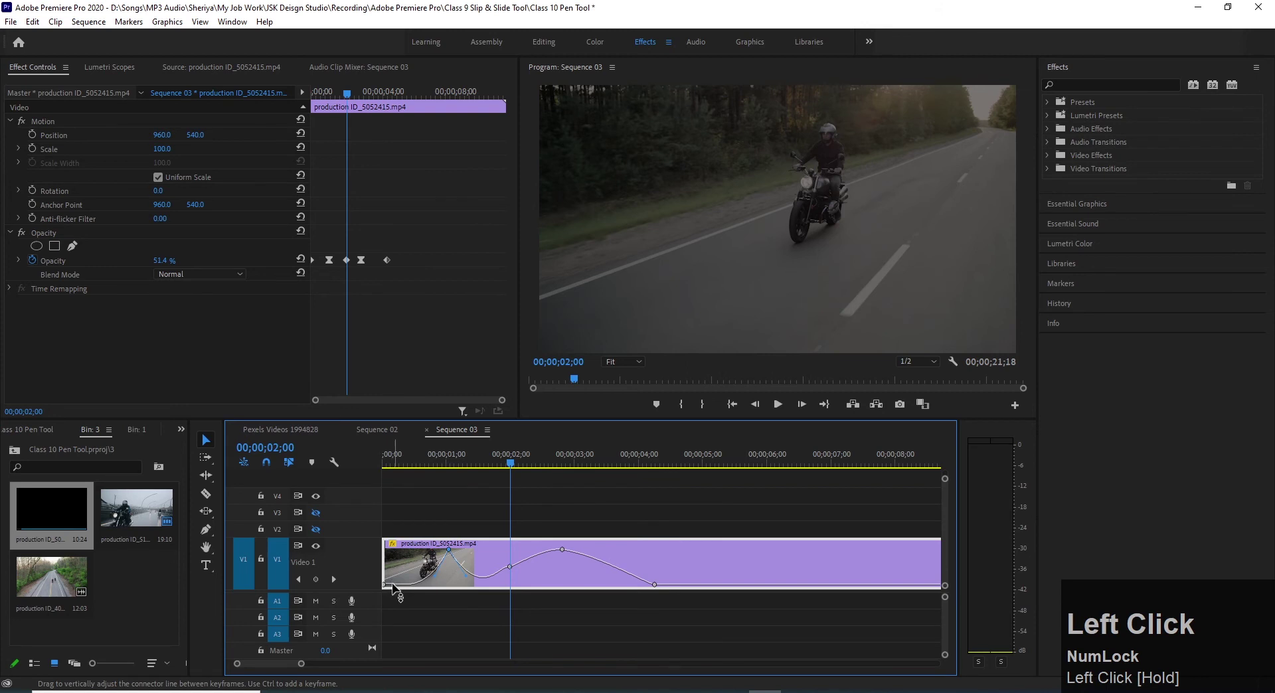
{"action": "left_click_drag", "start_coordinate": [513, 463], "coordinate": [385, 464]}
{"action": "key", "text": "space"}
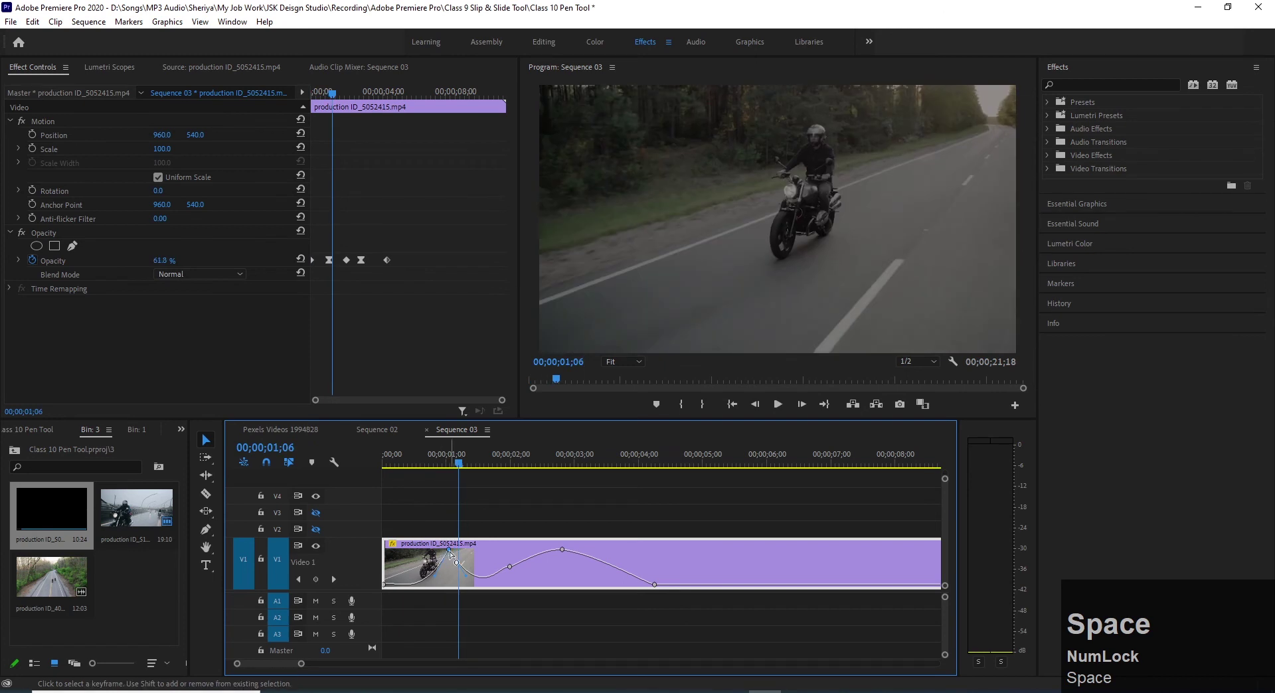
Step: Move the 1-second opacity keyframe slightly earlier and lower, pull its outgoing Bezier handle upward, and play back the curve
{"action": "mouse_move", "coordinate": [433, 576]}
{"action": "left_mouse_down"}
{"action": "mouse_move", "coordinate": [443, 560]}
{"action": "mouse_move", "coordinate": [445, 580]}
{"action": "left_mouse_up"}
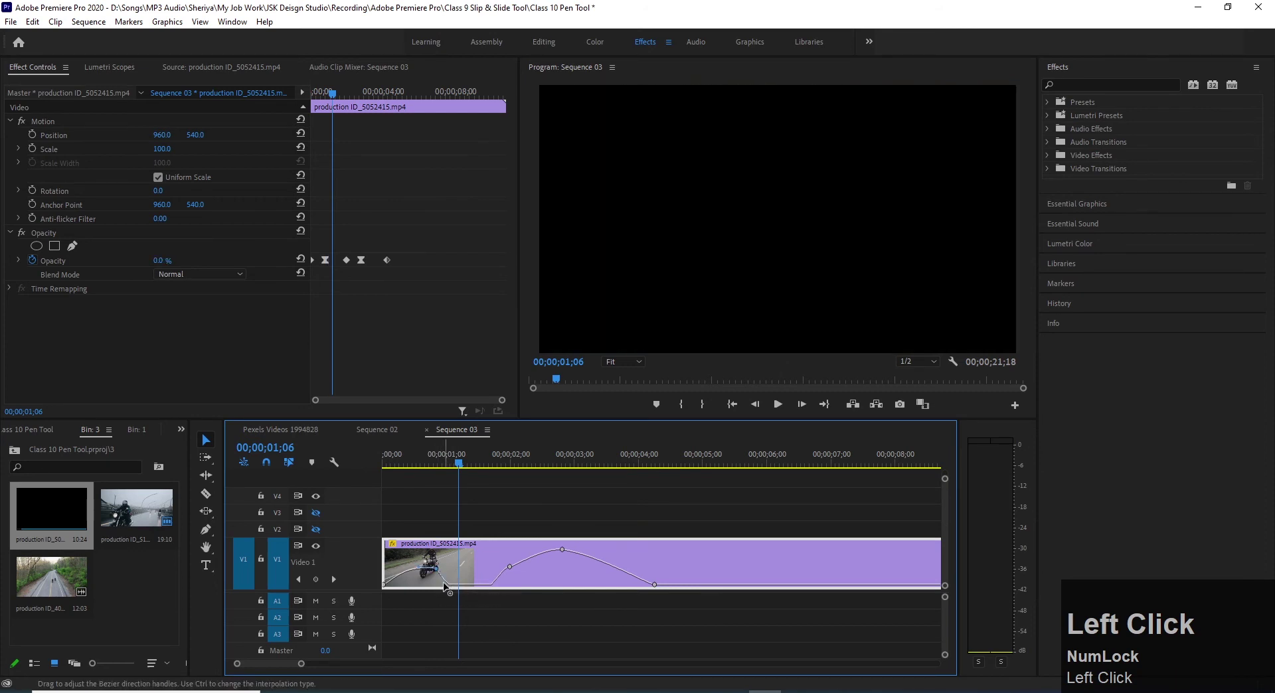
{"action": "left_click_drag", "start_coordinate": [449, 587], "coordinate": [452, 533]}
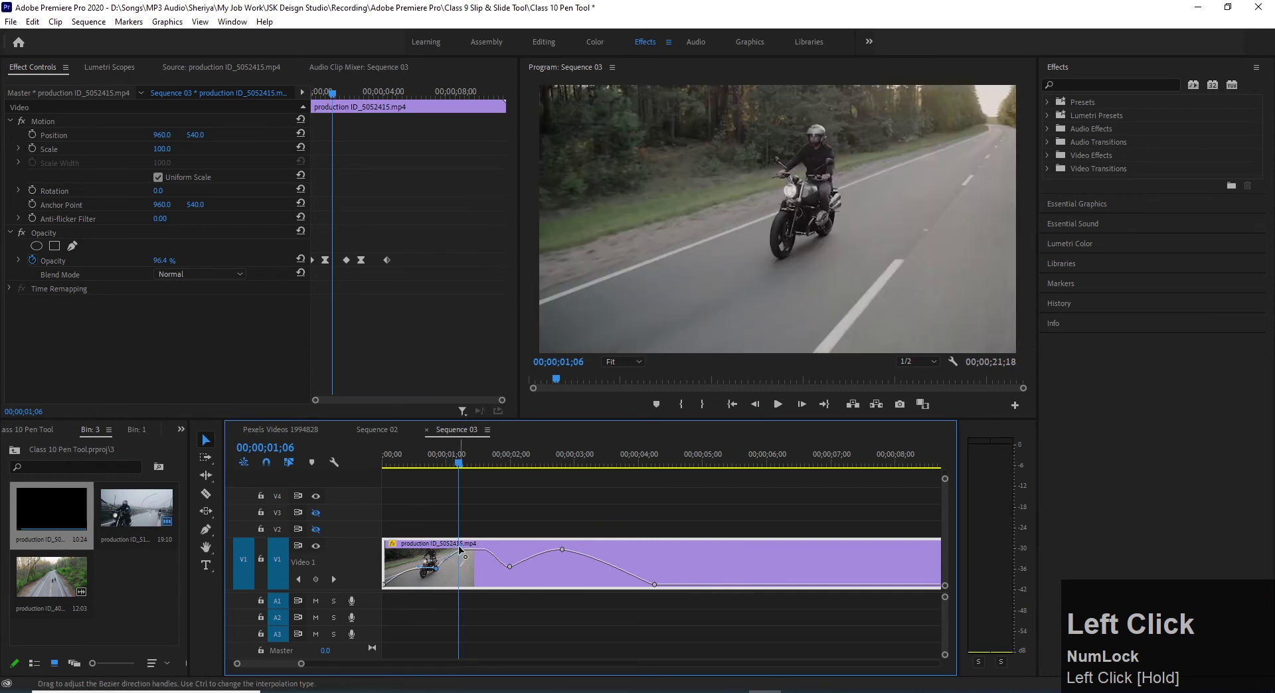
{"action": "left_click_drag", "start_coordinate": [463, 471], "coordinate": [428, 500]}
{"action": "key", "text": "space"}
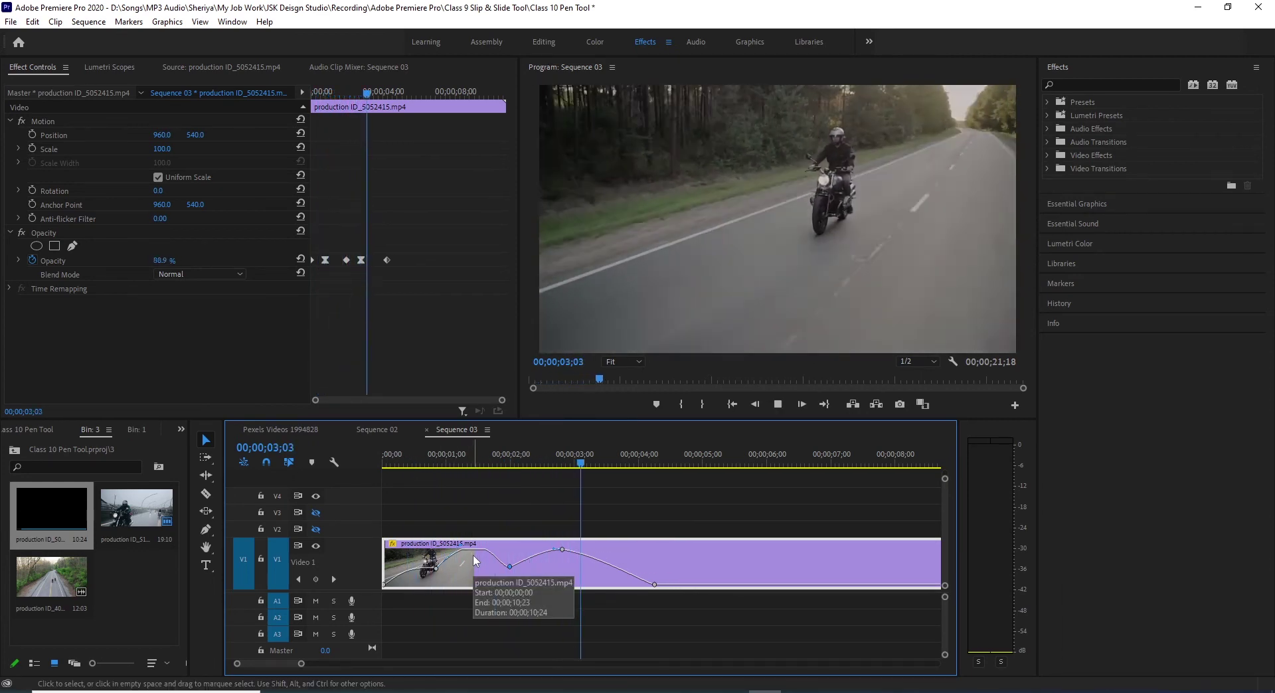
{"action": "key", "text": "space"}
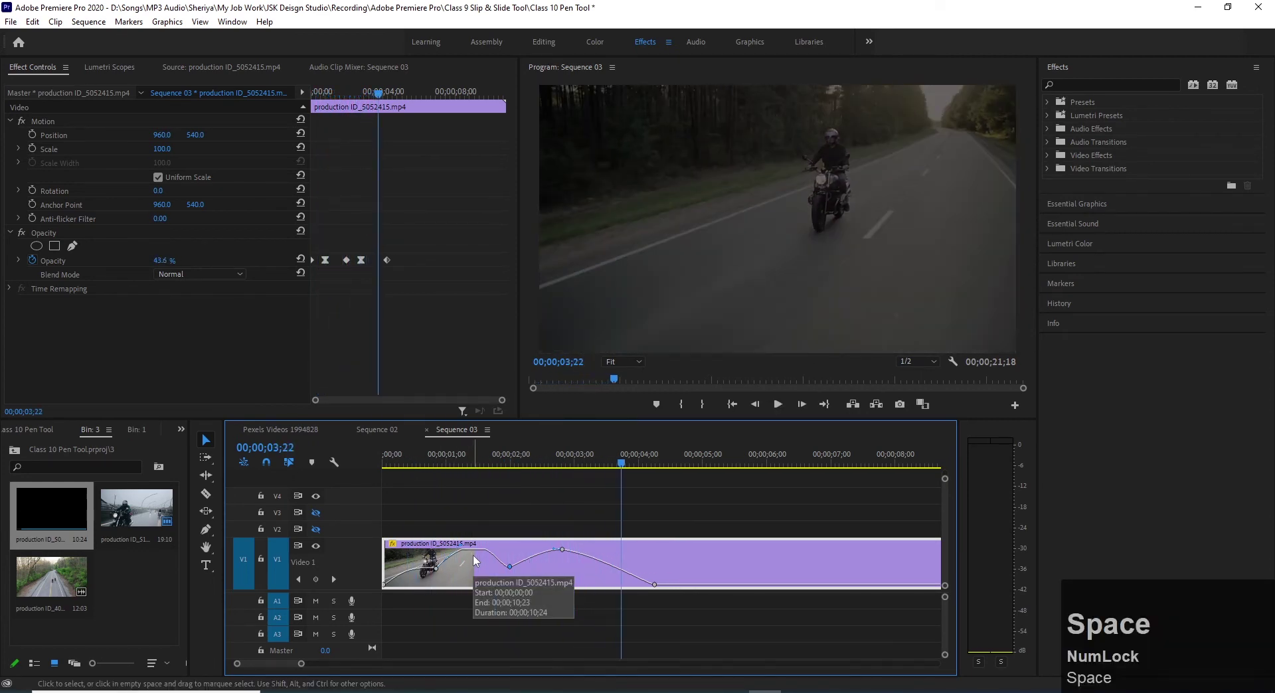
Step: Set the interpolation of the opacity keyframe at 2 seconds to Bezier
{"action": "right_click", "coordinate": [510, 570]}
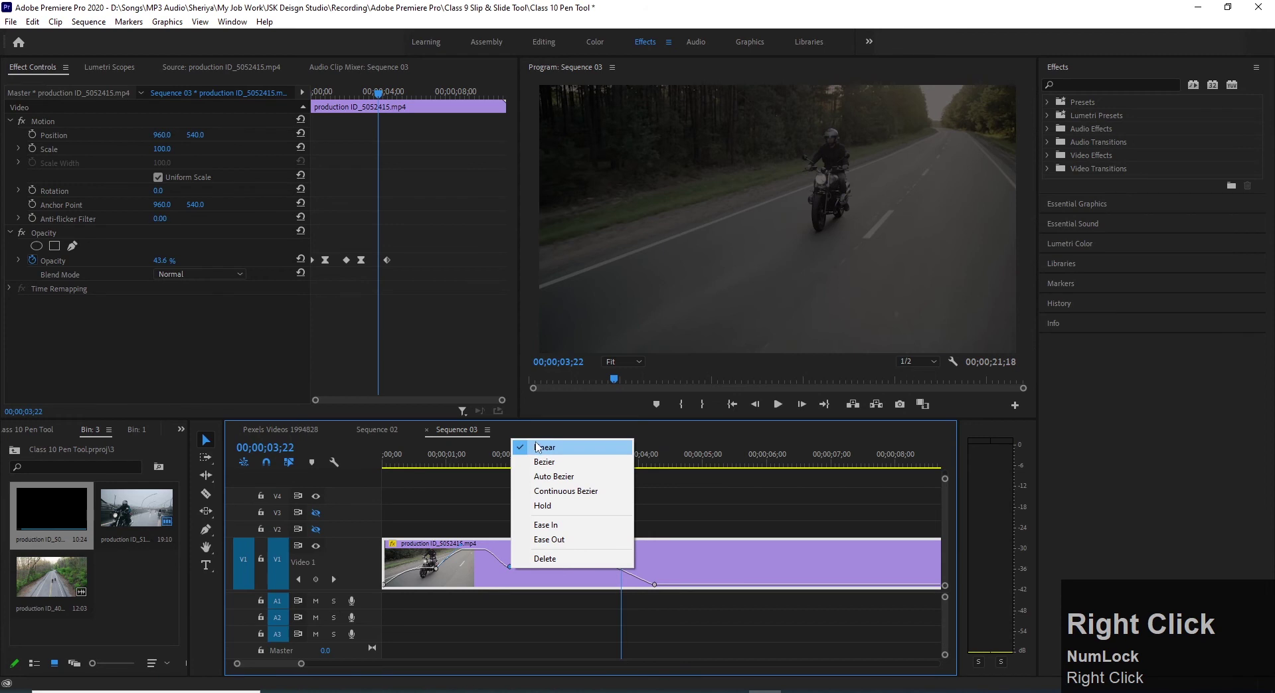
{"action": "left_click", "coordinate": [544, 462]}
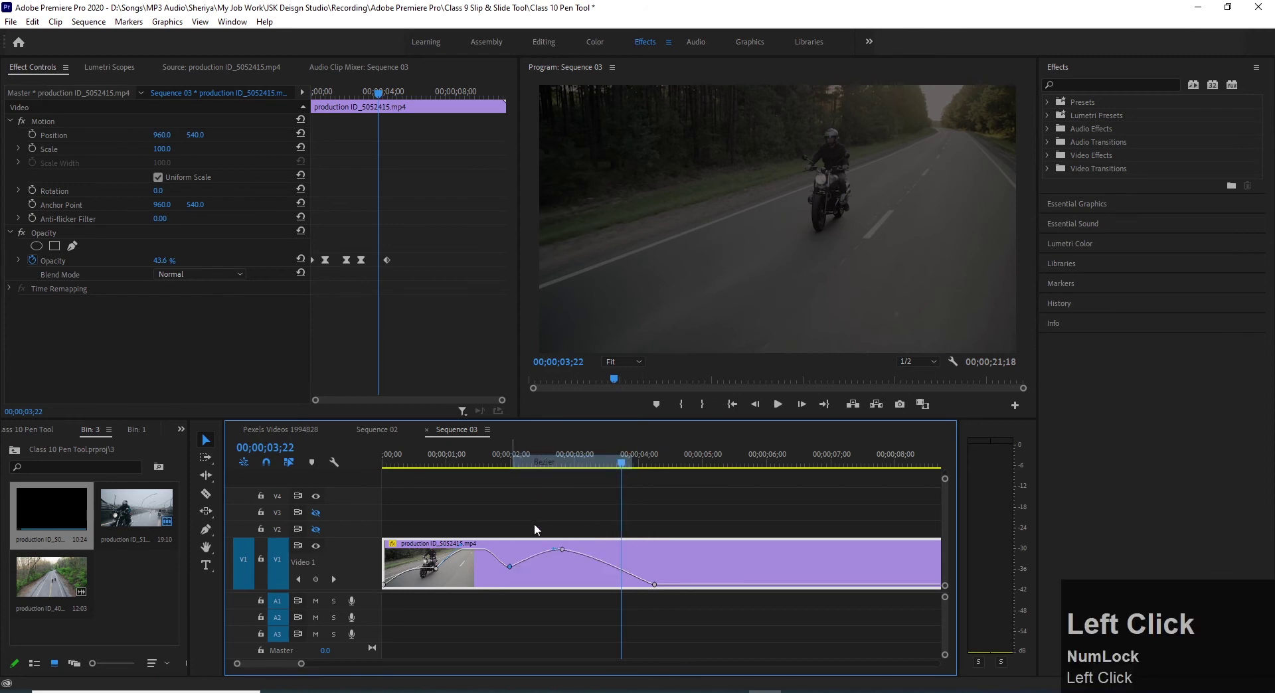
{"action": "right_click", "coordinate": [509, 567]}
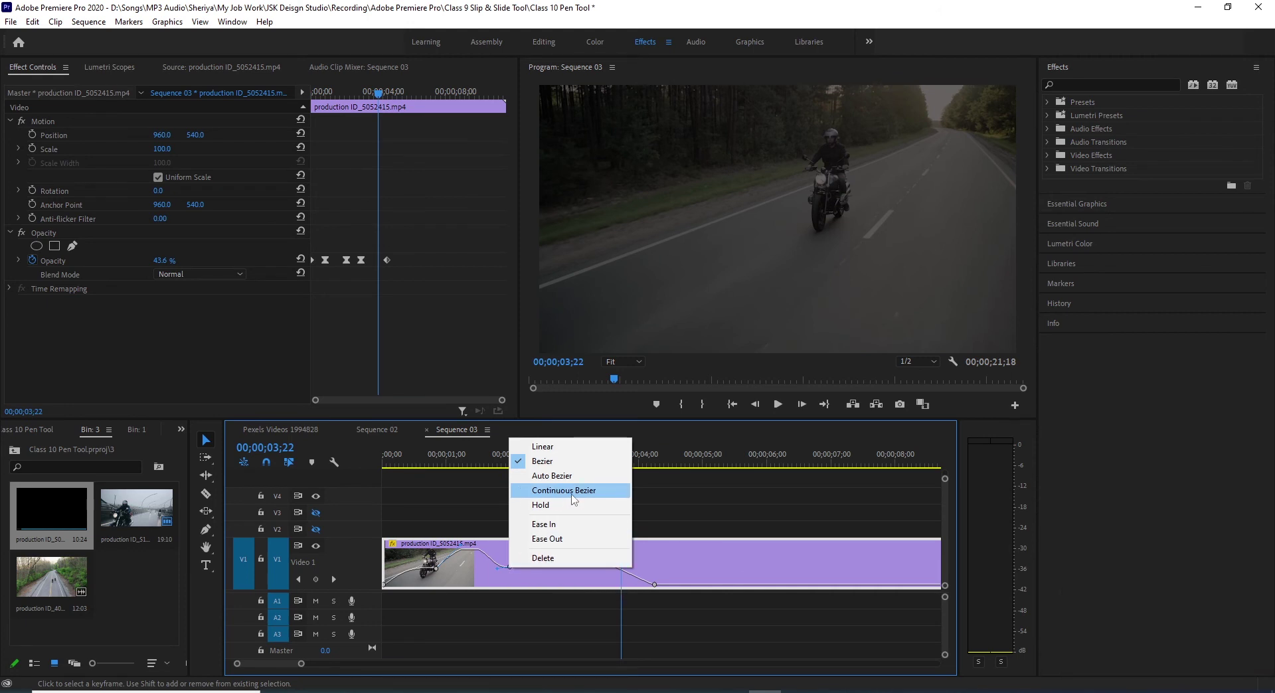
{"action": "left_click", "coordinate": [542, 461]}
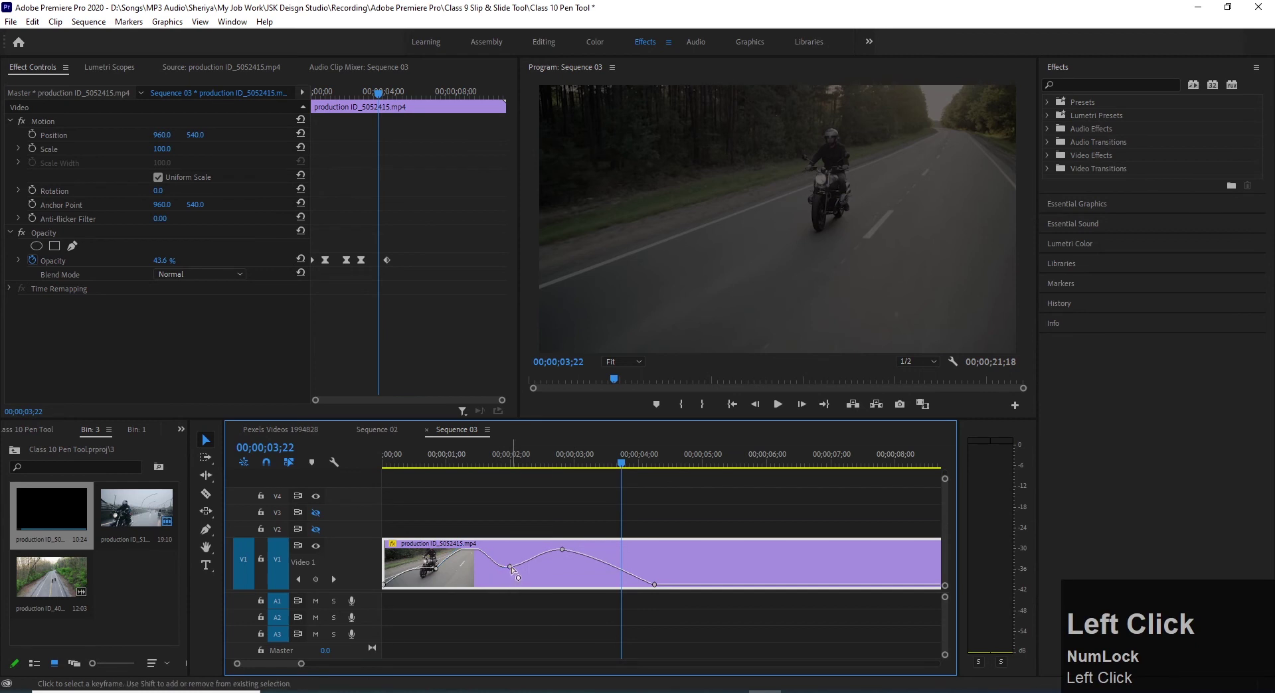
Step: Set the opacity keyframe just before 3 seconds to Linear, and raise the last keyframe, just after 4 seconds, to 100%
{"action": "left_click", "coordinate": [563, 550]}
{"action": "right_click", "coordinate": [564, 551]}
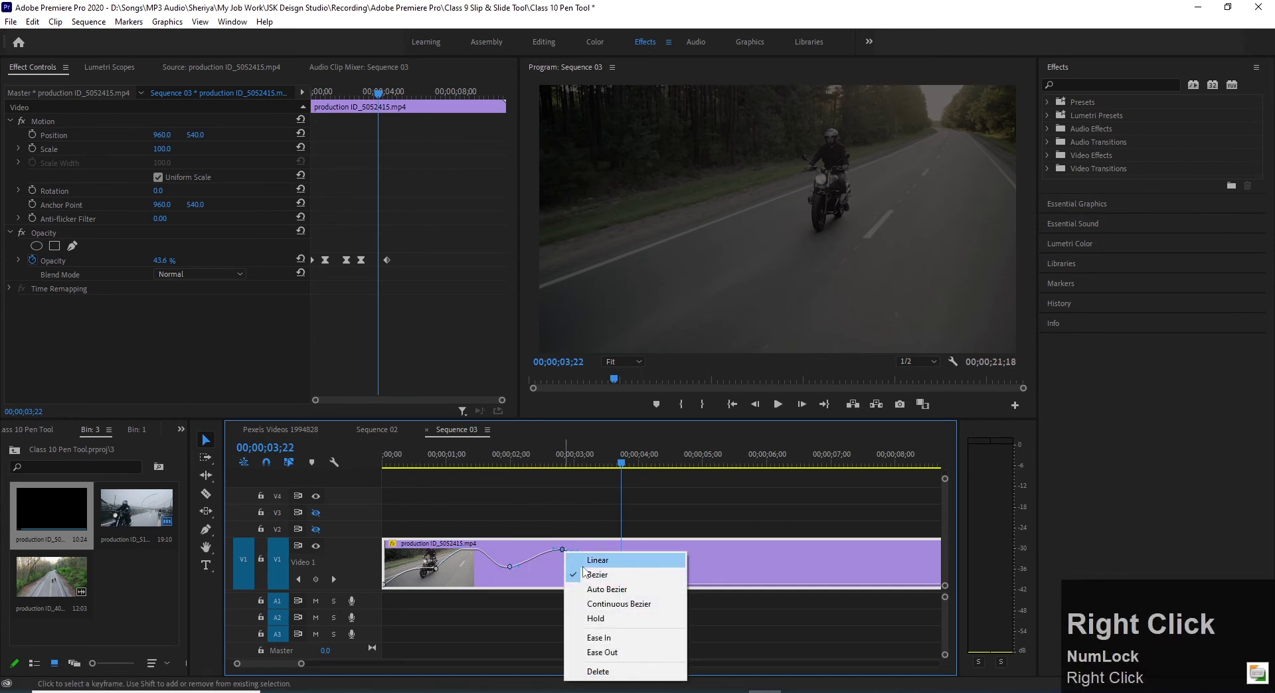
{"action": "left_click", "coordinate": [585, 562]}
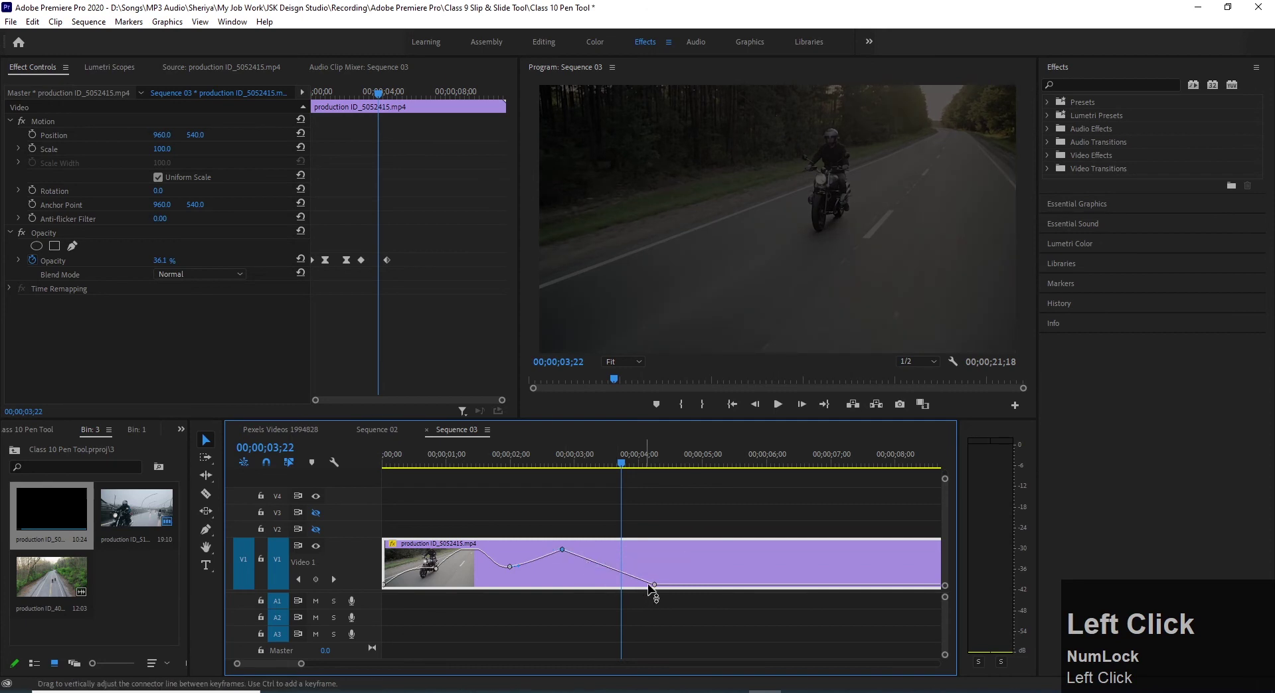
{"action": "left_click_drag", "start_coordinate": [652, 564], "coordinate": [649, 550]}
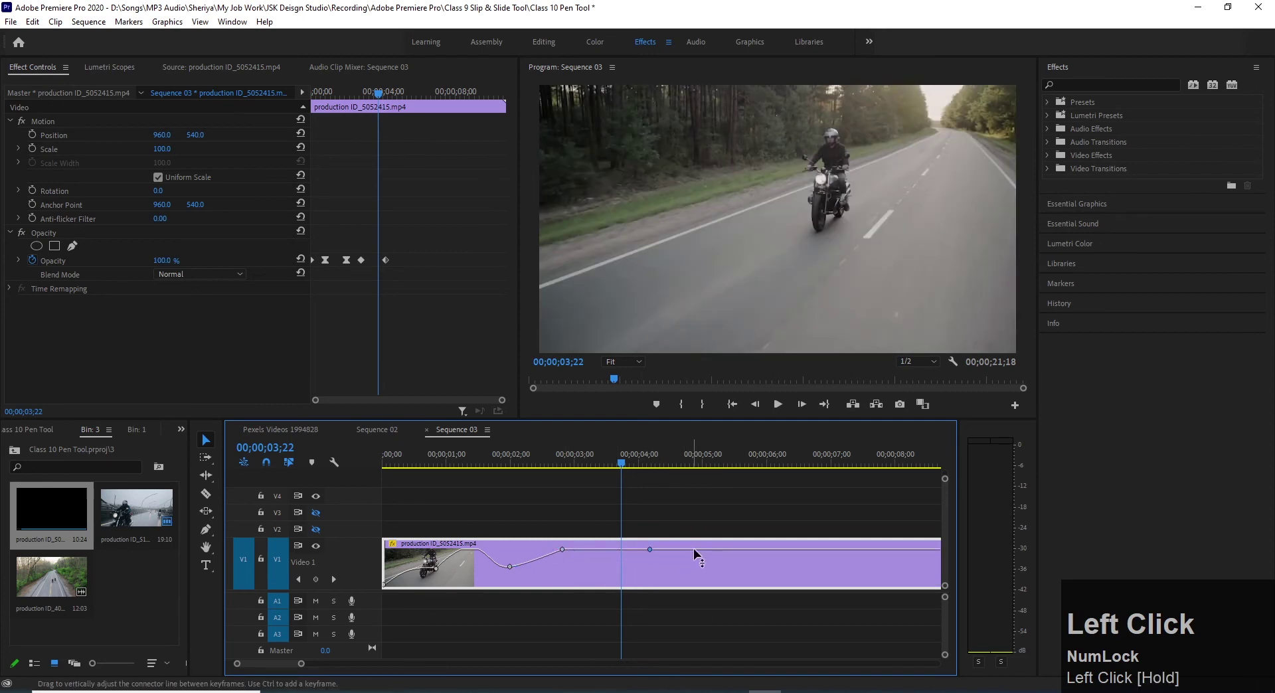
Step: Add four more opacity keyframes with the Pen tool along the 100% line between about 4.5 and 6.5 seconds
{"action": "left_click", "coordinate": [206, 529]}
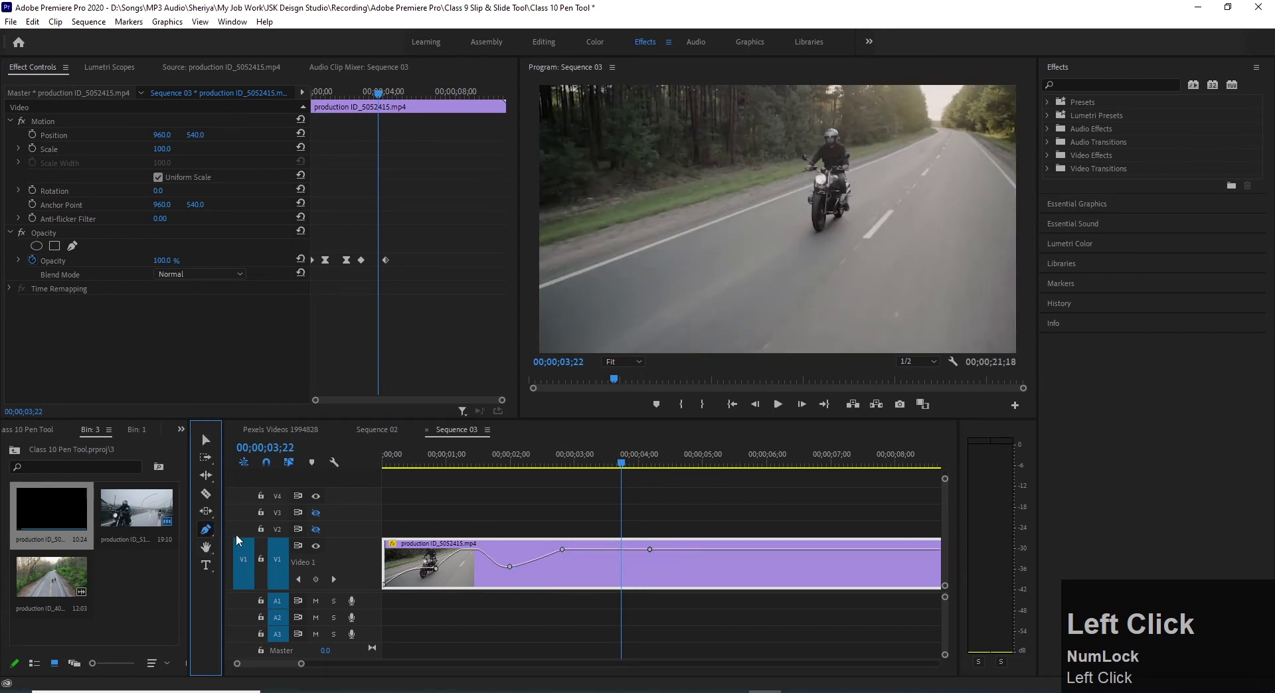
{"action": "left_click", "coordinate": [677, 550]}
{"action": "left_click", "coordinate": [717, 549]}
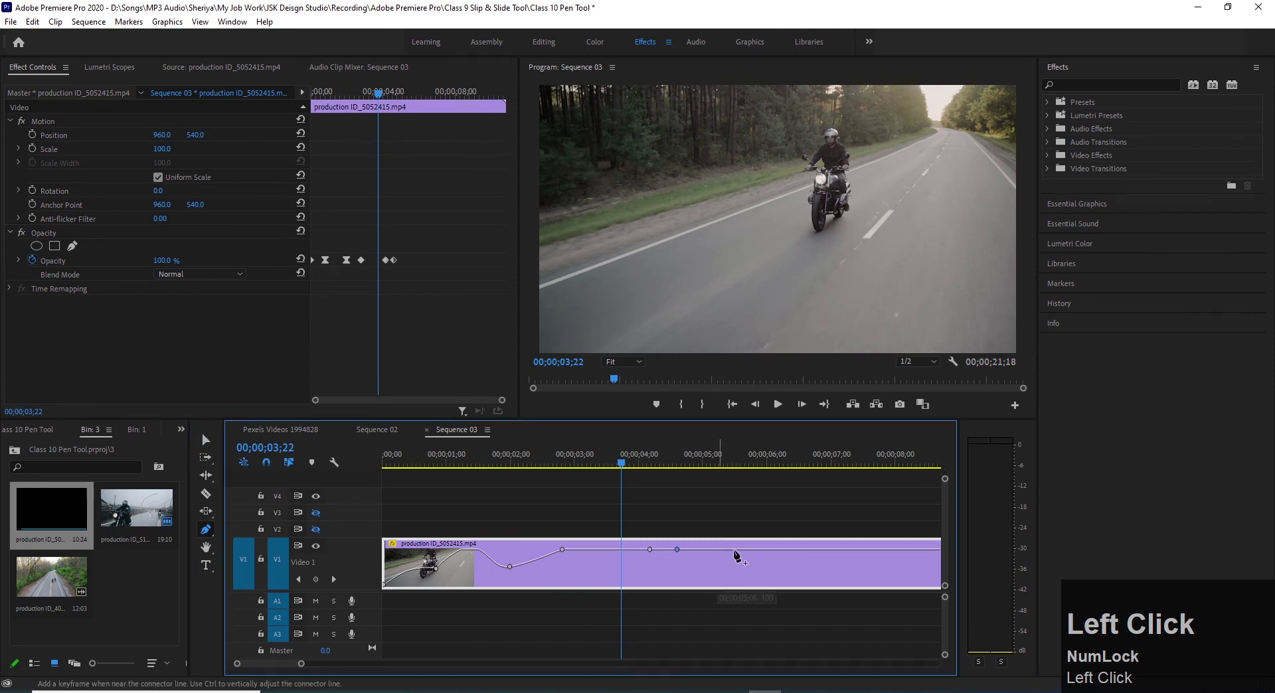
{"action": "left_click", "coordinate": [800, 550]}
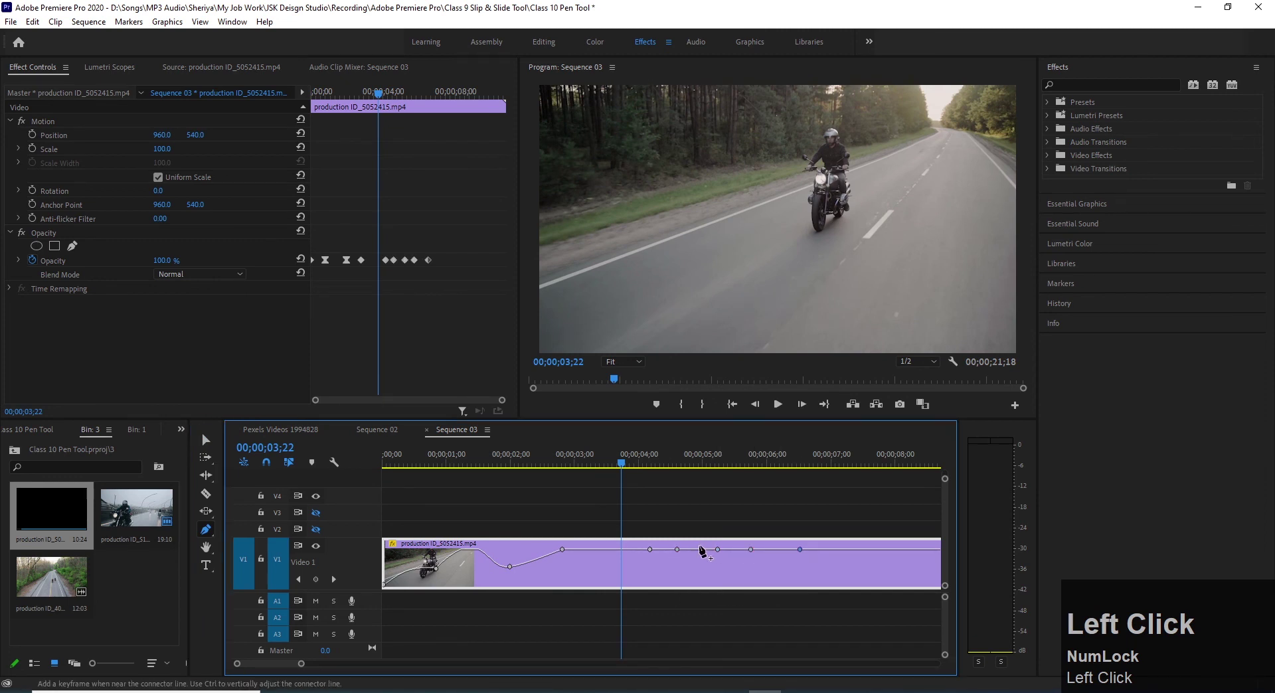
Step: Examine the interpolation options of the clip's opacity keyframes from 2 seconds onward, comparing which type each one uses
{"action": "right_click", "coordinate": [650, 550]}
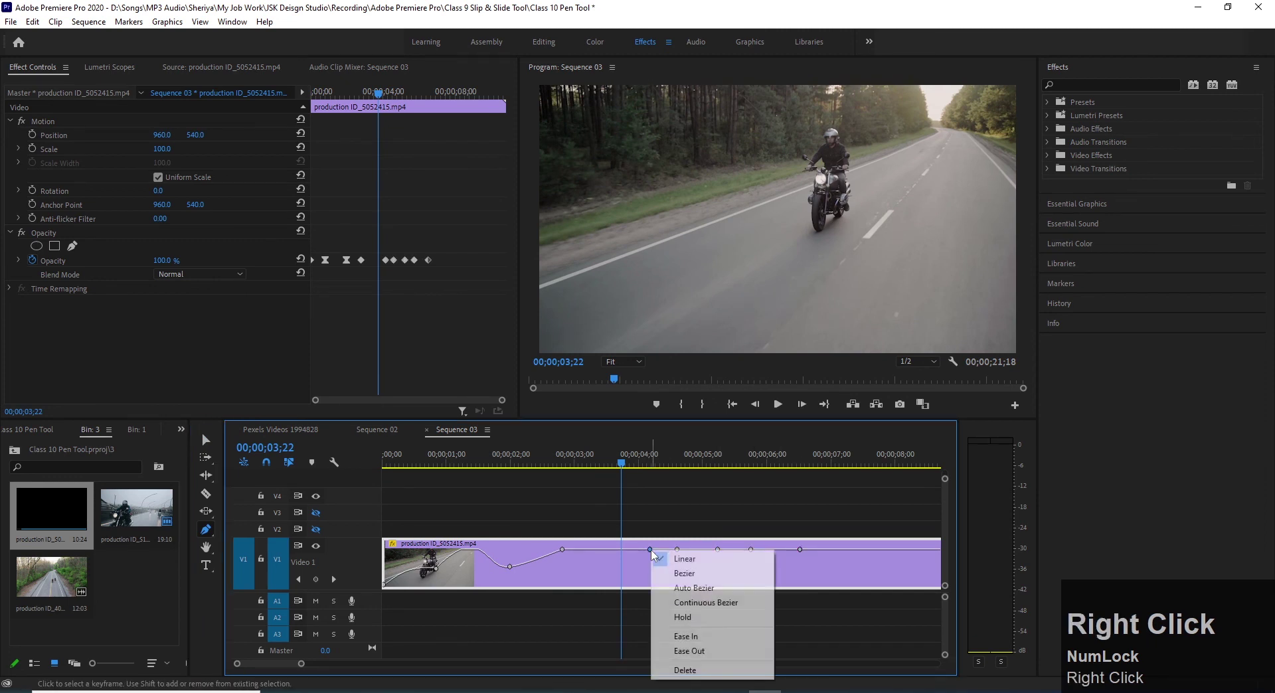
{"action": "right_click", "coordinate": [800, 550]}
{"action": "right_click", "coordinate": [751, 549]}
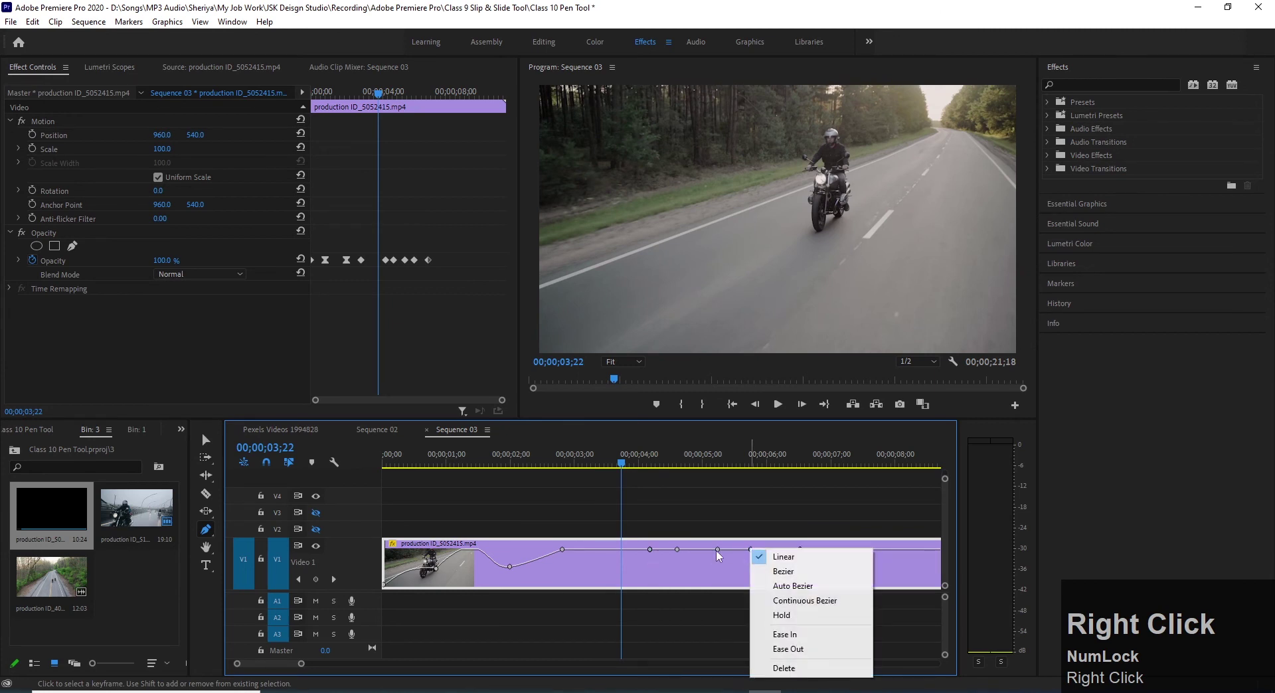
{"action": "right_click", "coordinate": [718, 551]}
{"action": "right_click", "coordinate": [678, 551]}
{"action": "right_click", "coordinate": [651, 550]}
{"action": "right_click", "coordinate": [562, 550]}
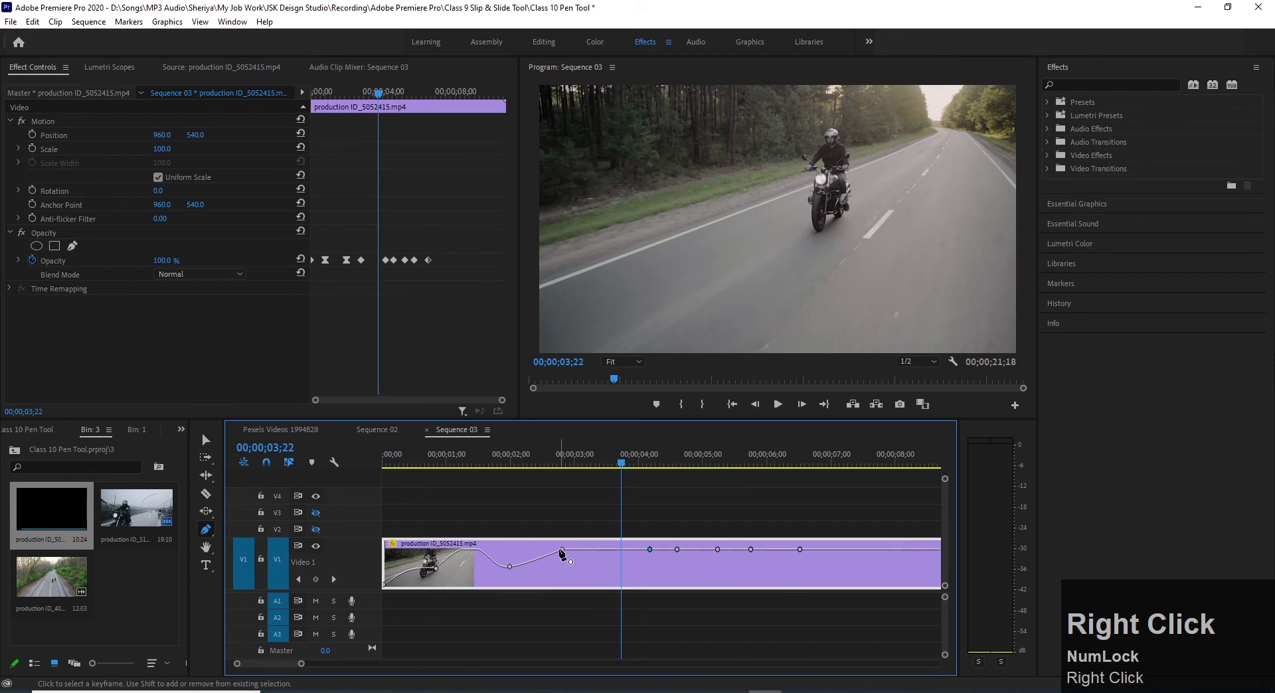
{"action": "right_click", "coordinate": [510, 568]}
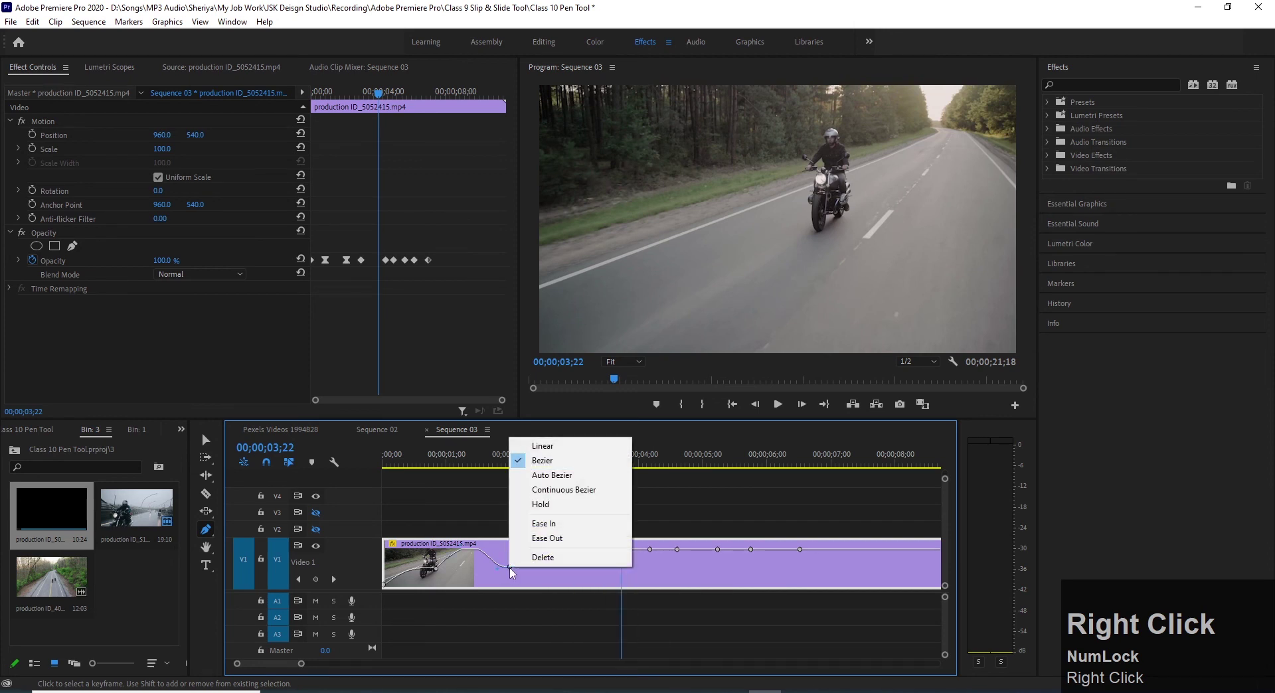
{"action": "left_click", "coordinate": [510, 569]}
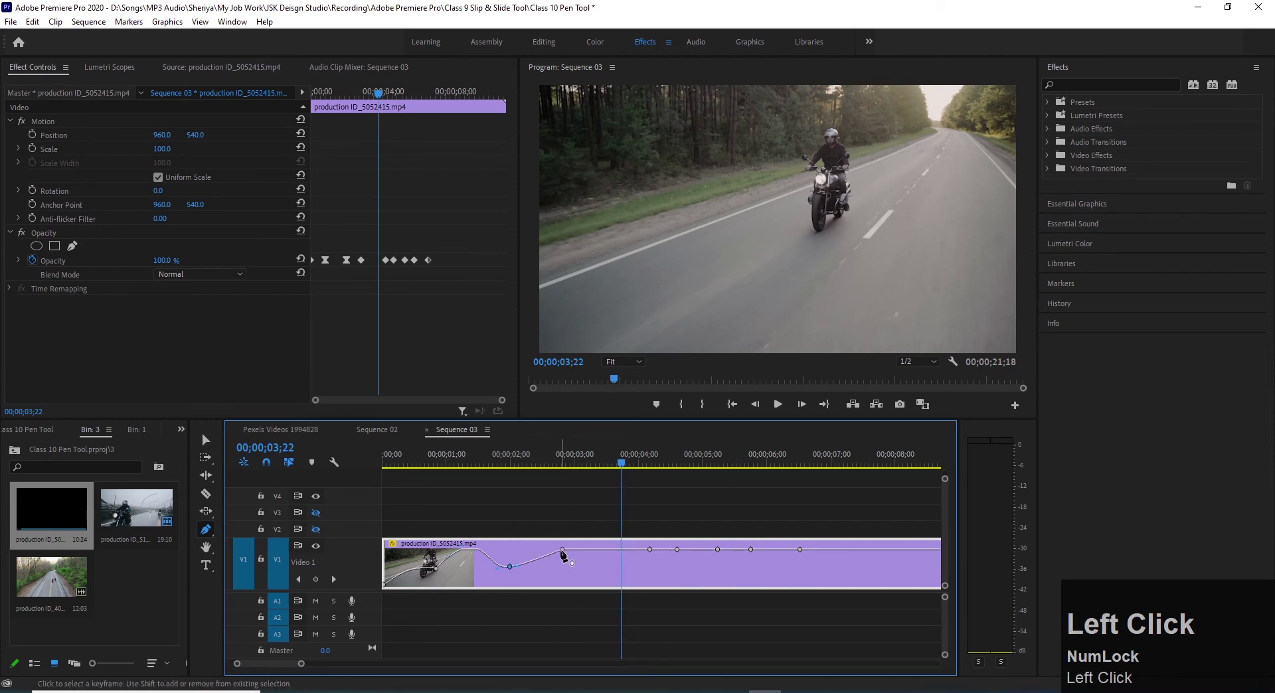
{"action": "right_click", "coordinate": [563, 552]}
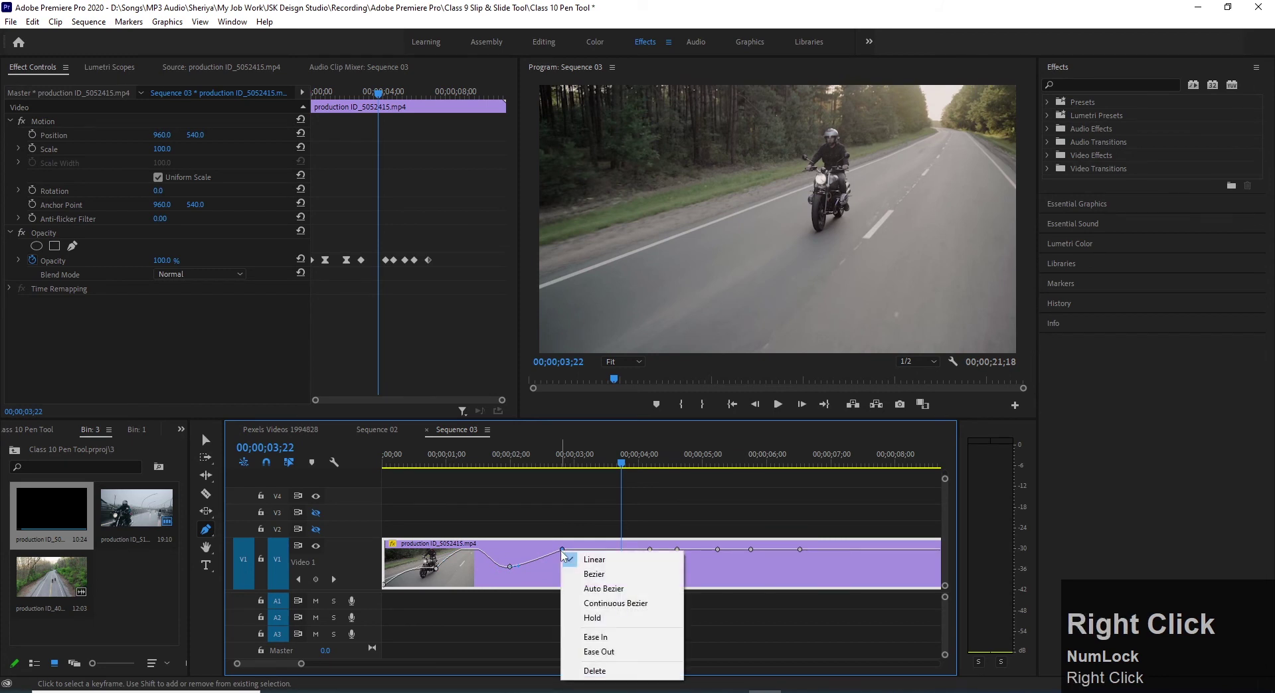
{"action": "left_click", "coordinate": [631, 545]}
Step: Set the interpolation of the opacity keyframe at 00;00;04;05 to Continuous Bezier
{"action": "right_click", "coordinate": [650, 550]}
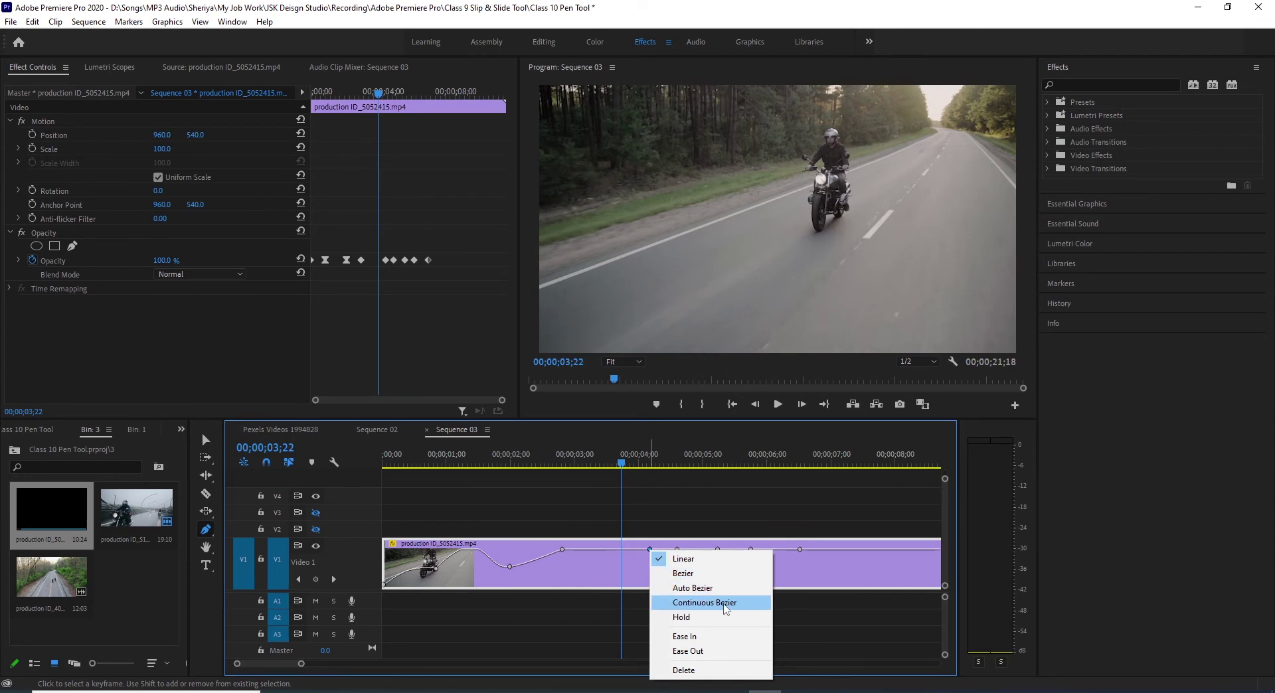
{"action": "left_click", "coordinate": [725, 609]}
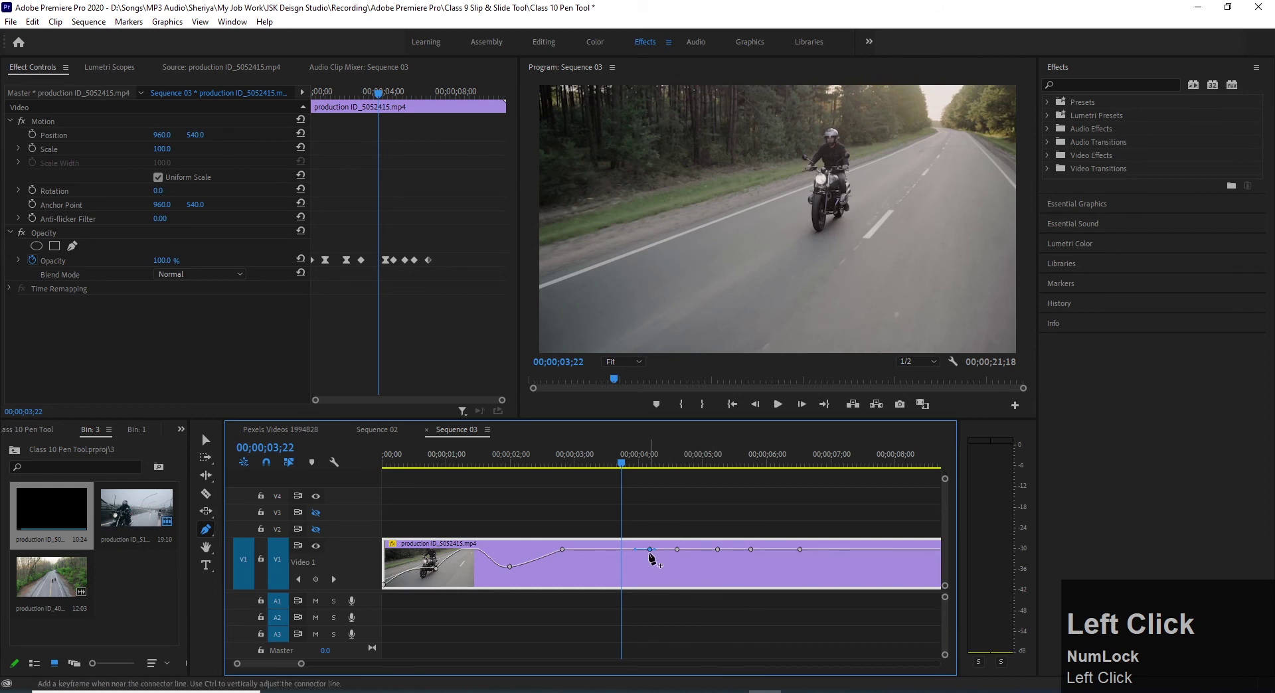
{"action": "left_click", "coordinate": [677, 551]}
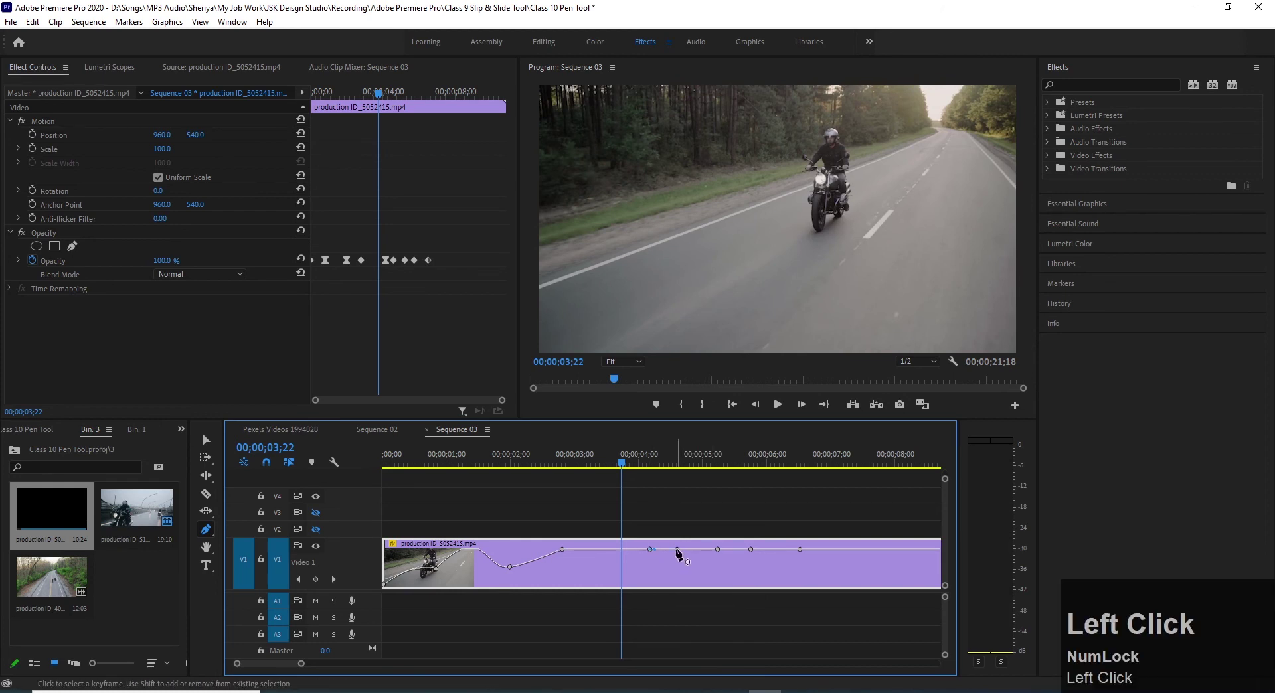
{"action": "right_click", "coordinate": [678, 552]}
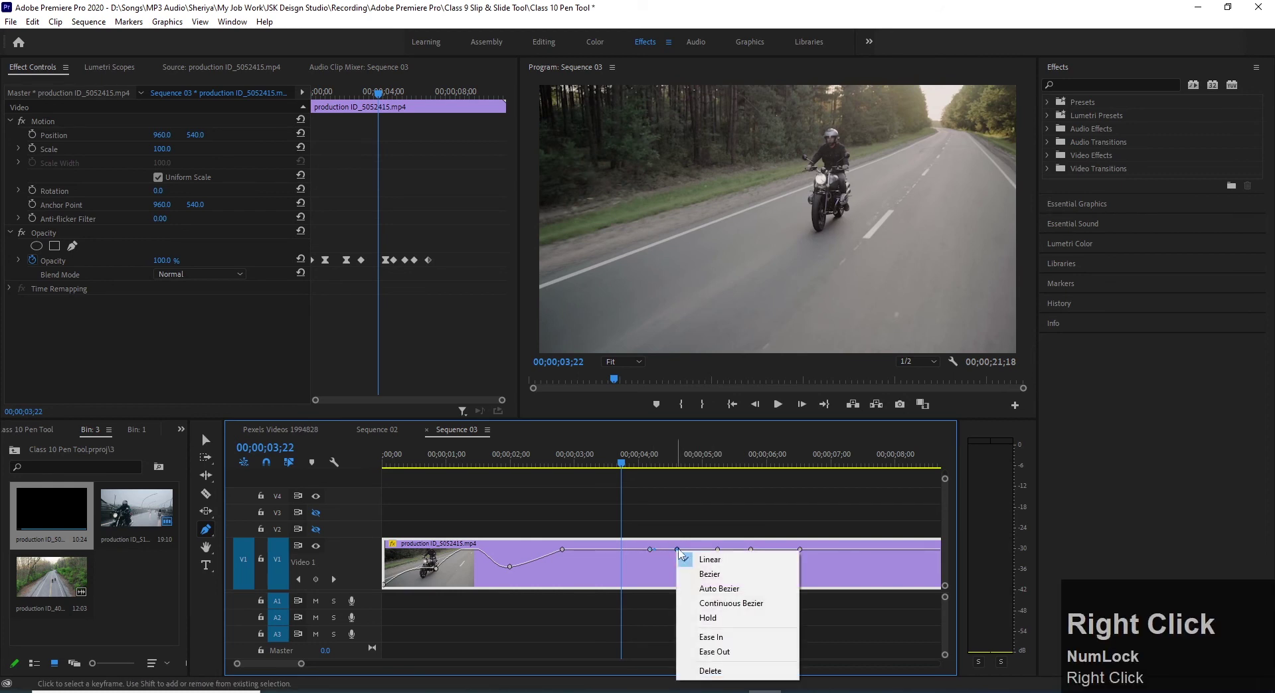
{"action": "left_click", "coordinate": [678, 551]}
{"action": "left_click", "coordinate": [718, 551]}
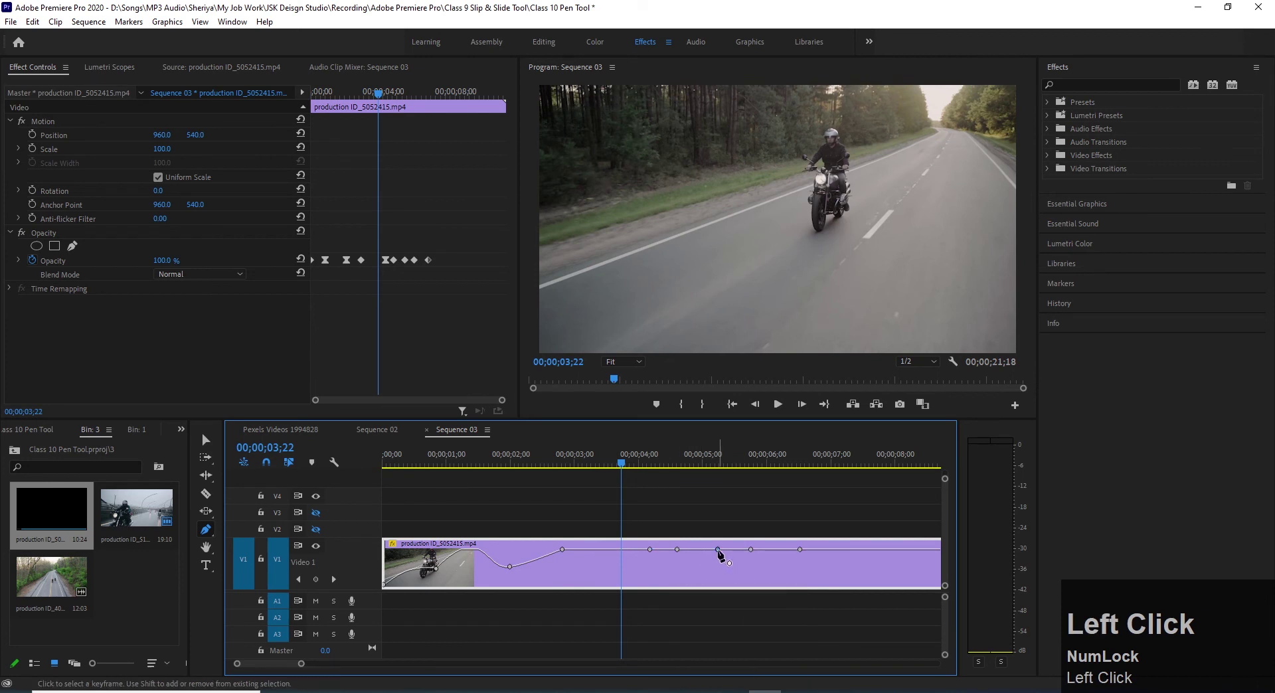
Step: Add an opacity keyframe just after 00;00;04;05 and view its interpolation options
{"action": "left_click", "coordinate": [650, 551]}
{"action": "right_click", "coordinate": [650, 551]}
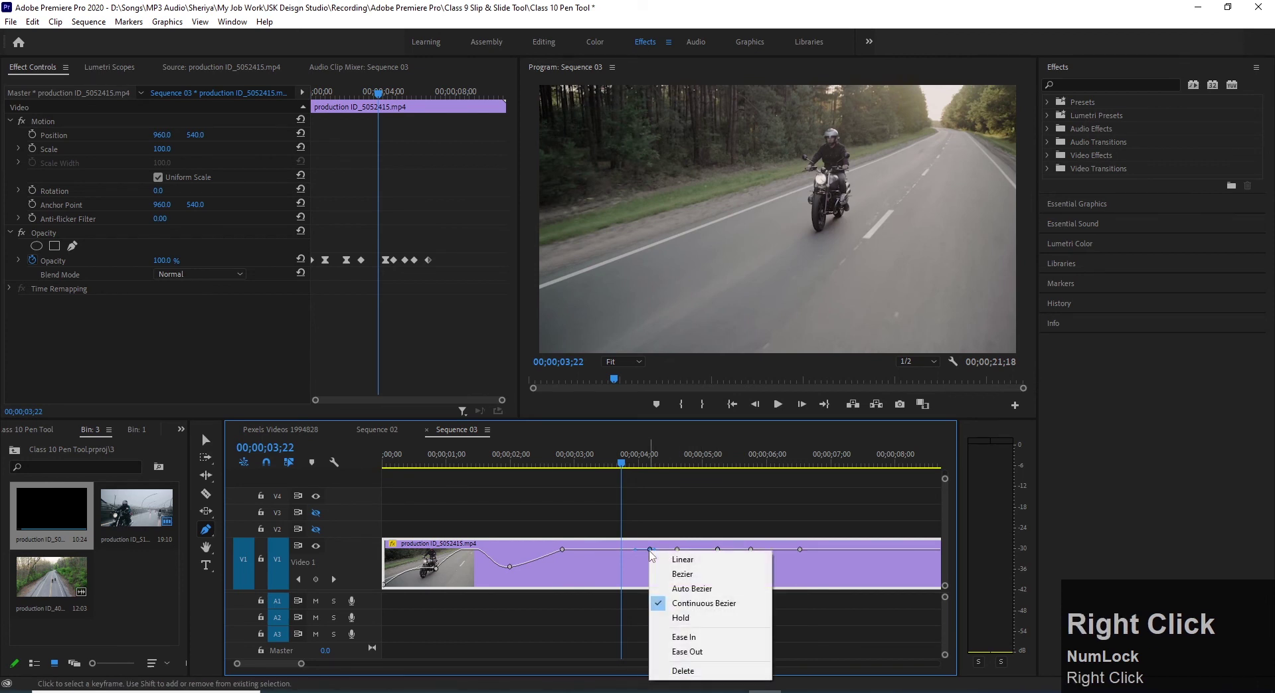
{"action": "left_click", "coordinate": [683, 559]}
{"action": "left_click", "coordinate": [677, 551]}
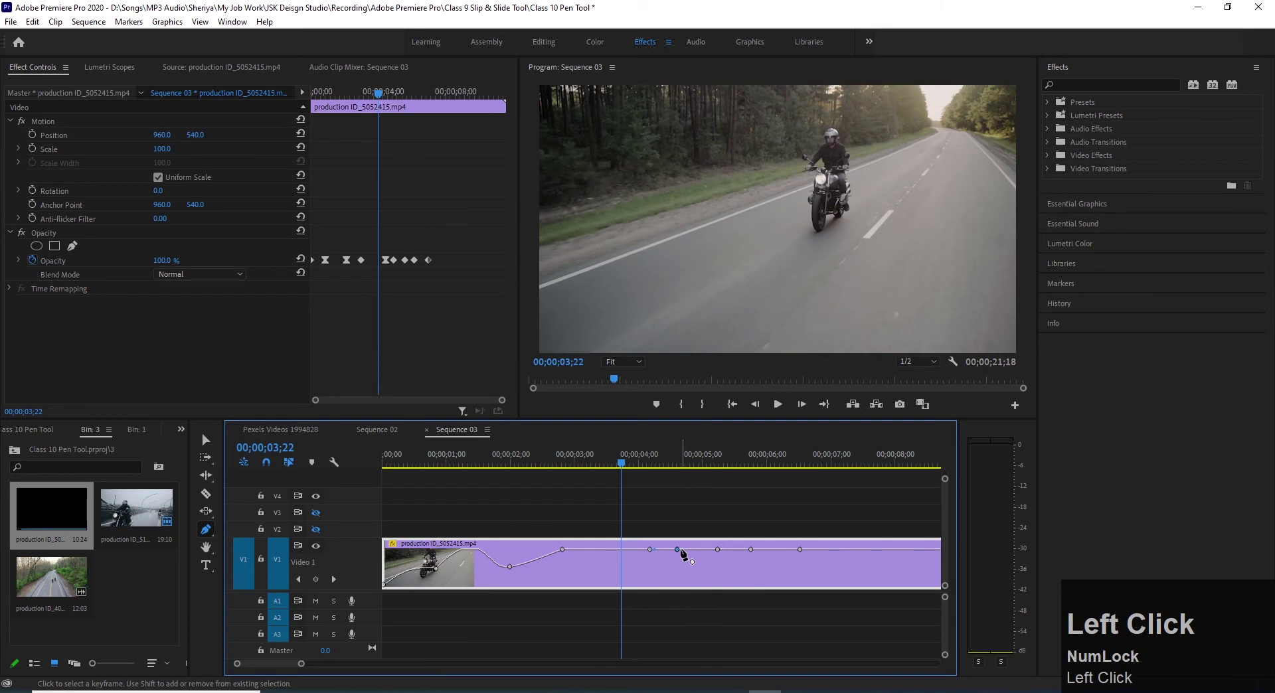
{"action": "left_click", "coordinate": [662, 551]}
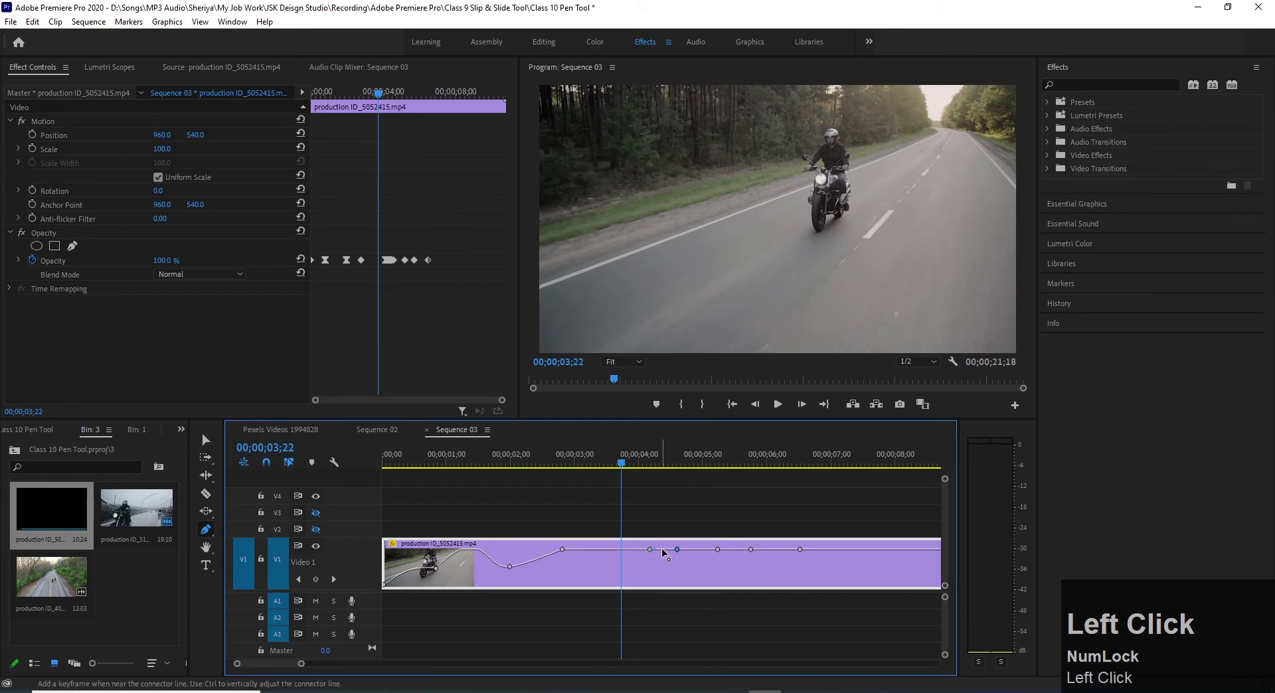
{"action": "right_click", "coordinate": [664, 552]}
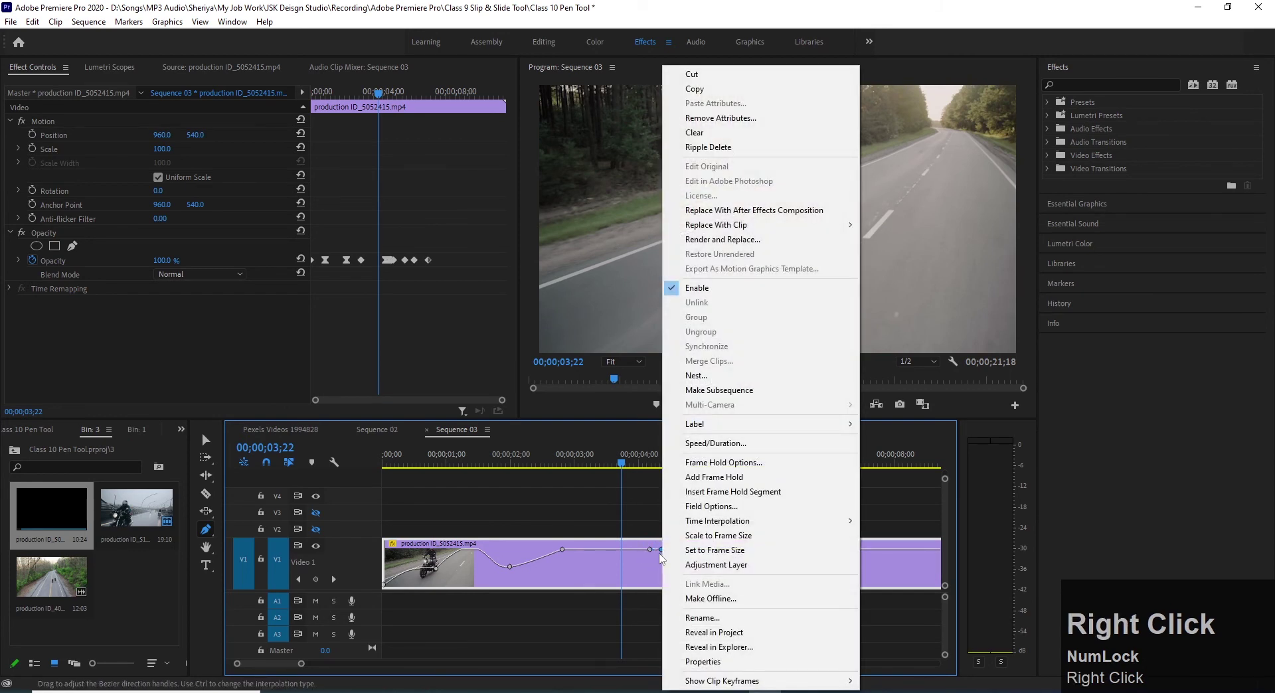
{"action": "left_click", "coordinate": [661, 552]}
{"action": "right_click", "coordinate": [661, 551]}
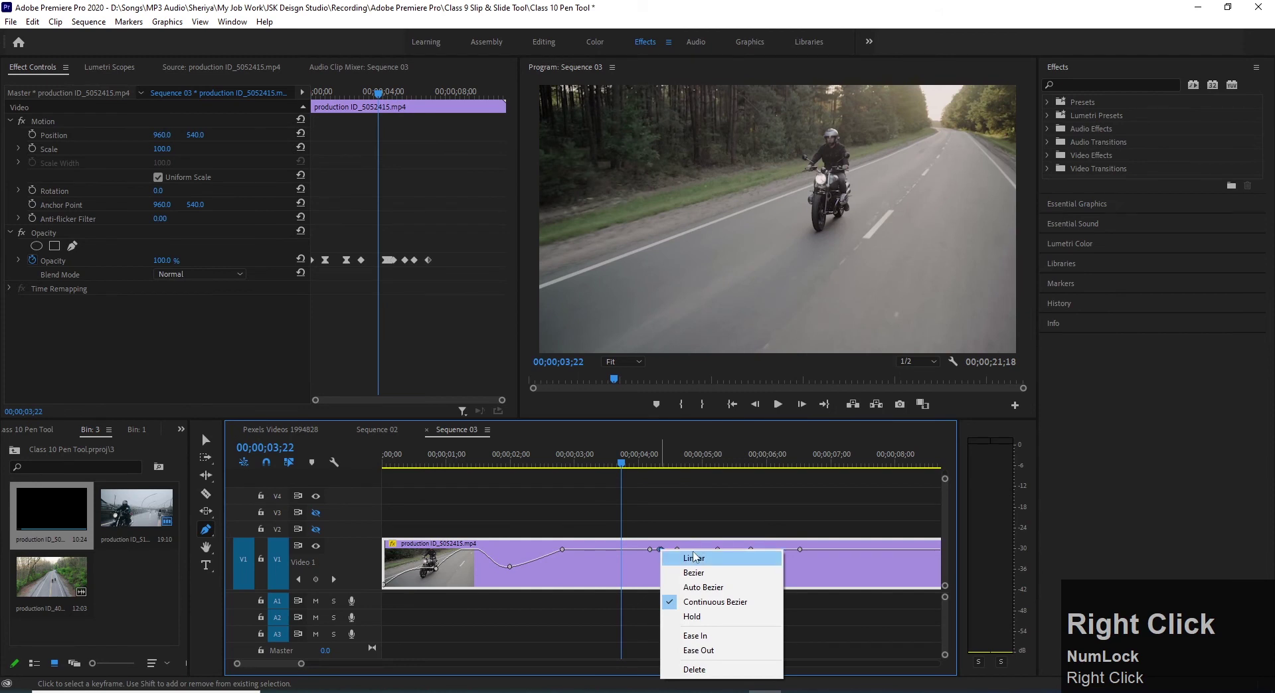
{"action": "key", "text": "ctrl+z"}
{"action": "left_click", "coordinate": [834, 569]}
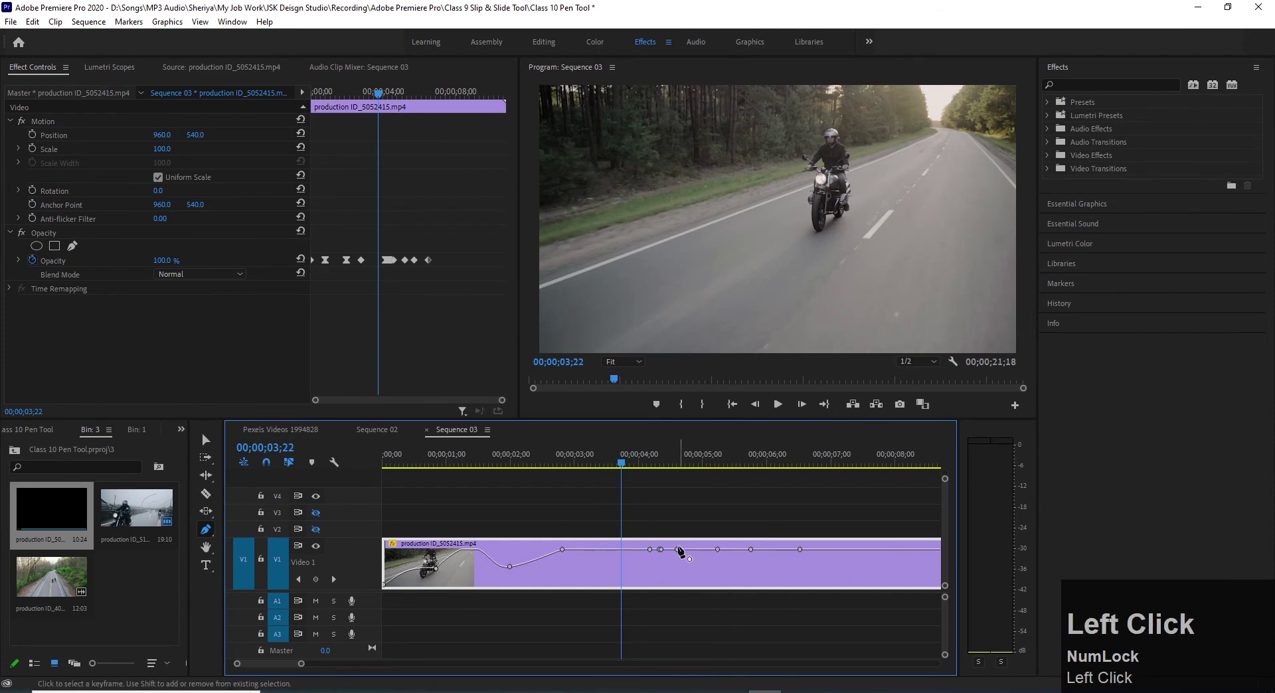
Step: Delete all the extra opacity keyframes after 00;00;04;05 on the V1 clip
{"action": "left_click_drag", "start_coordinate": [672, 542], "coordinate": [822, 561]}
{"action": "key", "text": "Delete"}
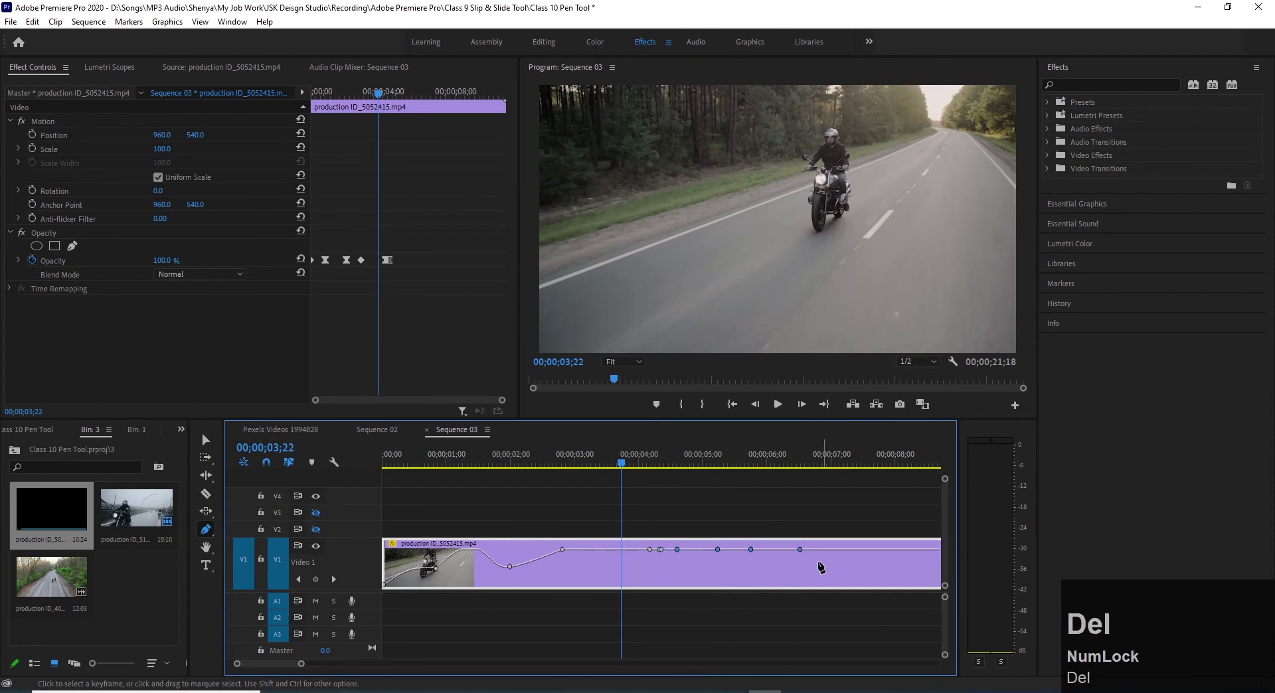
{"action": "left_click_drag", "start_coordinate": [655, 550], "coordinate": [683, 565]}
{"action": "key", "text": "ctrl+z"}
{"action": "left_click", "coordinate": [667, 550]}
{"action": "key", "text": "Delete"}
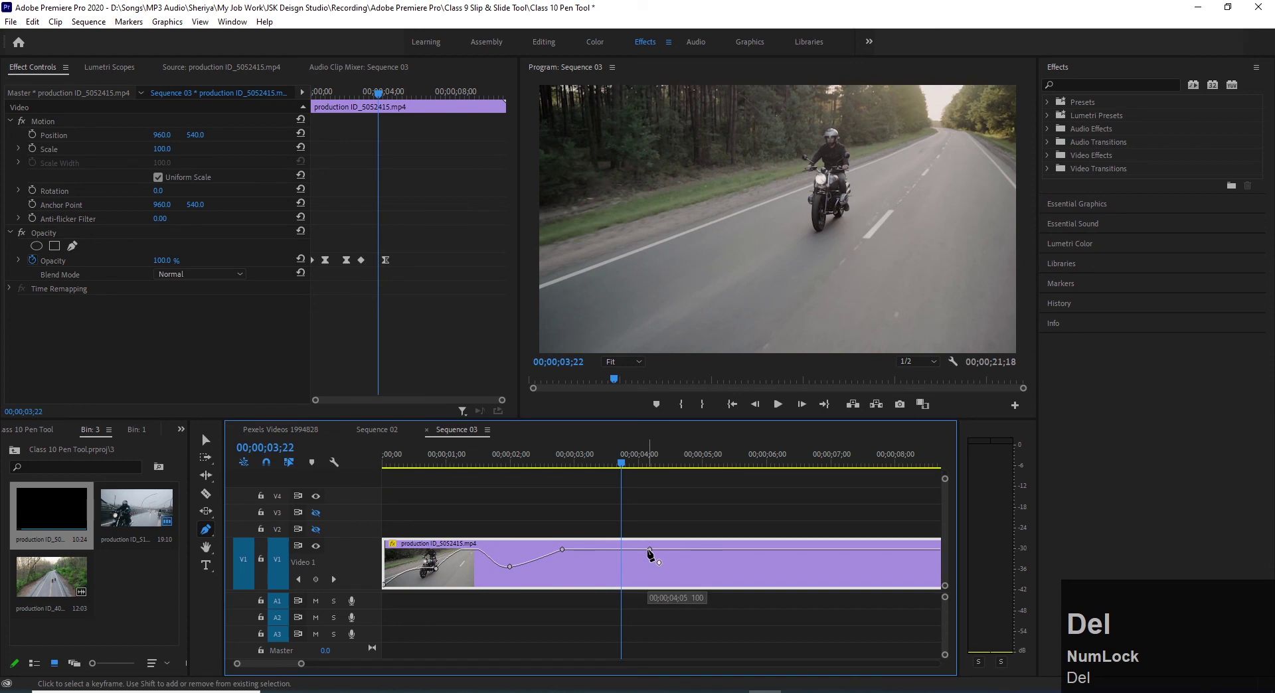
Step: Reapply Continuous Bezier interpolation to the last opacity keyframe at 00;00;04;05
{"action": "left_click", "coordinate": [650, 551]}
{"action": "right_click", "coordinate": [651, 551]}
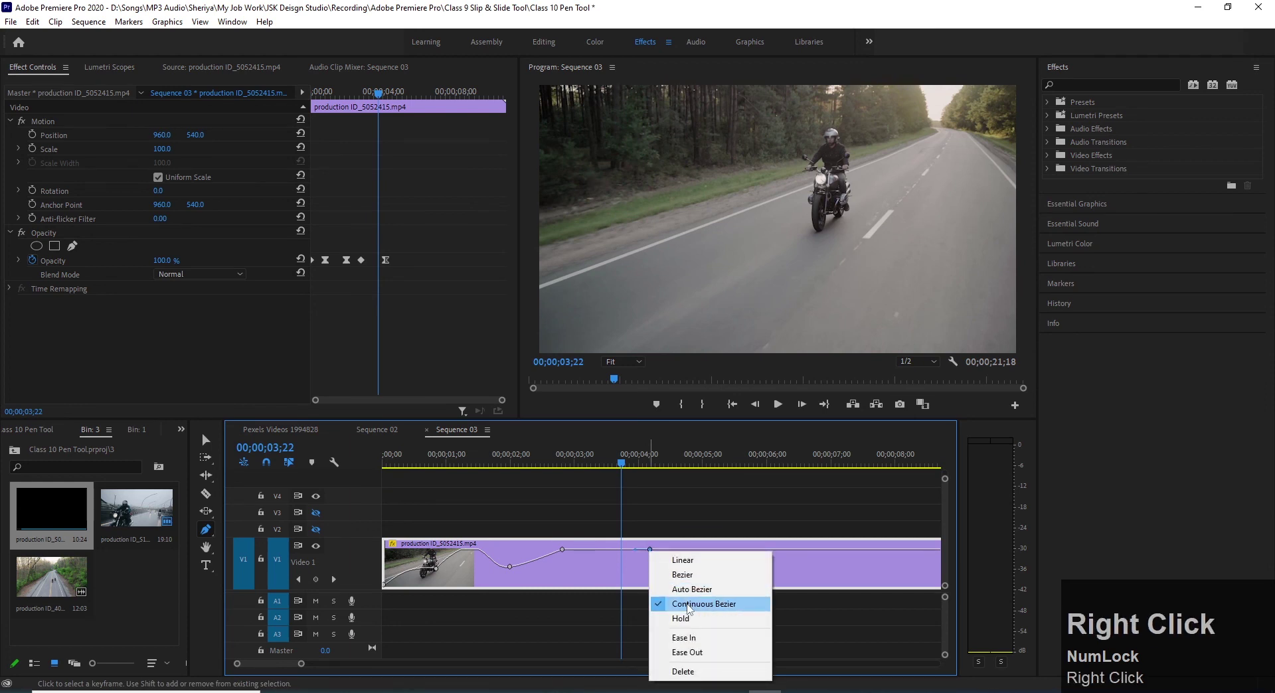
{"action": "left_click", "coordinate": [688, 605]}
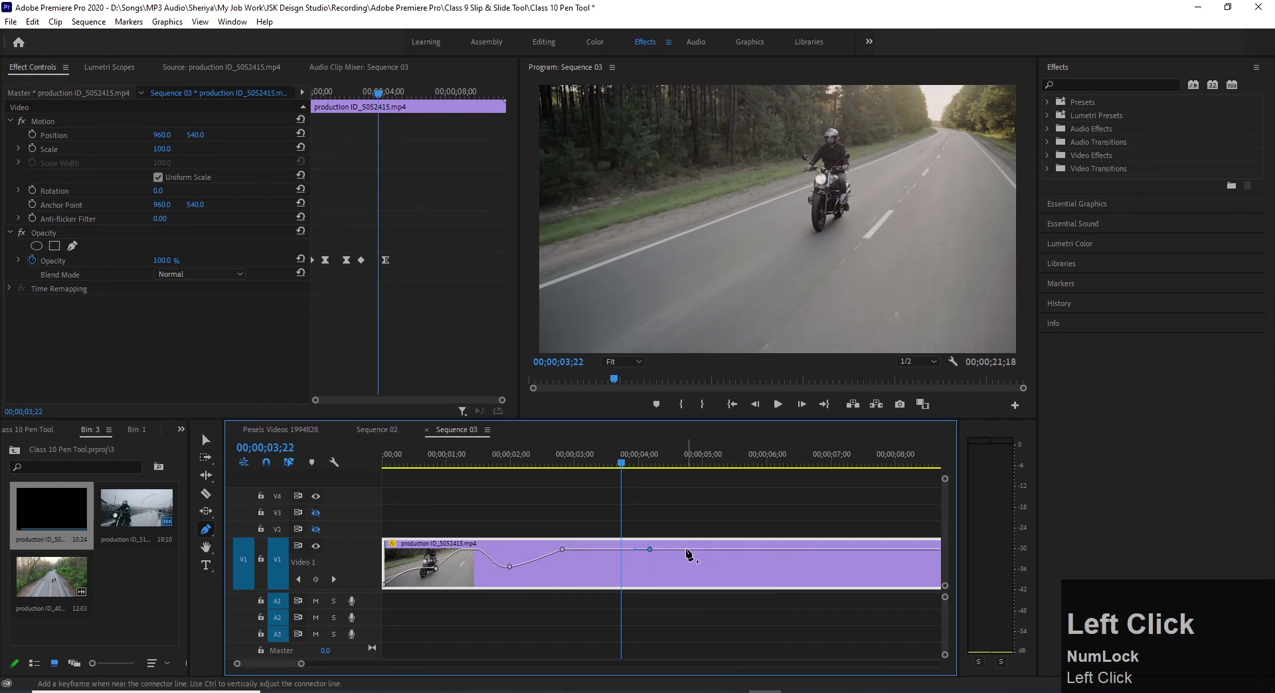
Step: Add four more opacity keyframes along the V1 clip's opacity line after the keyframe at 00;00;04;05
{"action": "left_click", "coordinate": [688, 549]}
{"action": "left_click", "coordinate": [719, 550]}
{"action": "left_click", "coordinate": [788, 550]}
{"action": "left_click", "coordinate": [751, 550]}
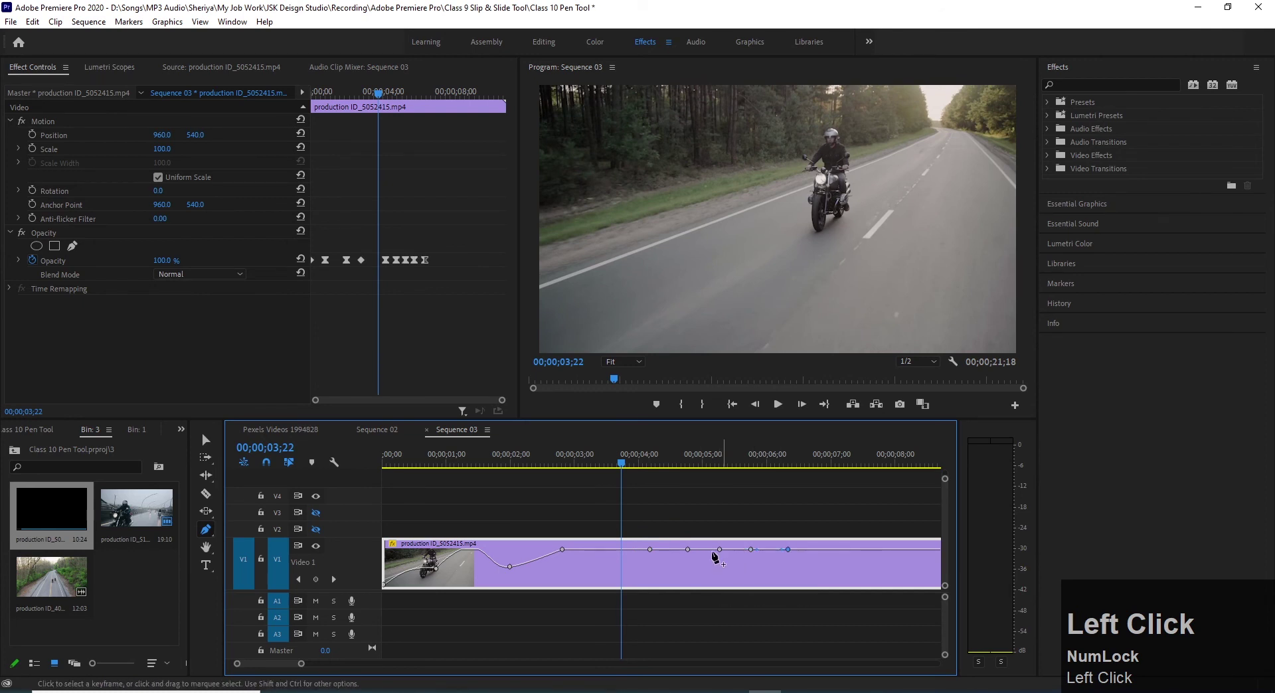
Step: Examine the interpolation options of the first two newly added opacity keyframes on the V1 clip
{"action": "right_click", "coordinate": [690, 551]}
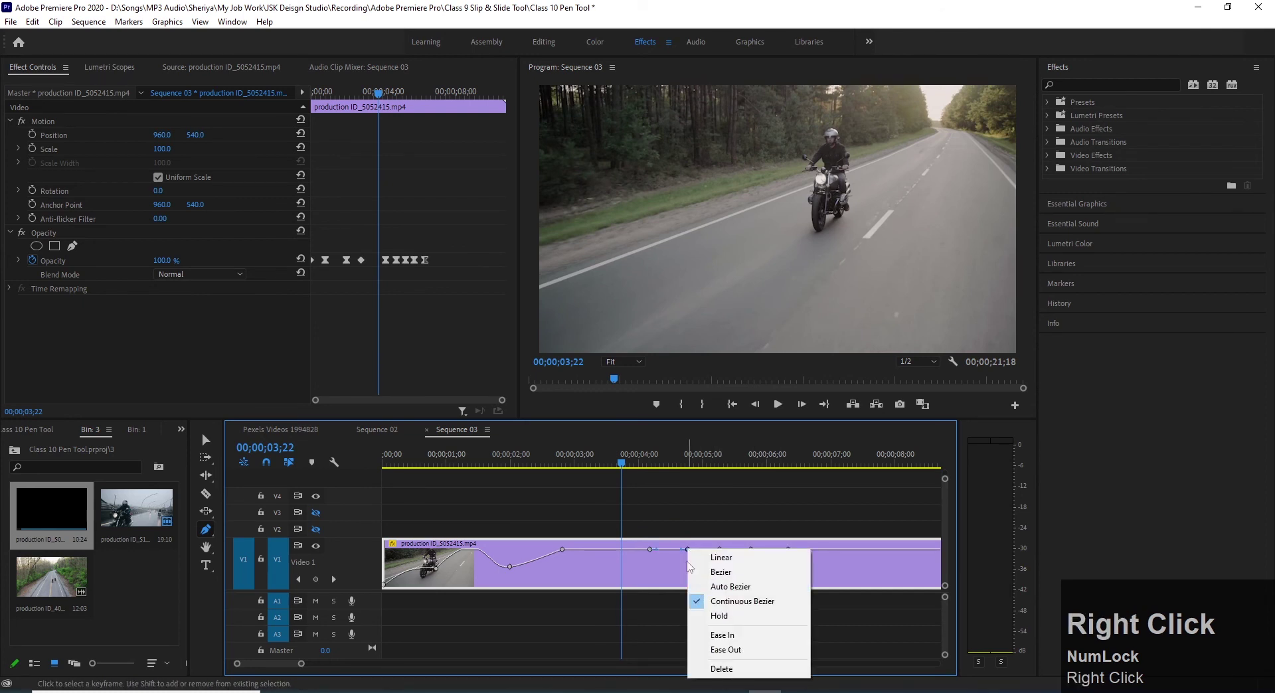
{"action": "left_click", "coordinate": [704, 573]}
{"action": "right_click", "coordinate": [720, 552]}
{"action": "left_click", "coordinate": [719, 551]}
{"action": "right_click", "coordinate": [719, 551]}
{"action": "left_click", "coordinate": [720, 552]}
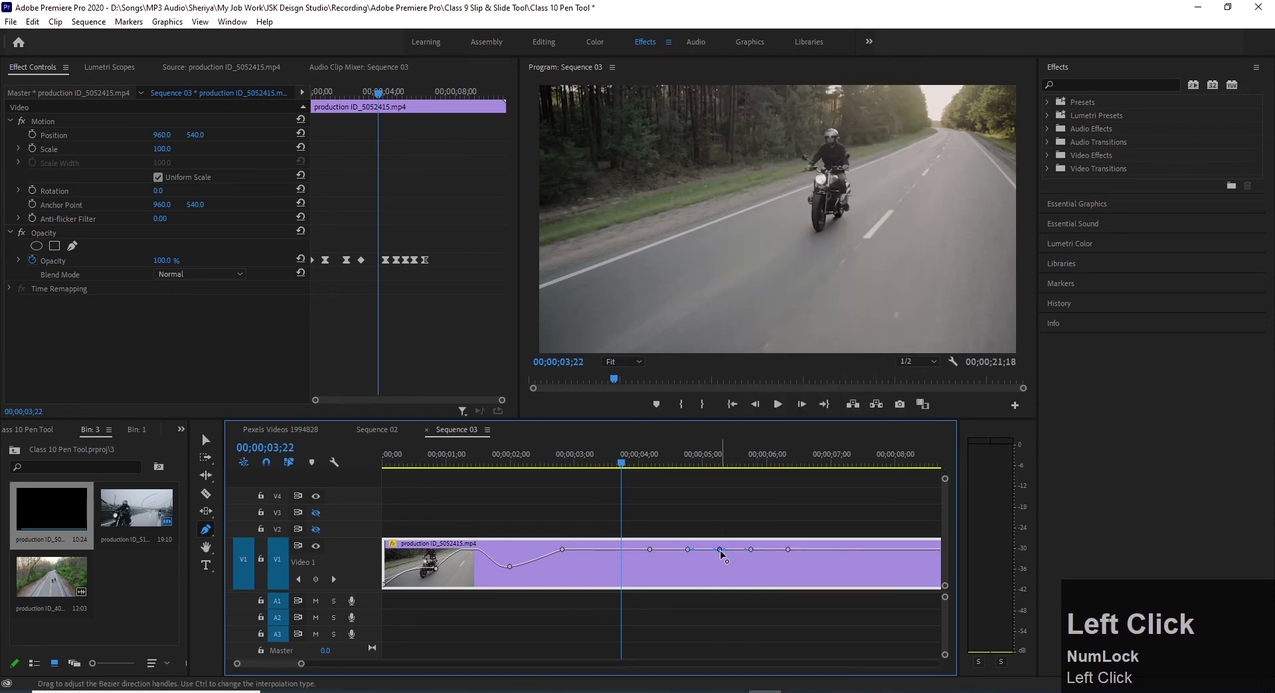
{"action": "right_click", "coordinate": [720, 551]}
{"action": "left_click", "coordinate": [721, 554]}
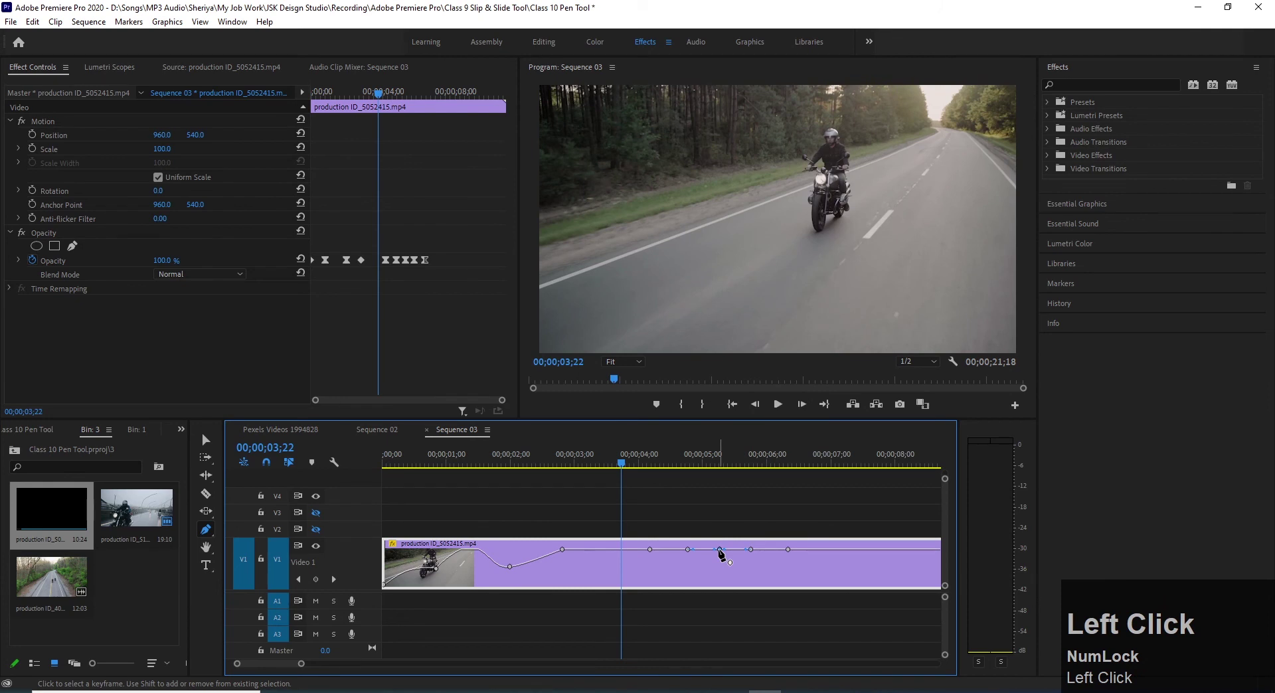
{"action": "right_click", "coordinate": [720, 551]}
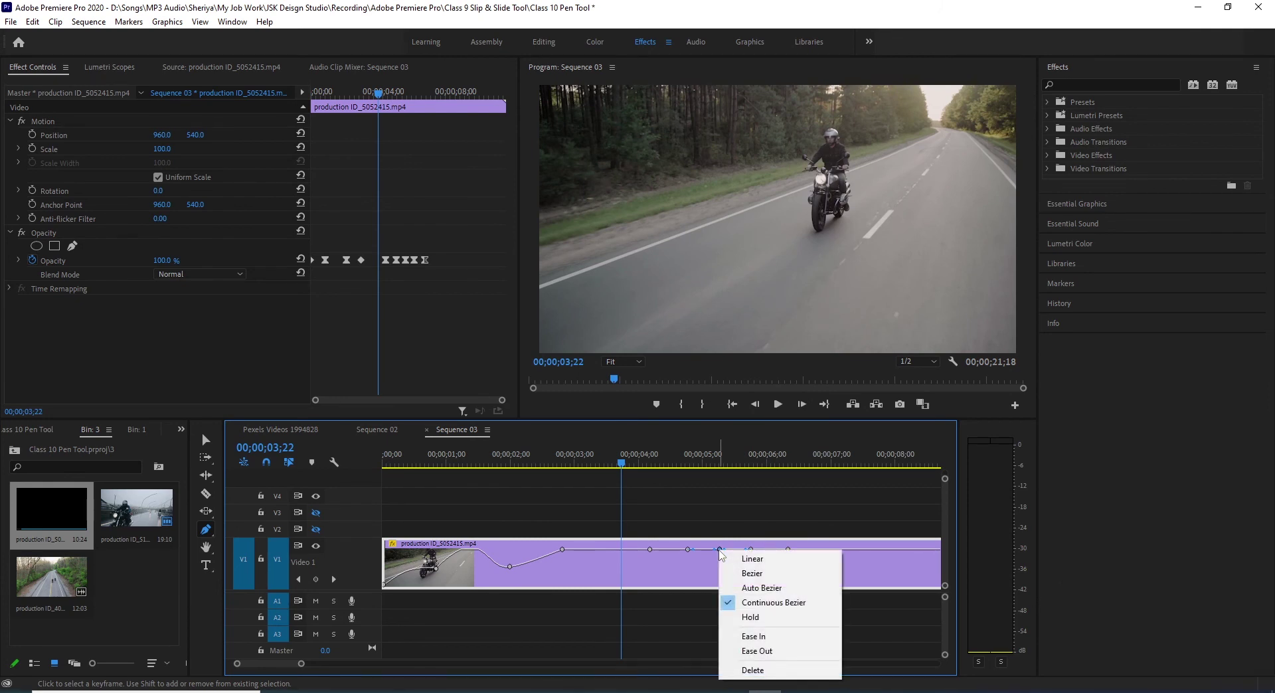
{"action": "right_click", "coordinate": [720, 570]}
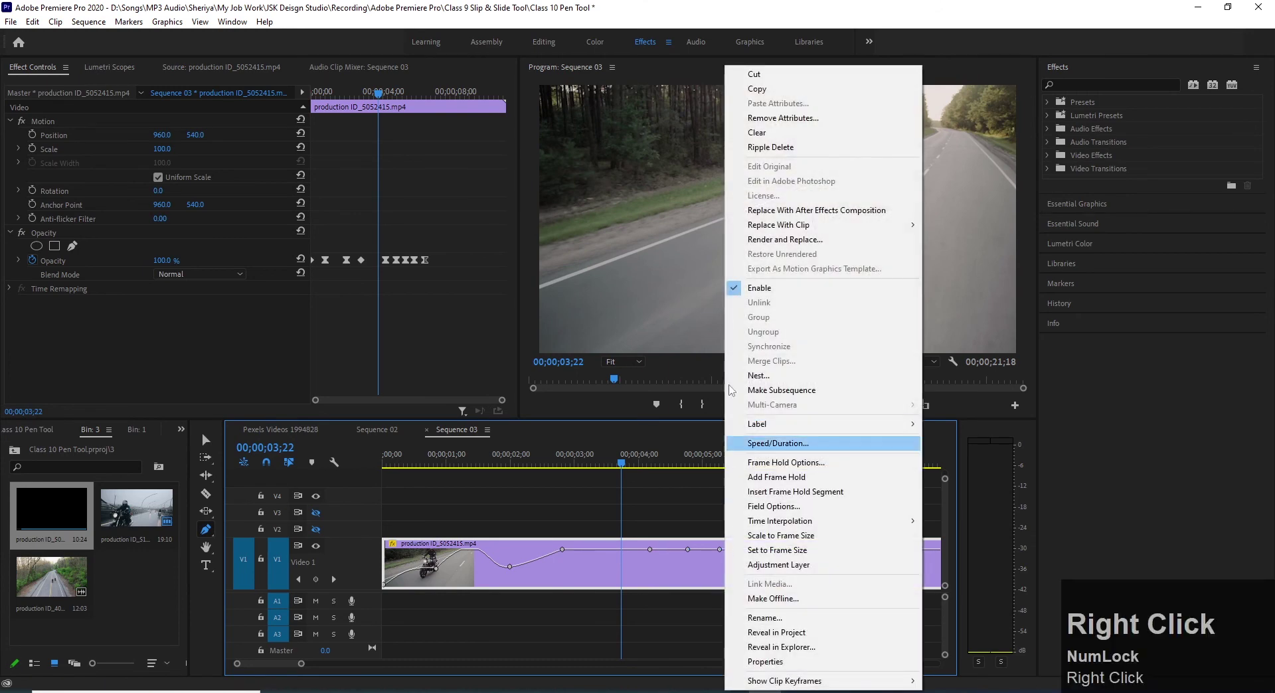
{"action": "left_click", "coordinate": [720, 555]}
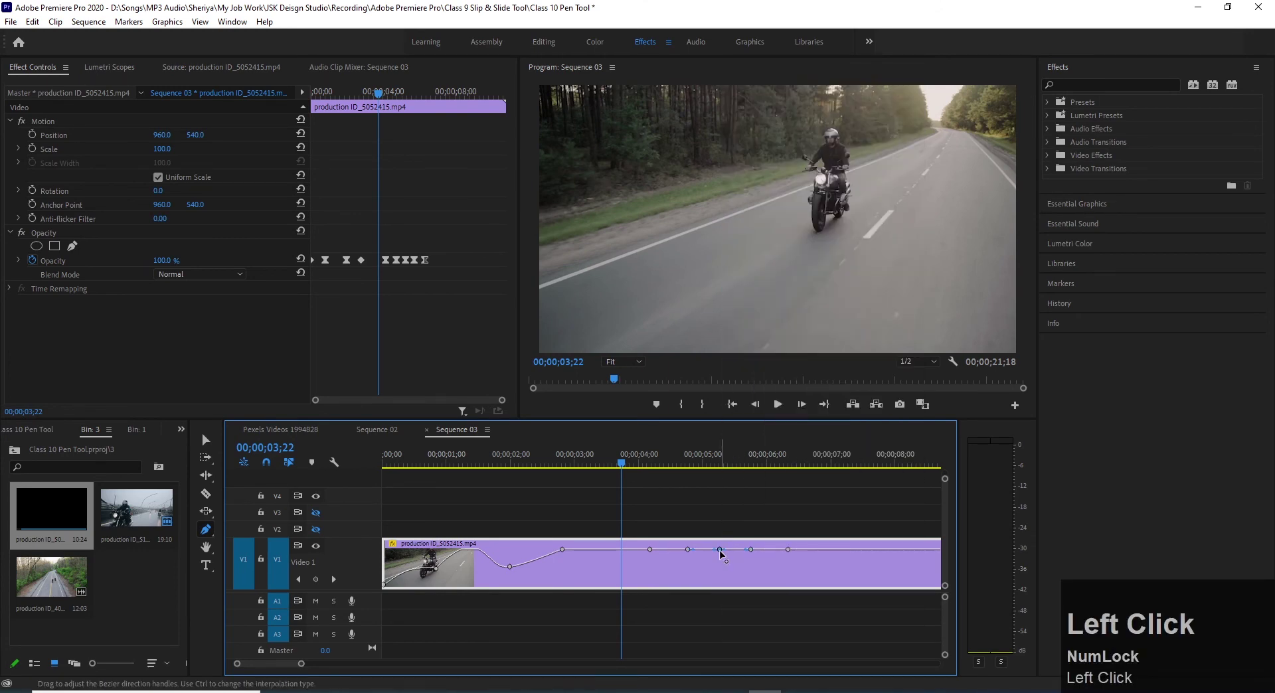
{"action": "right_click", "coordinate": [721, 554]}
{"action": "left_click", "coordinate": [720, 554]}
{"action": "right_click", "coordinate": [720, 553]}
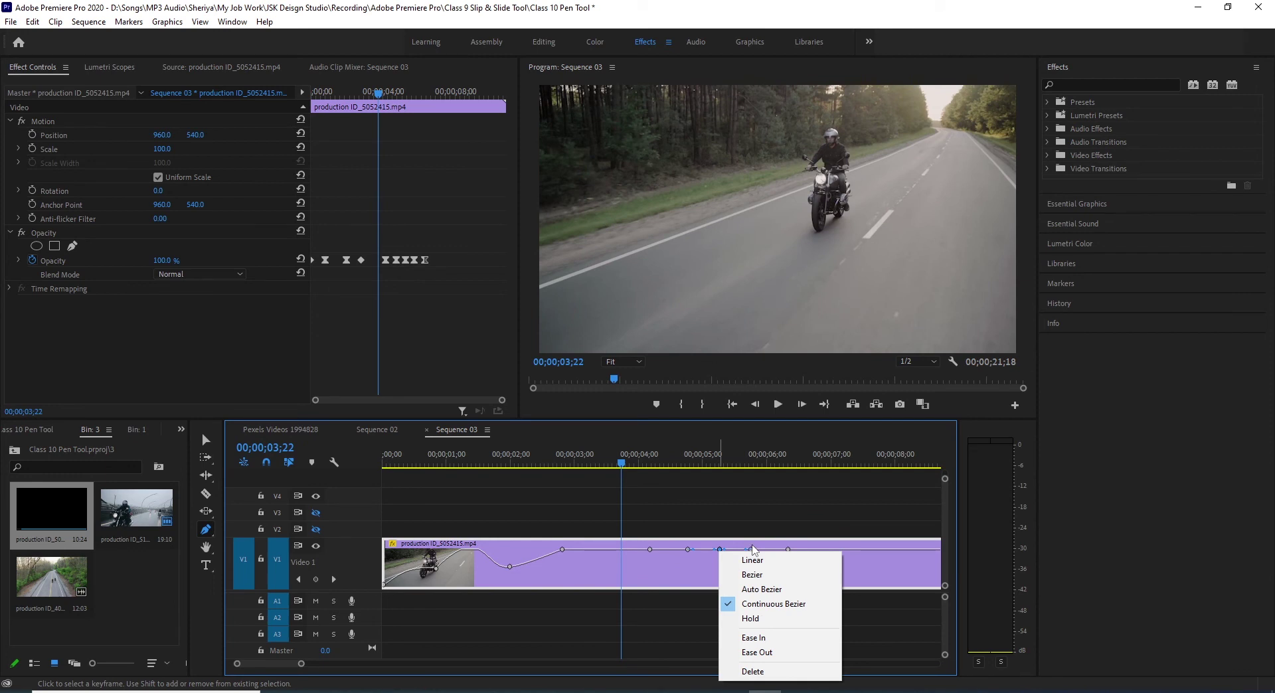
Step: Add an opacity keyframe just before the last one on the V1 clip and set the 00;00;04;05 keyframe to Linear
{"action": "left_click", "coordinate": [763, 550]}
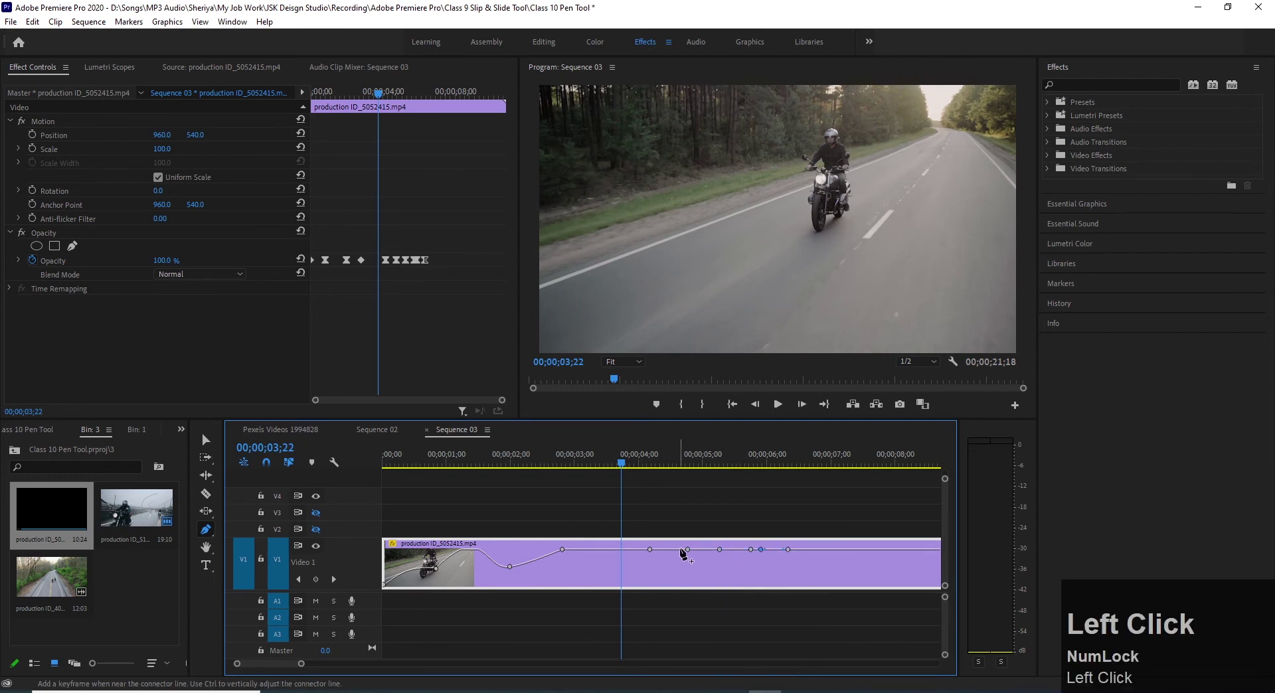
{"action": "right_click", "coordinate": [650, 551]}
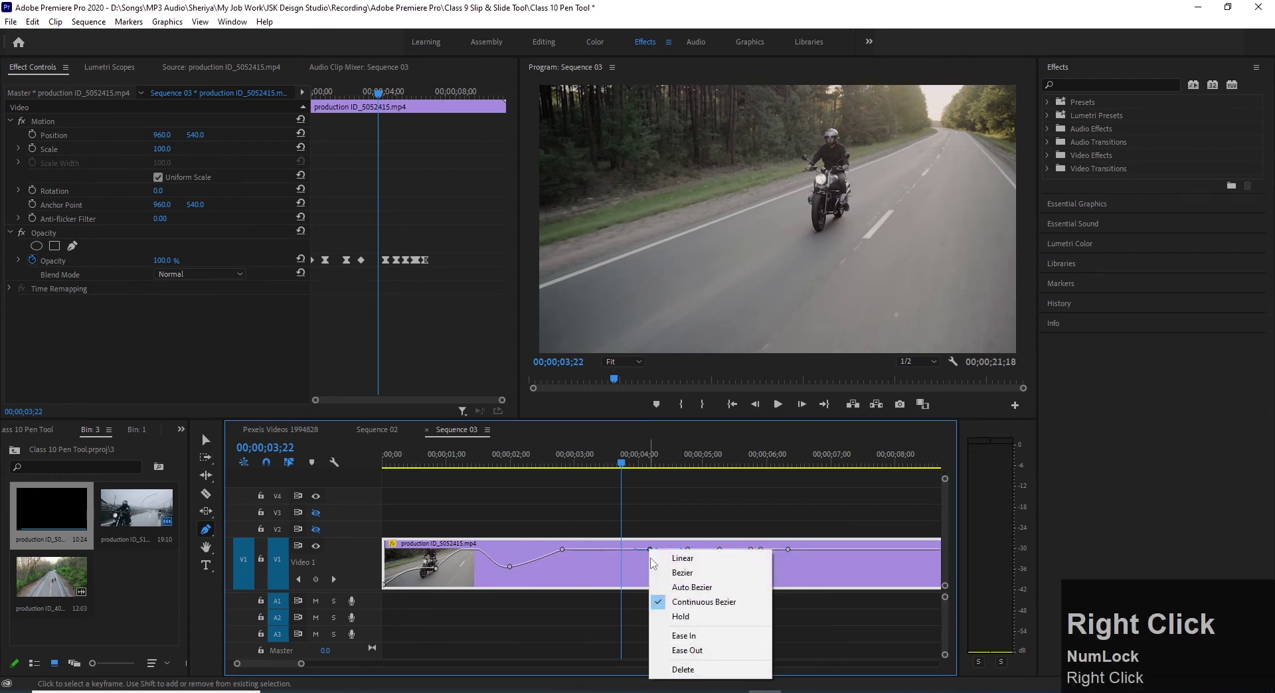
{"action": "left_click", "coordinate": [674, 560]}
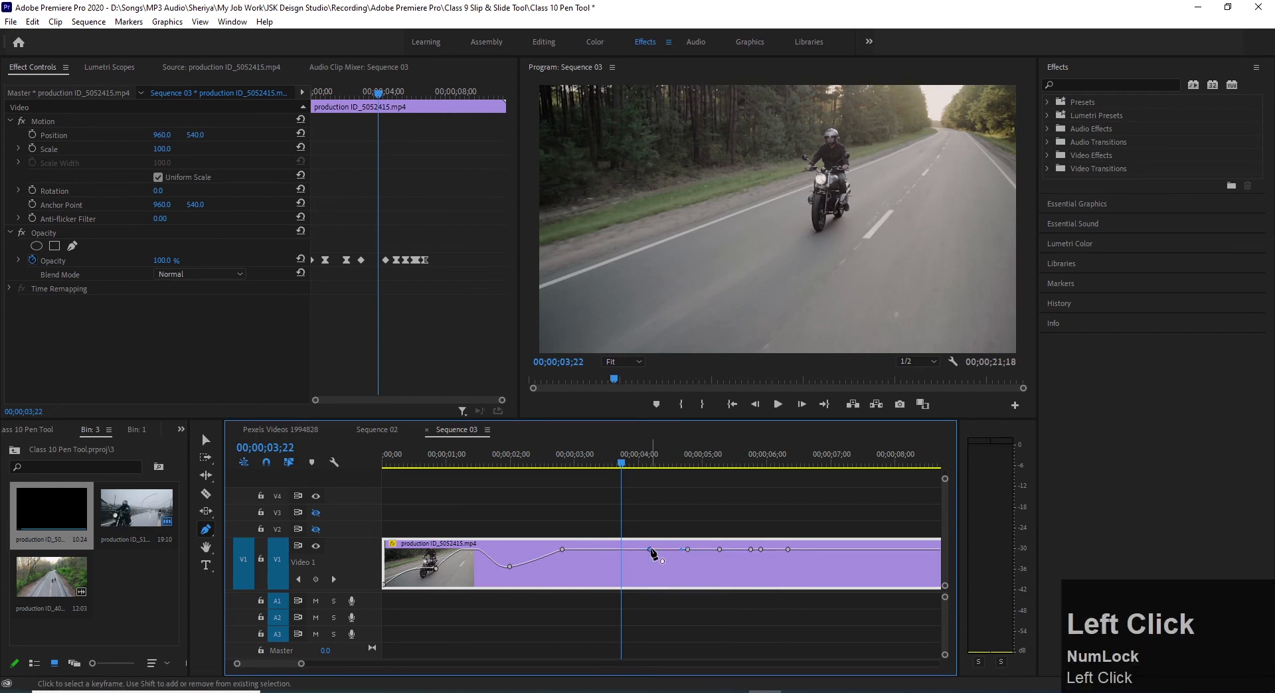
{"action": "right_click", "coordinate": [650, 551]}
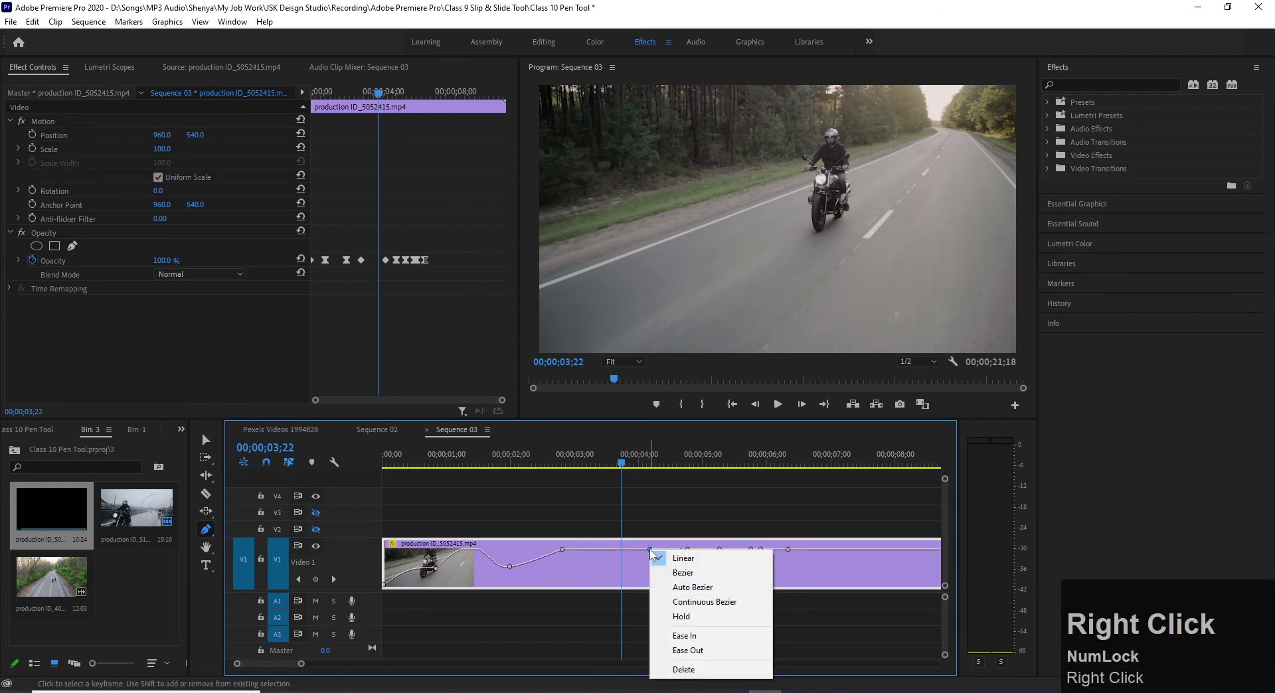
{"action": "left_click", "coordinate": [650, 552]}
{"action": "right_click", "coordinate": [688, 550]}
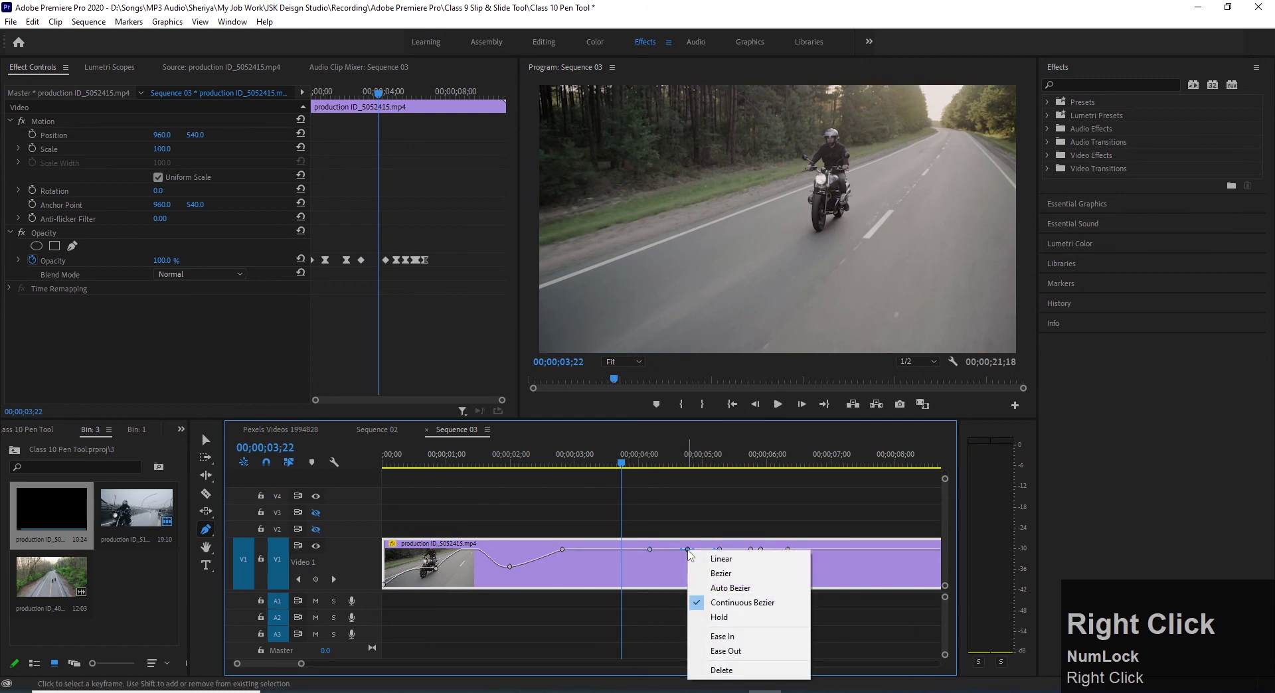
{"action": "left_click", "coordinate": [722, 550]}
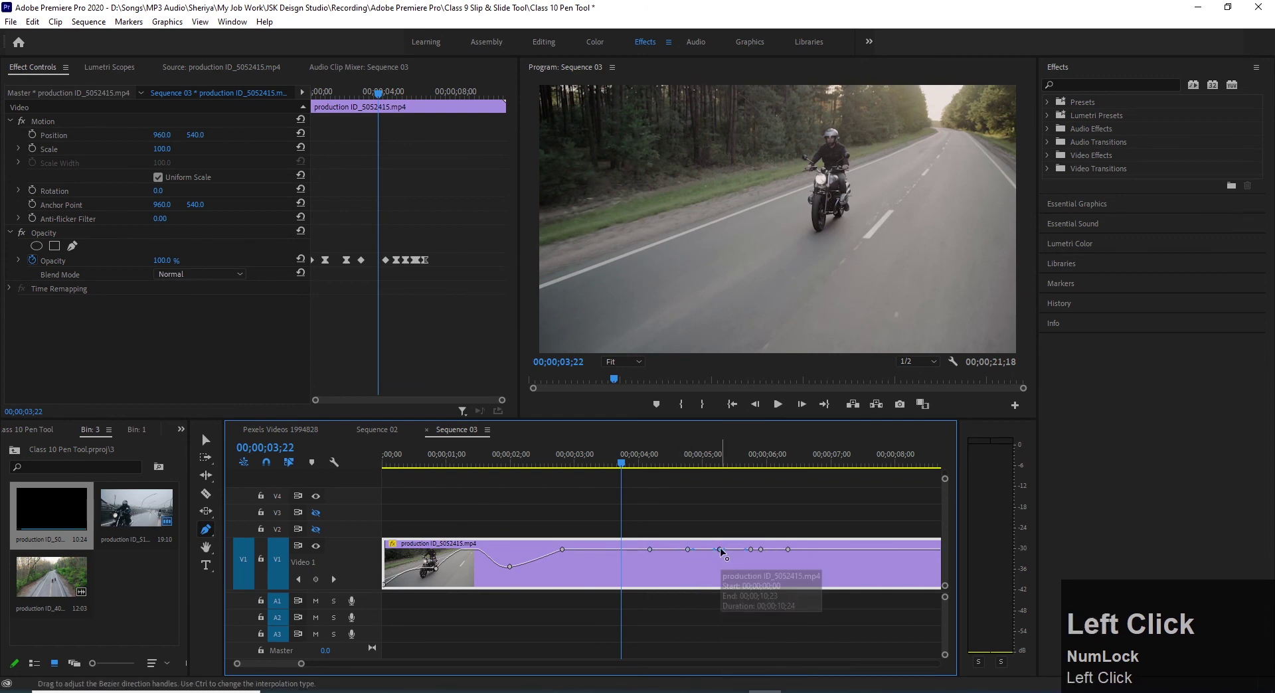
{"action": "right_click", "coordinate": [722, 551]}
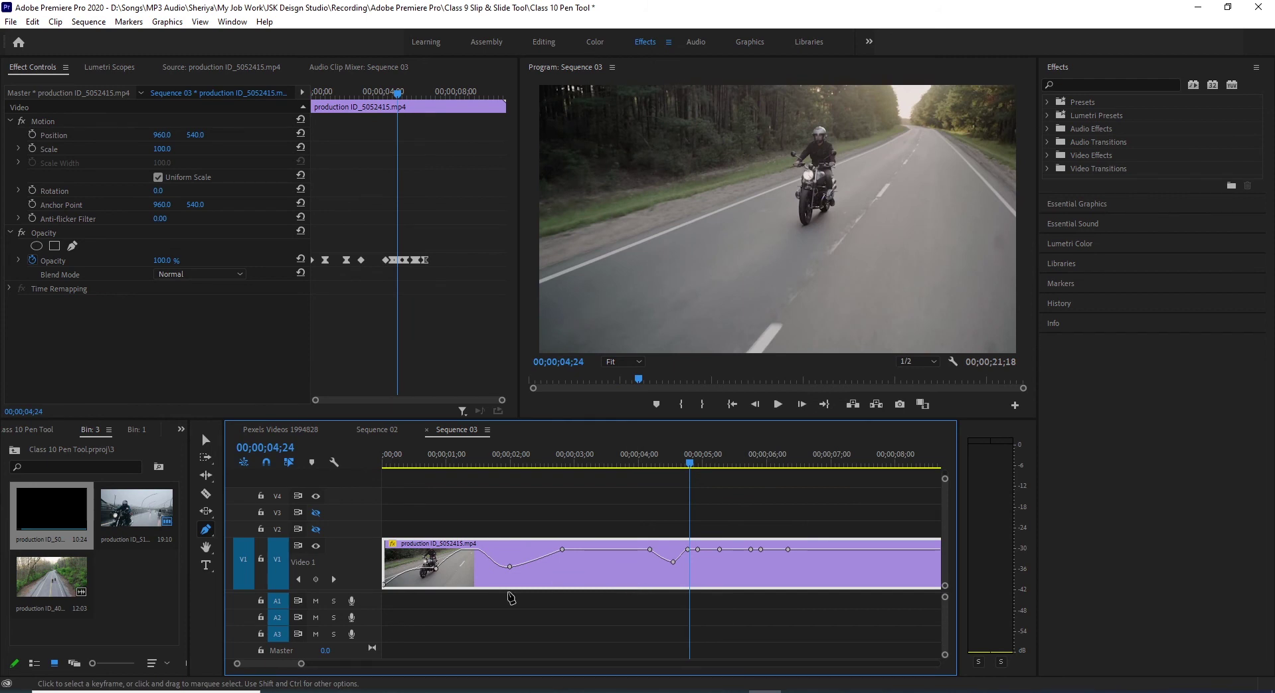
Step: Move the production ID_5198907.mp4 clip onto V2, overlapping the first clip's end by about one second, and enlarge the V2 track
{"action": "left_click", "coordinate": [455, 618]}
{"action": "scroll", "coordinate": [587, 602], "scroll_direction": "down", "scroll_amount": 3}
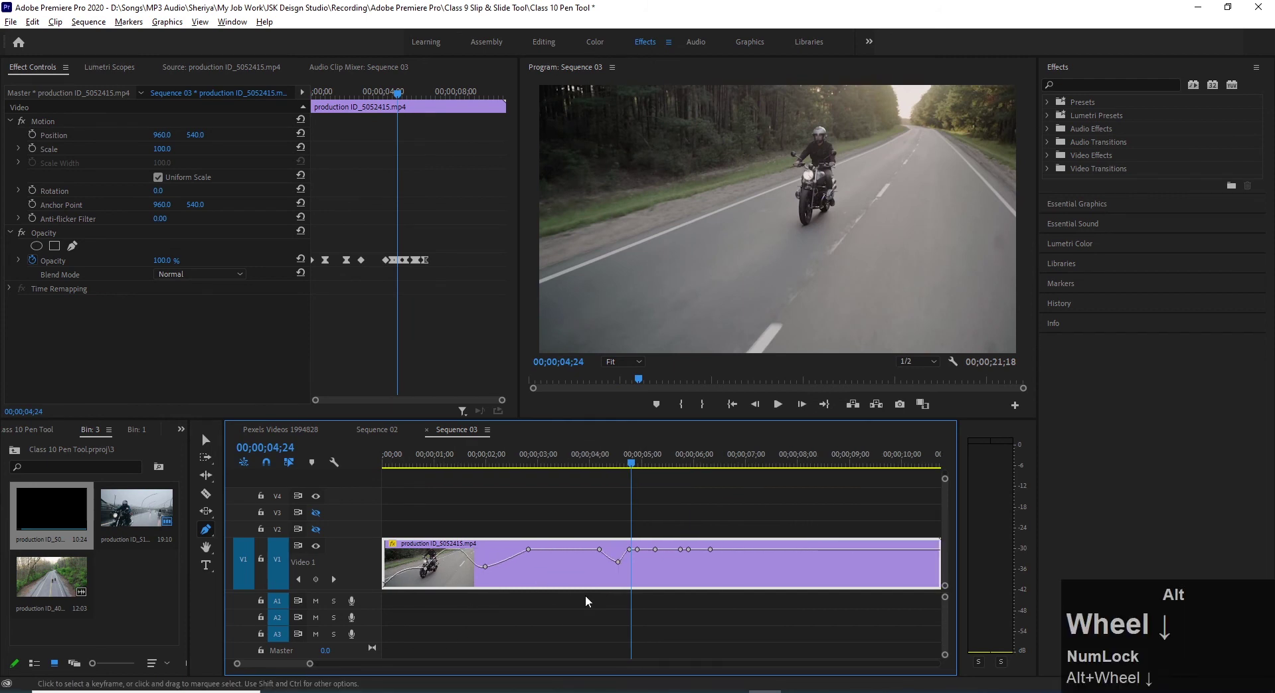
{"action": "scroll", "coordinate": [587, 601], "scroll_direction": "down", "scroll_amount": 1}
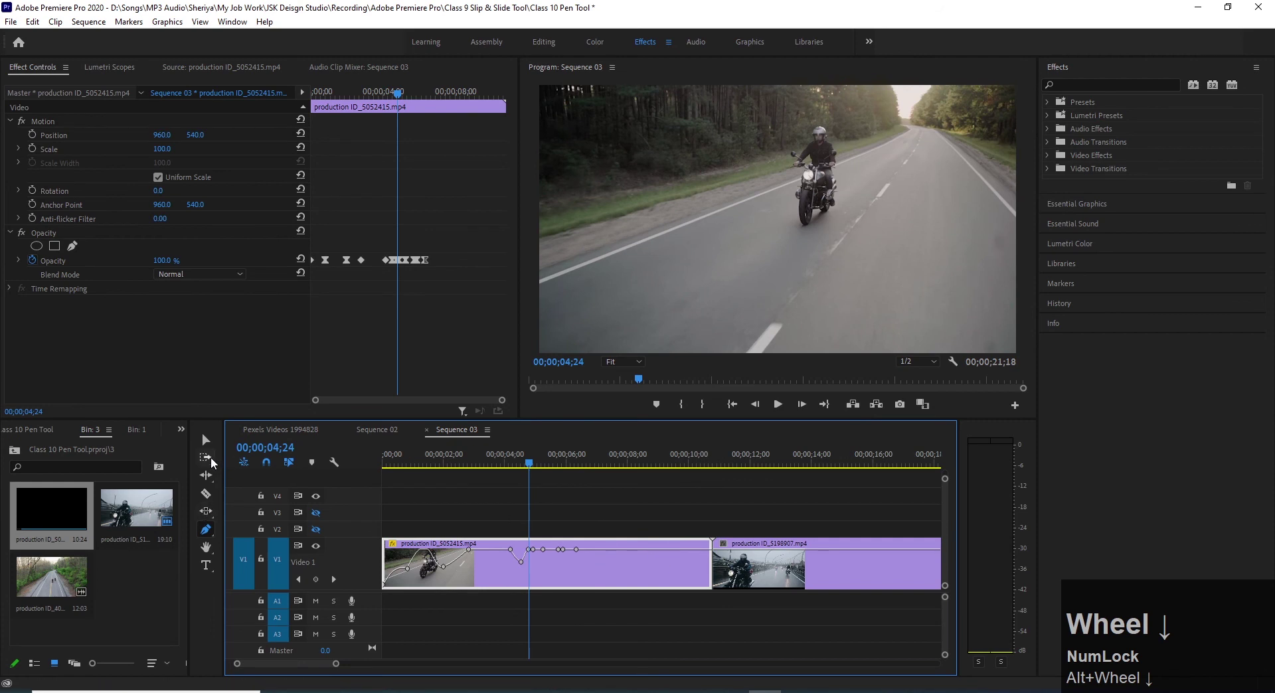
{"action": "left_click", "coordinate": [206, 440]}
{"action": "left_click", "coordinate": [658, 520]}
{"action": "left_click", "coordinate": [770, 570]}
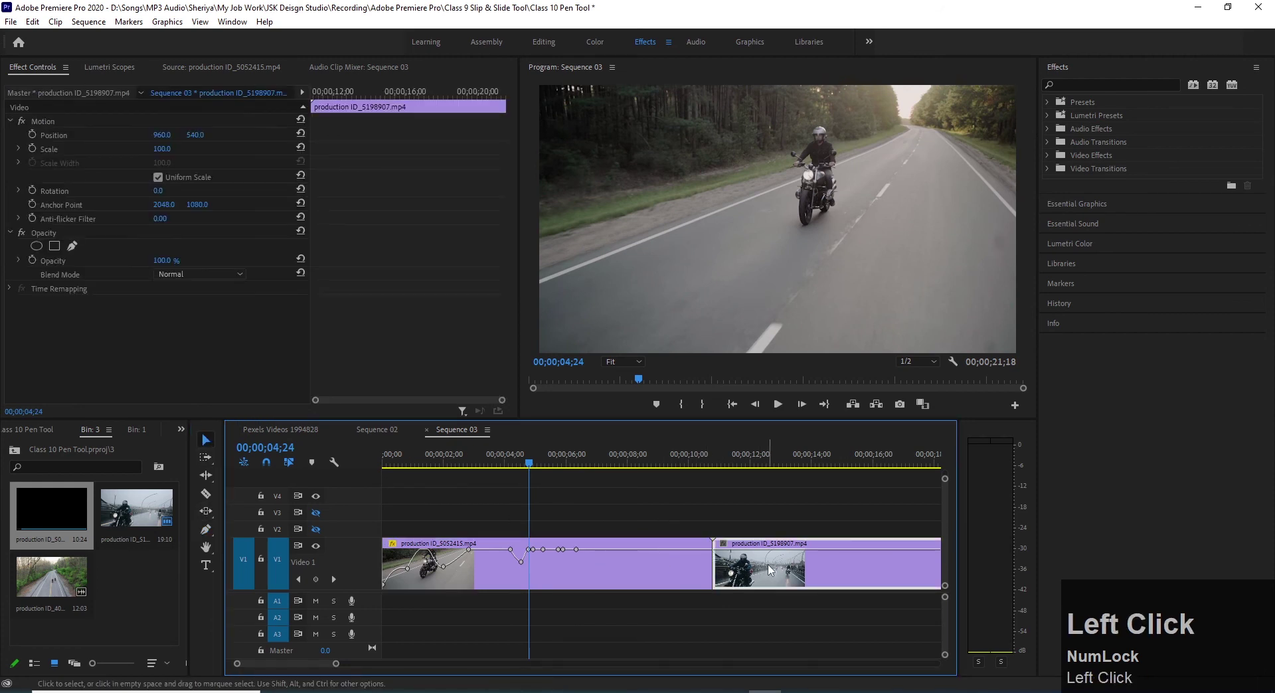
{"action": "left_click_drag", "start_coordinate": [770, 570], "coordinate": [718, 534]}
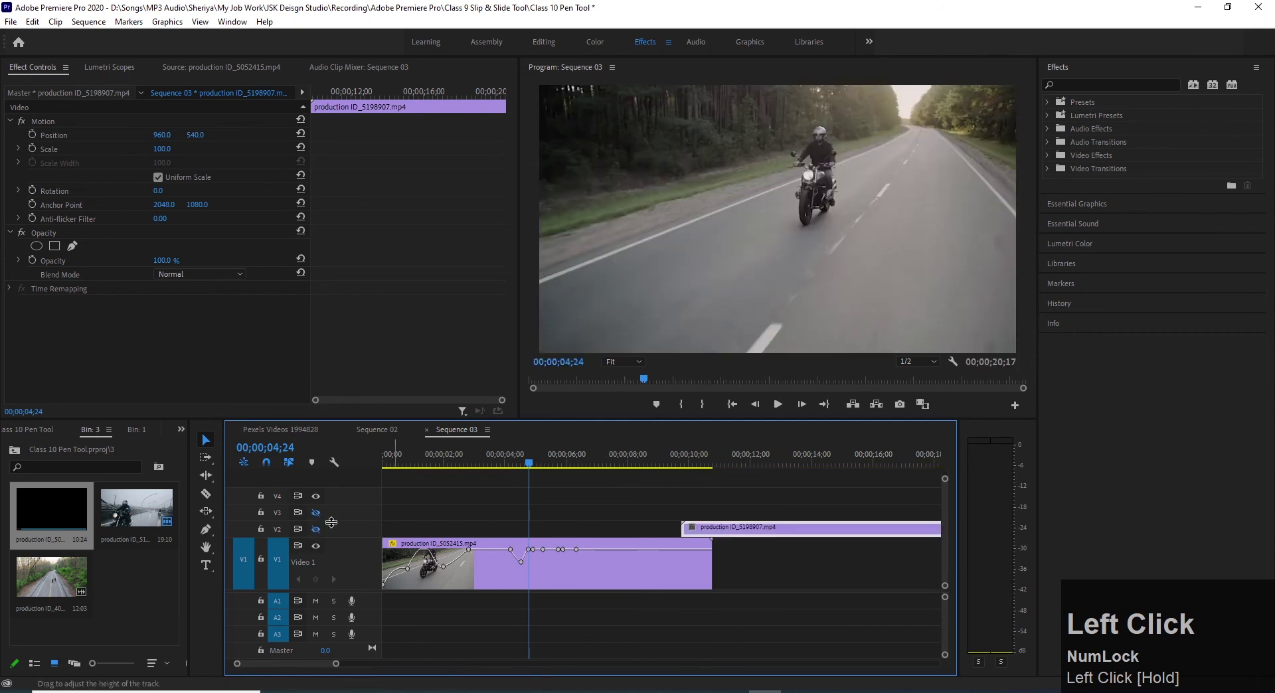
{"action": "left_click_drag", "start_coordinate": [331, 523], "coordinate": [332, 486]}
{"action": "scroll", "coordinate": [589, 519], "scroll_direction": "up", "scroll_amount": 1}
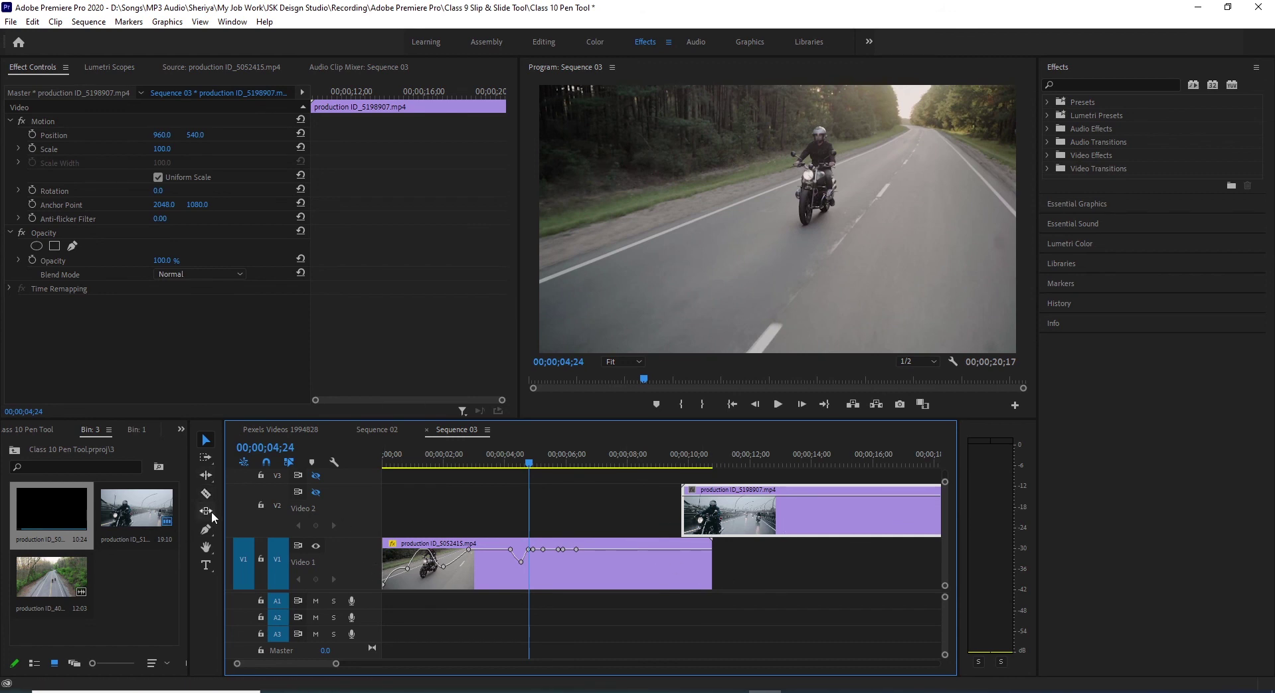
Step: Add three opacity keyframes with the Pen tool near the start of the production ID_5198907.mp4 clip on V2
{"action": "left_click", "coordinate": [207, 530]}
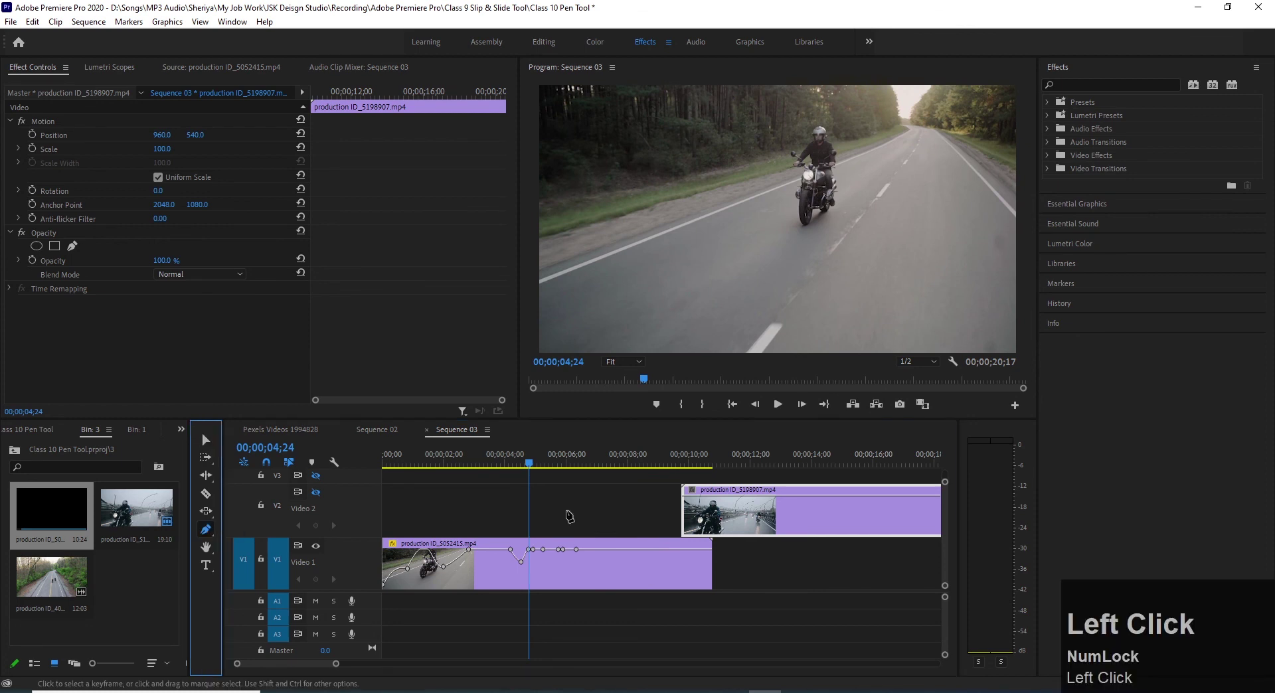
{"action": "left_click", "coordinate": [722, 496]}
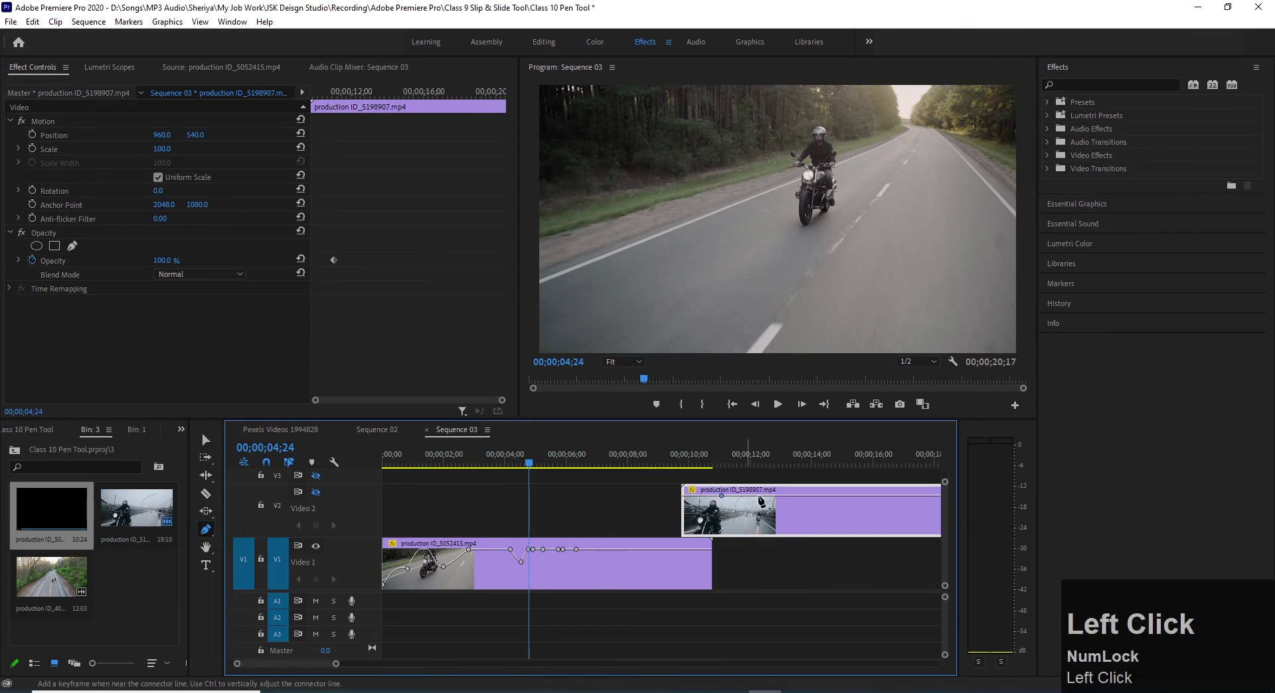
{"action": "left_click", "coordinate": [760, 496]}
{"action": "left_click", "coordinate": [806, 497]}
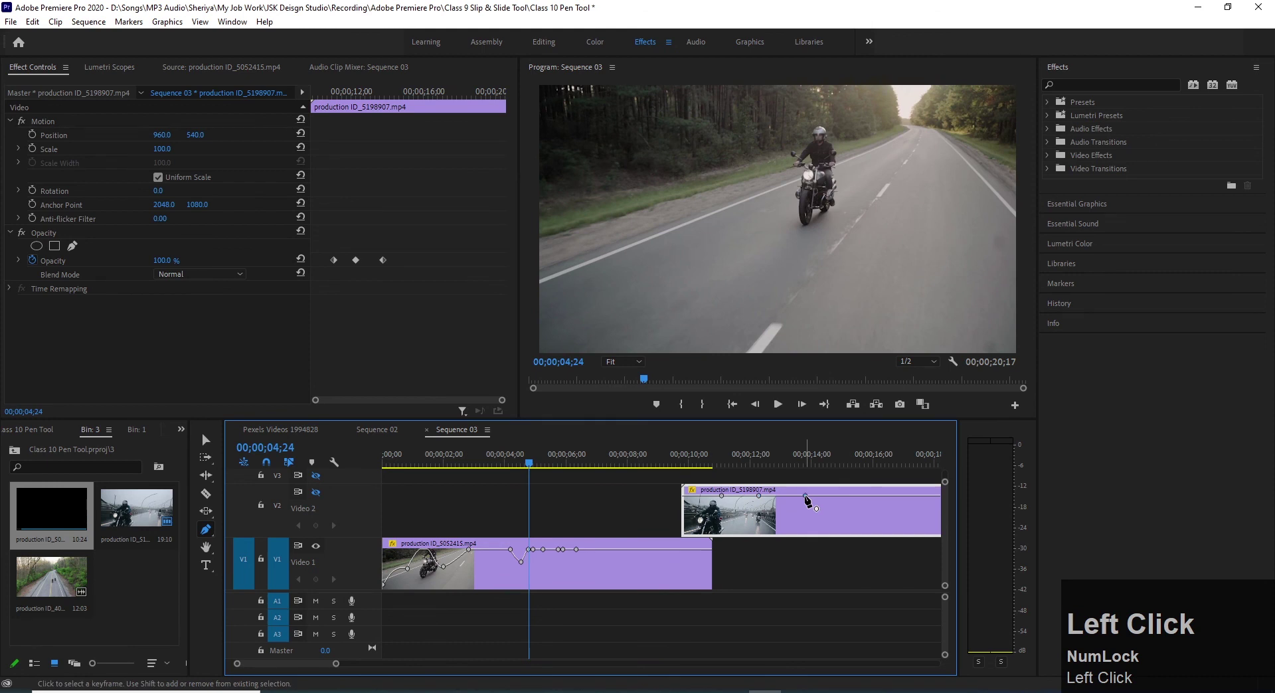
Step: Add opacity keyframes with the Pen tool at 00;00;08;26 and at the very end of the V1 clip
{"action": "left_click", "coordinate": [206, 440]}
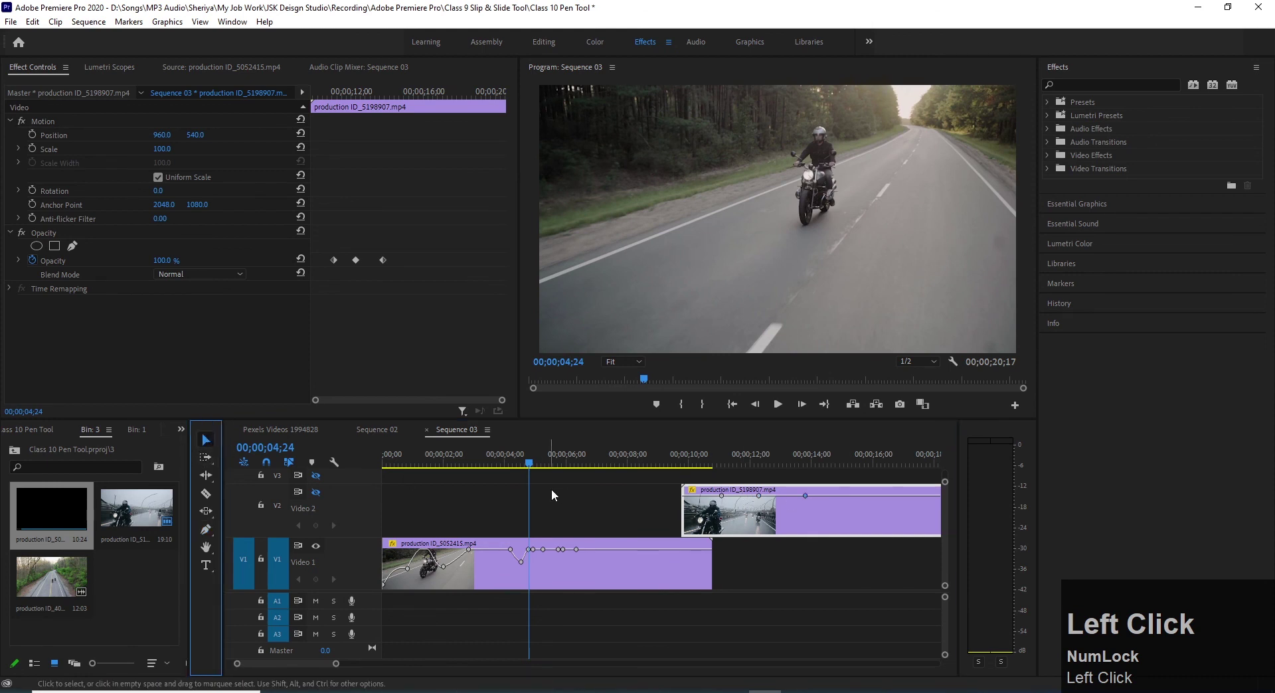
{"action": "left_click", "coordinate": [535, 551]}
{"action": "left_click", "coordinate": [206, 530]}
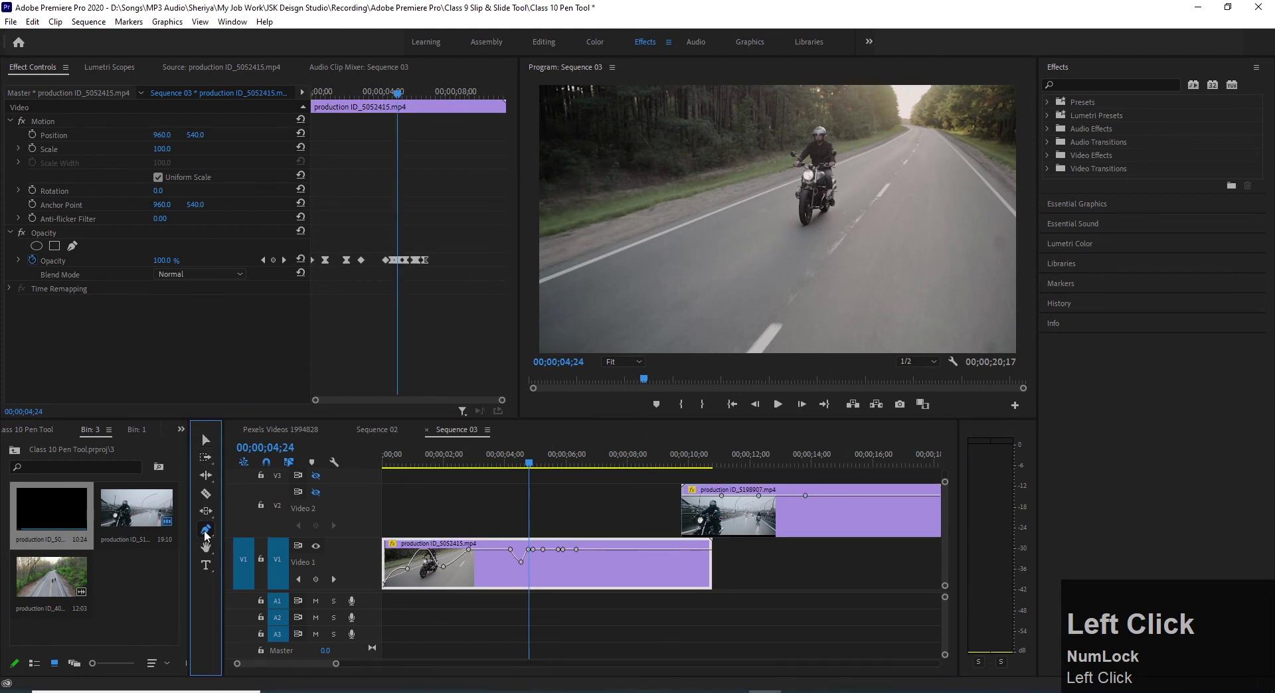
{"action": "left_click", "coordinate": [655, 550]}
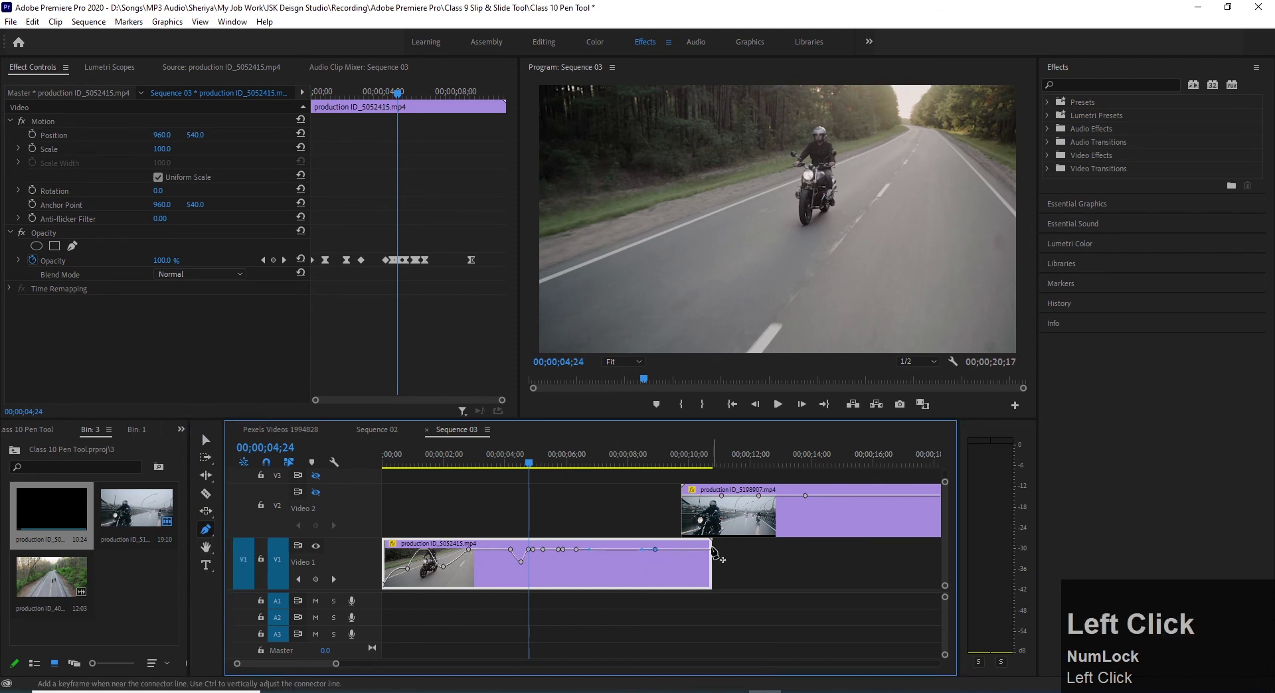
Step: Lower the opacity keyframe at the end of the V1 clip to 0 with the Selection tool for a fade-out
{"action": "key", "text": "v"}
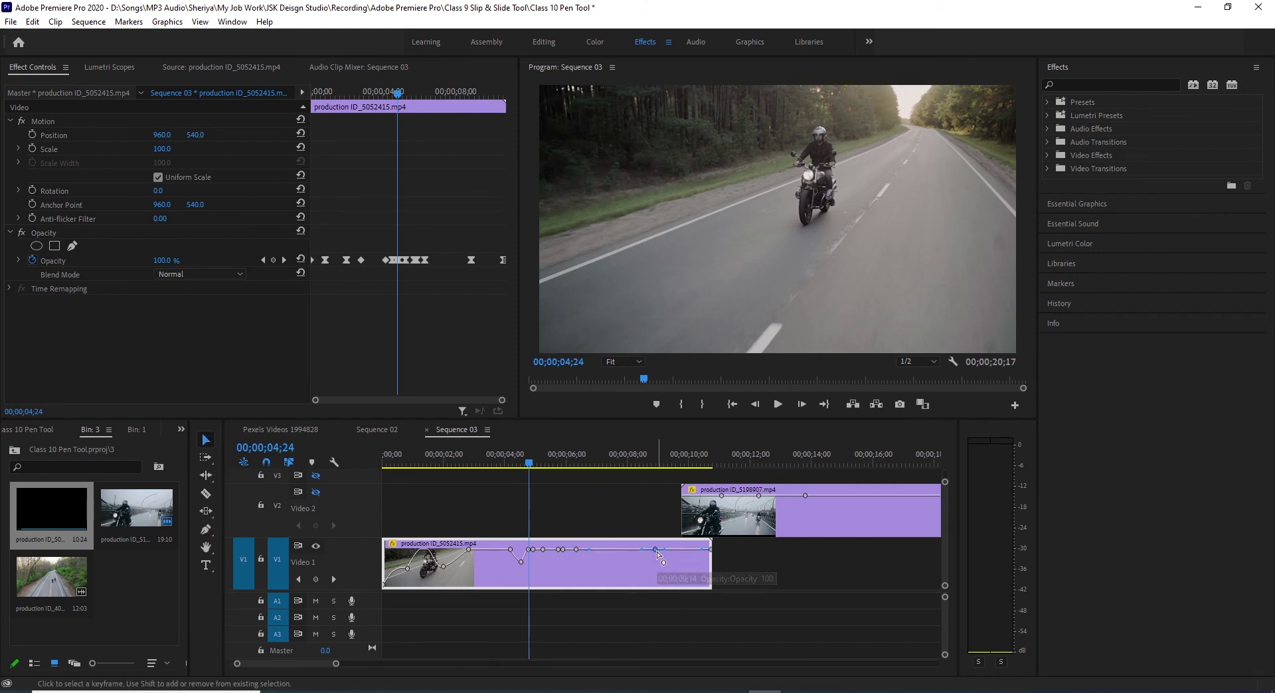
{"action": "left_click", "coordinate": [657, 551]}
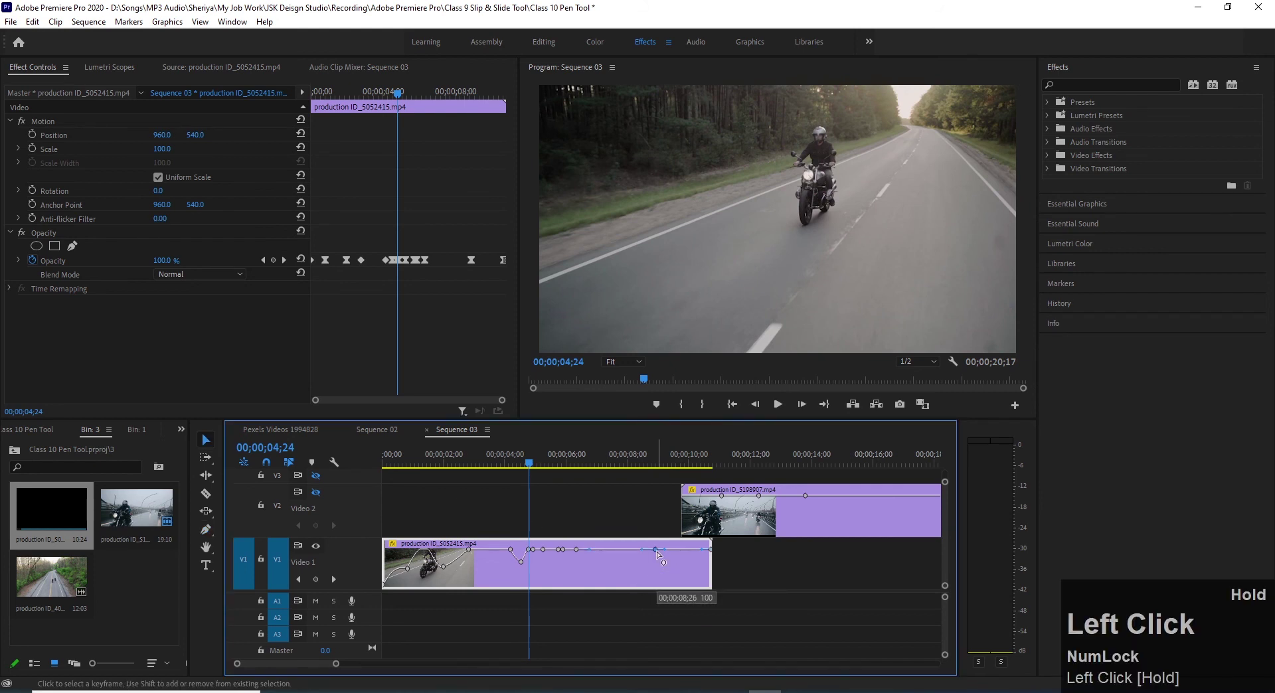
{"action": "left_click", "coordinate": [712, 551]}
{"action": "left_click_drag", "start_coordinate": [711, 551], "coordinate": [709, 587]}
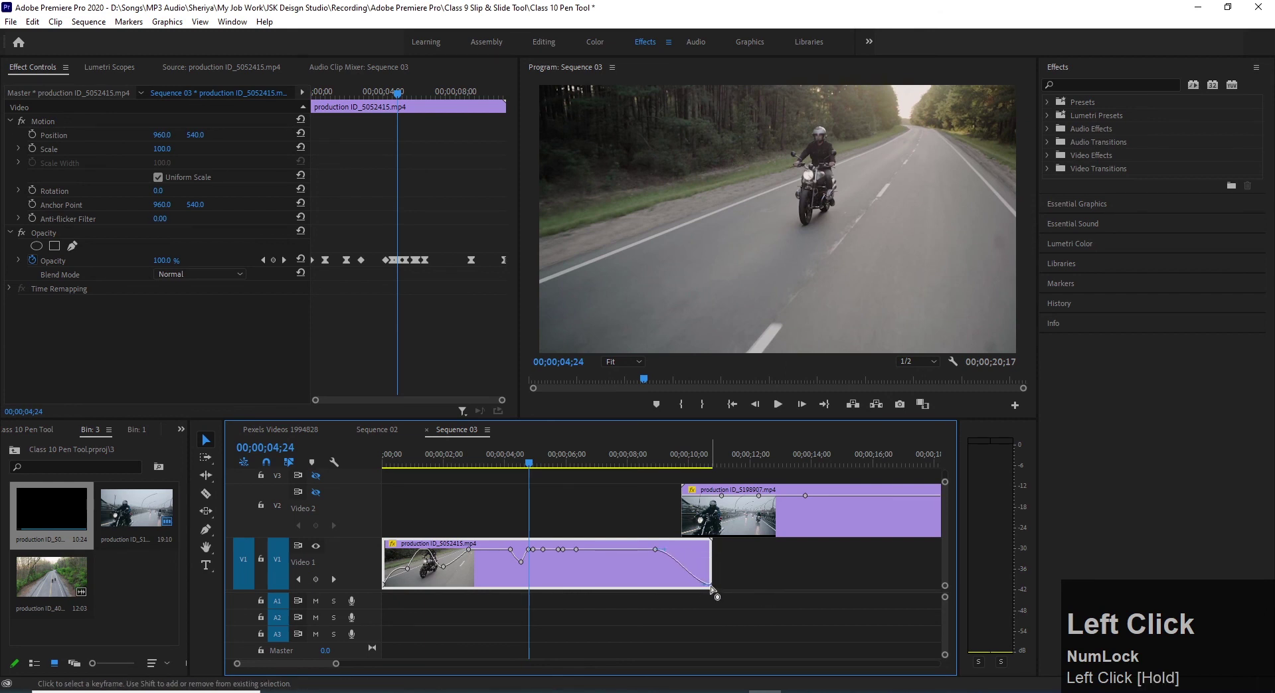
Step: Set the V1 clip's fade-out keyframes at 00;00;08;26 and at the clip's end to Linear interpolation
{"action": "right_click", "coordinate": [711, 584]}
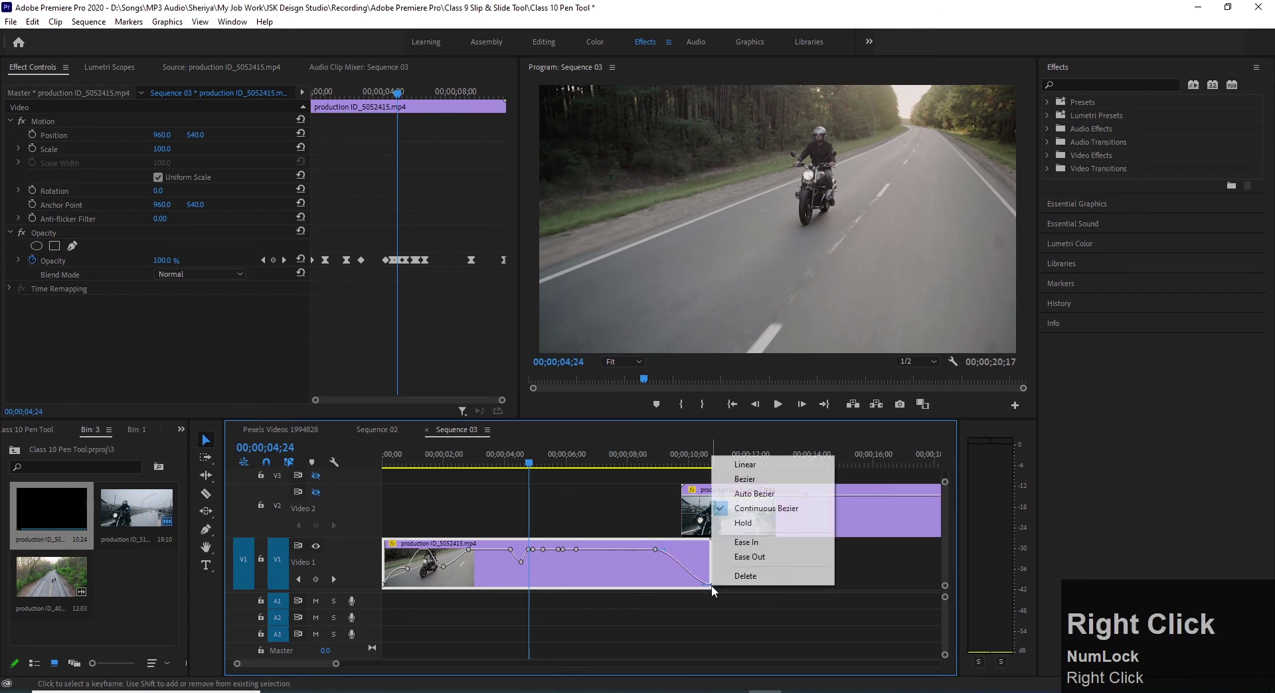
{"action": "left_click", "coordinate": [757, 465]}
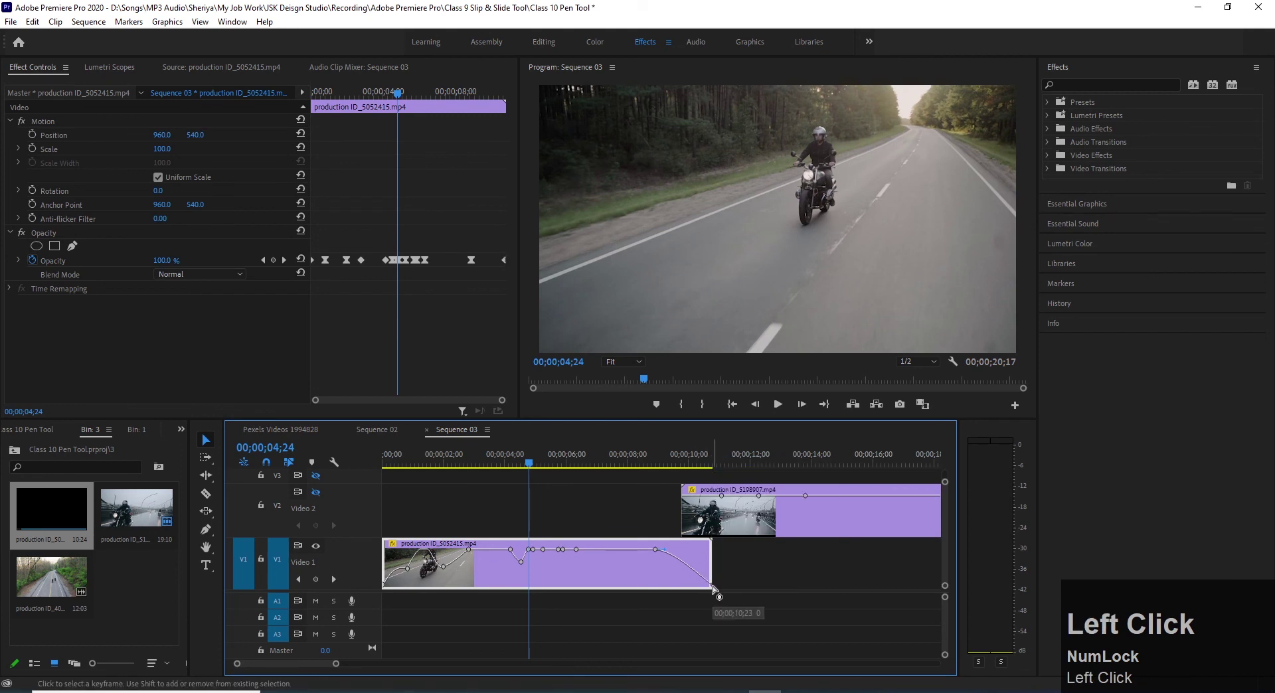
{"action": "right_click", "coordinate": [657, 552]}
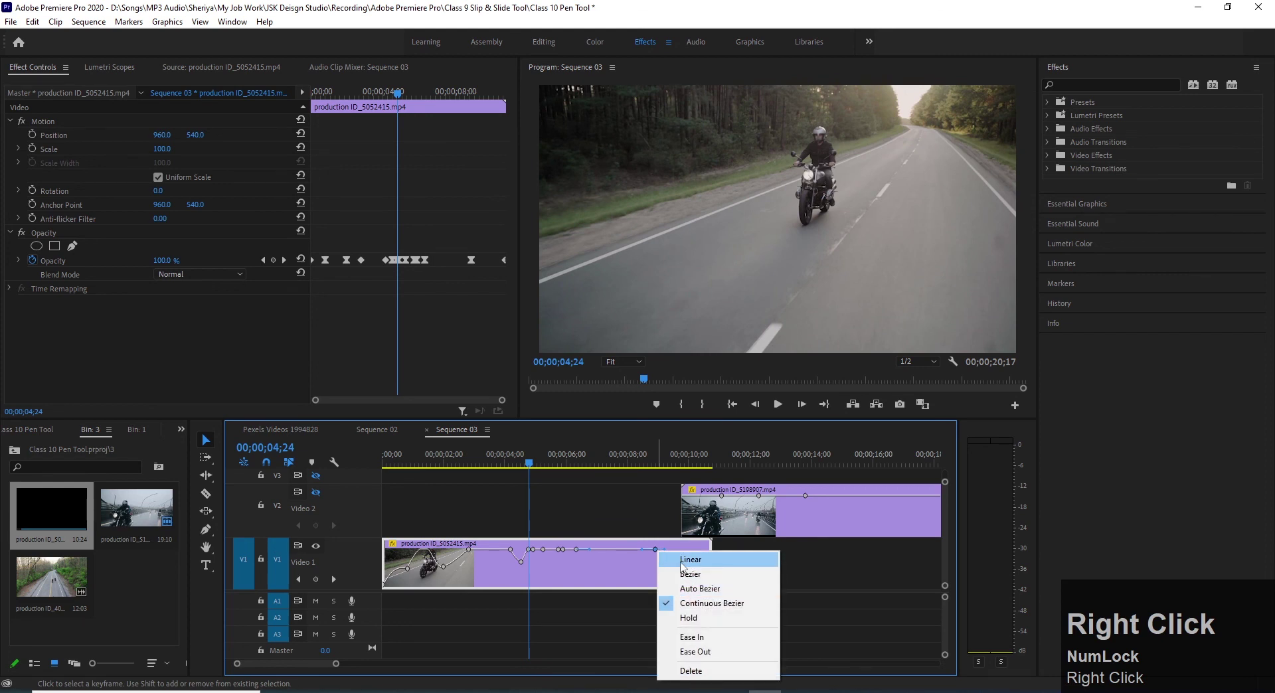
{"action": "left_click", "coordinate": [682, 566]}
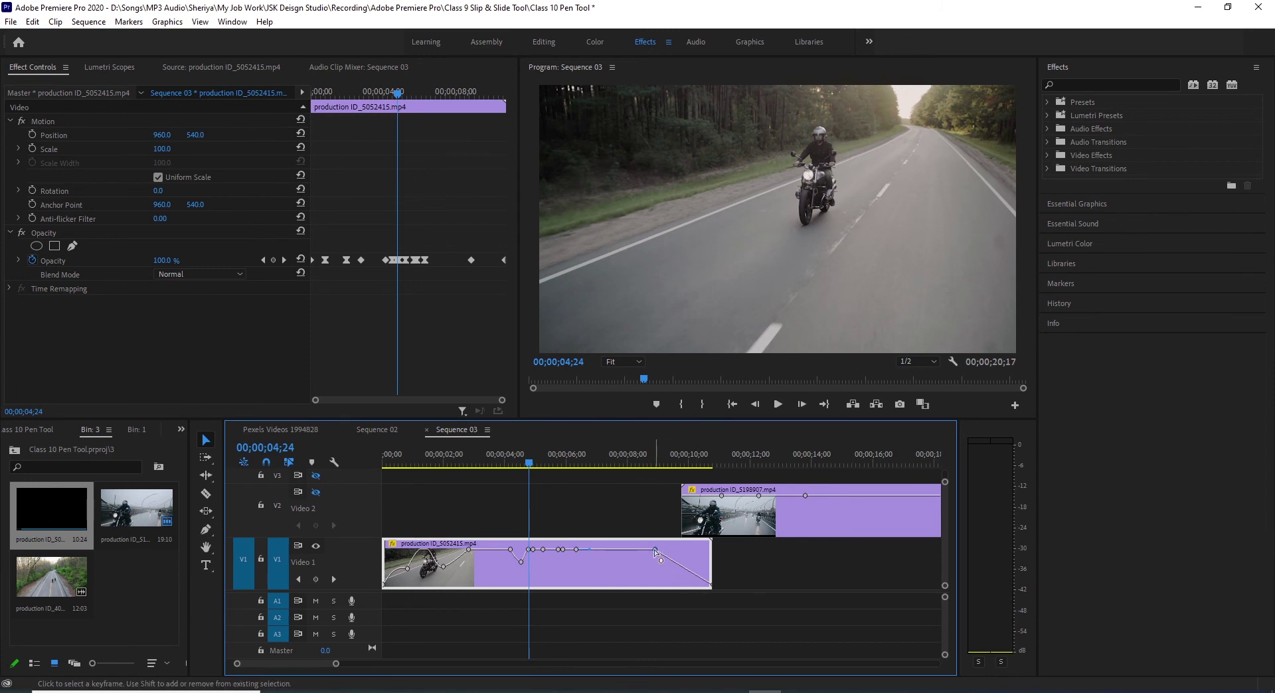
{"action": "left_click", "coordinate": [655, 550]}
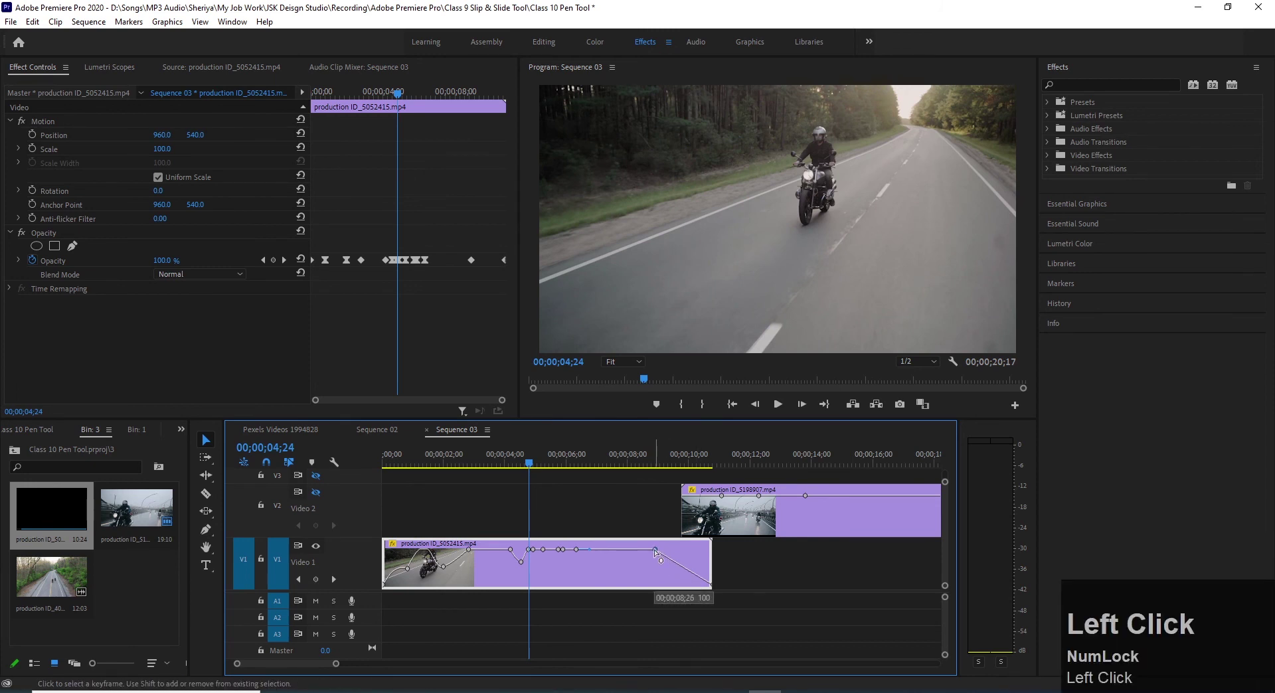
{"action": "left_click", "coordinate": [713, 588]}
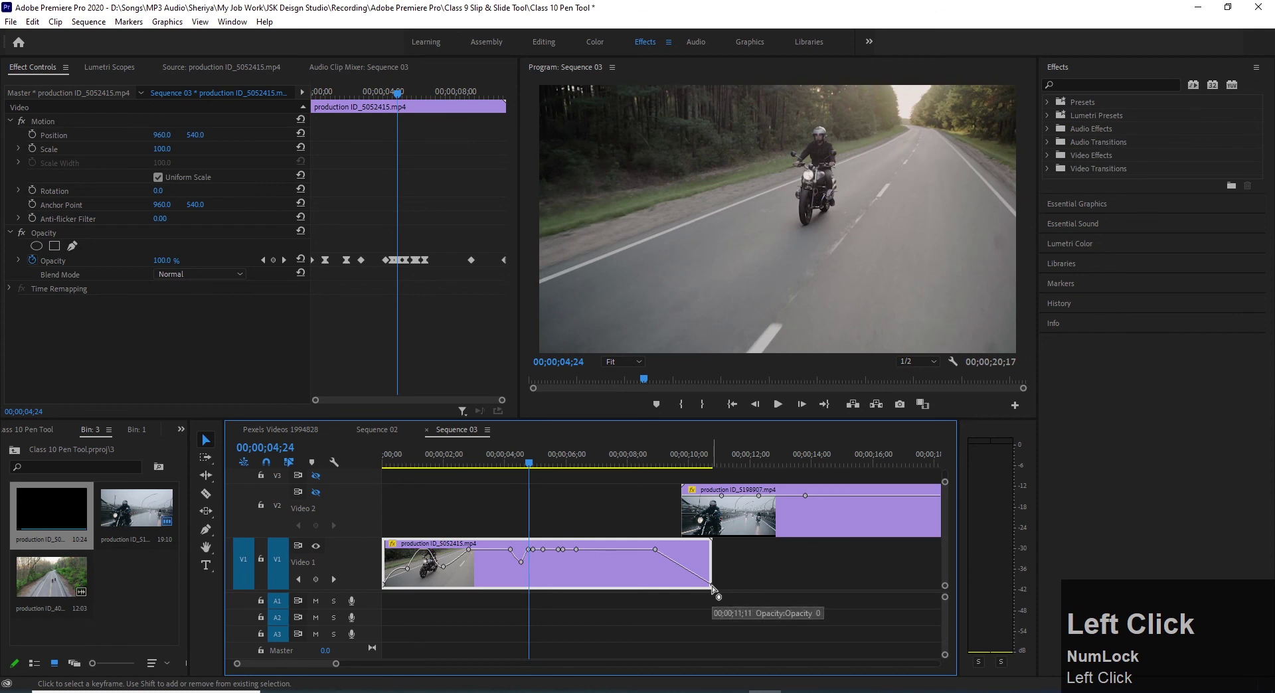
Step: Move the V2 clip's first opacity keyframe to the very start of the clip and lower it to 0 for a fade-in
{"action": "left_click", "coordinate": [722, 500]}
{"action": "left_click_drag", "start_coordinate": [723, 499], "coordinate": [685, 502]}
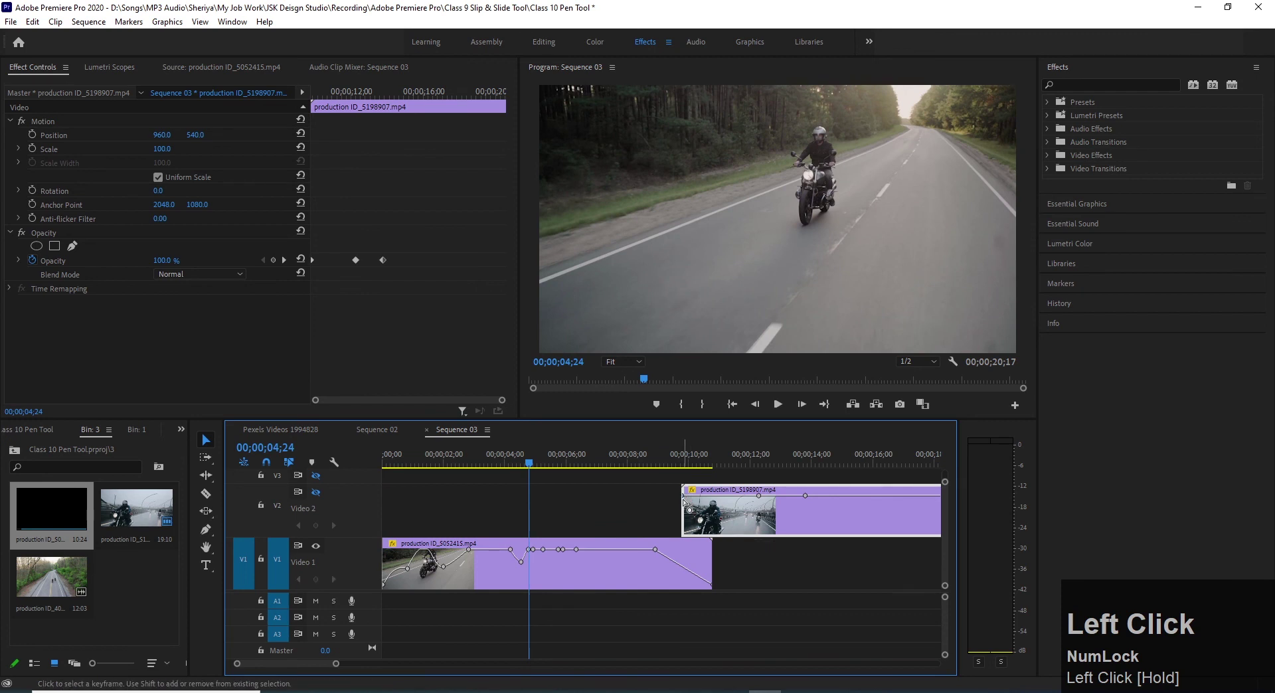
{"action": "right_click", "coordinate": [685, 501]}
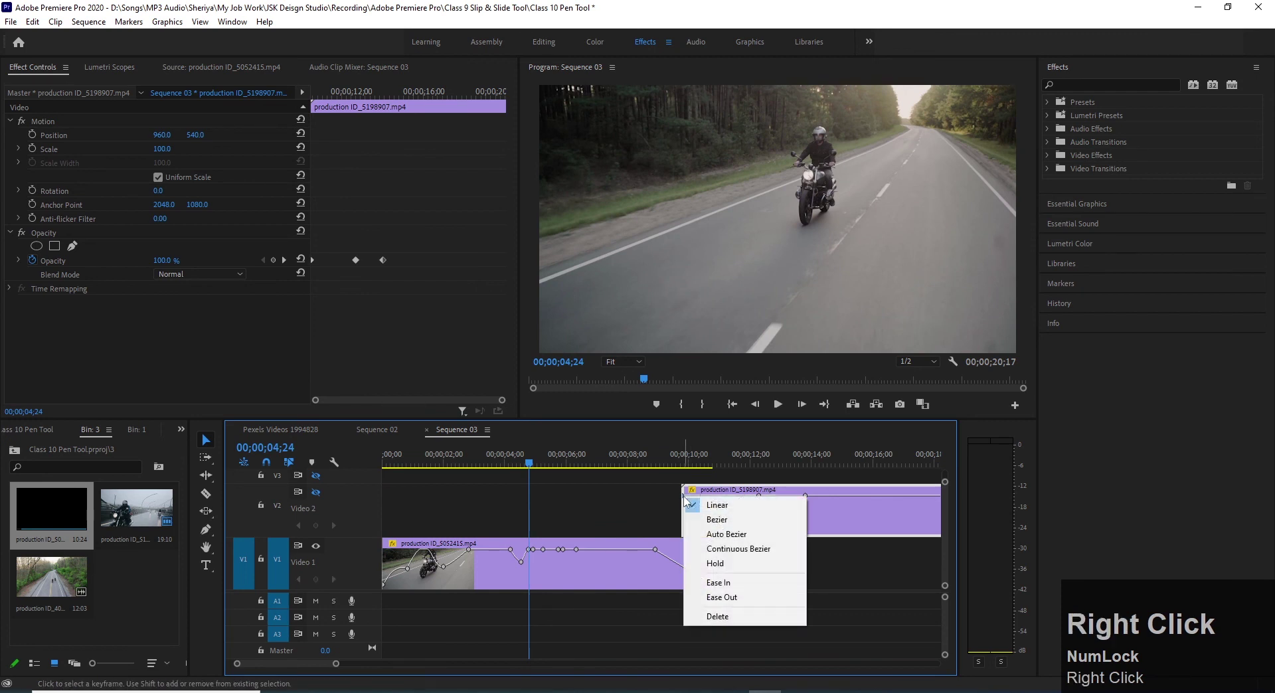
{"action": "left_click", "coordinate": [685, 502]}
{"action": "left_click_drag", "start_coordinate": [685, 502], "coordinate": [685, 533]}
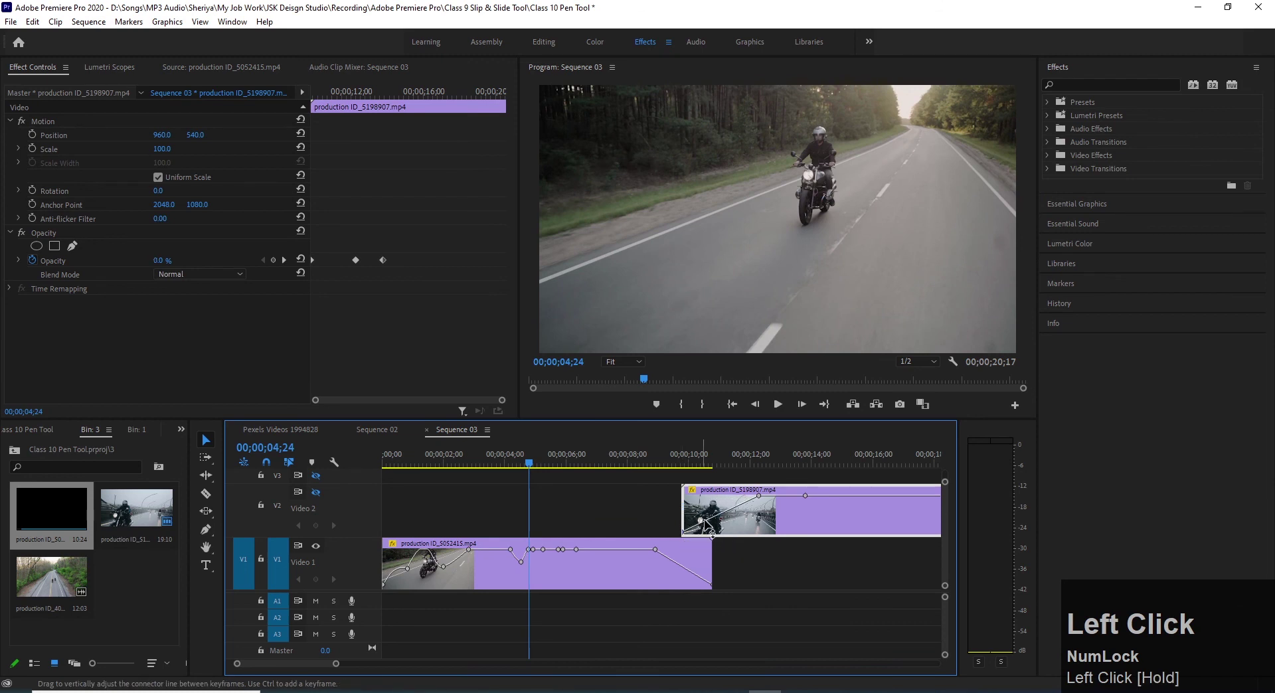
Step: Move the V2 clip's second opacity keyframe earlier, to just before 00;00;12;00, keeping it at 100 to end the fade-in
{"action": "left_click_drag", "start_coordinate": [758, 495], "coordinate": [722, 495]}
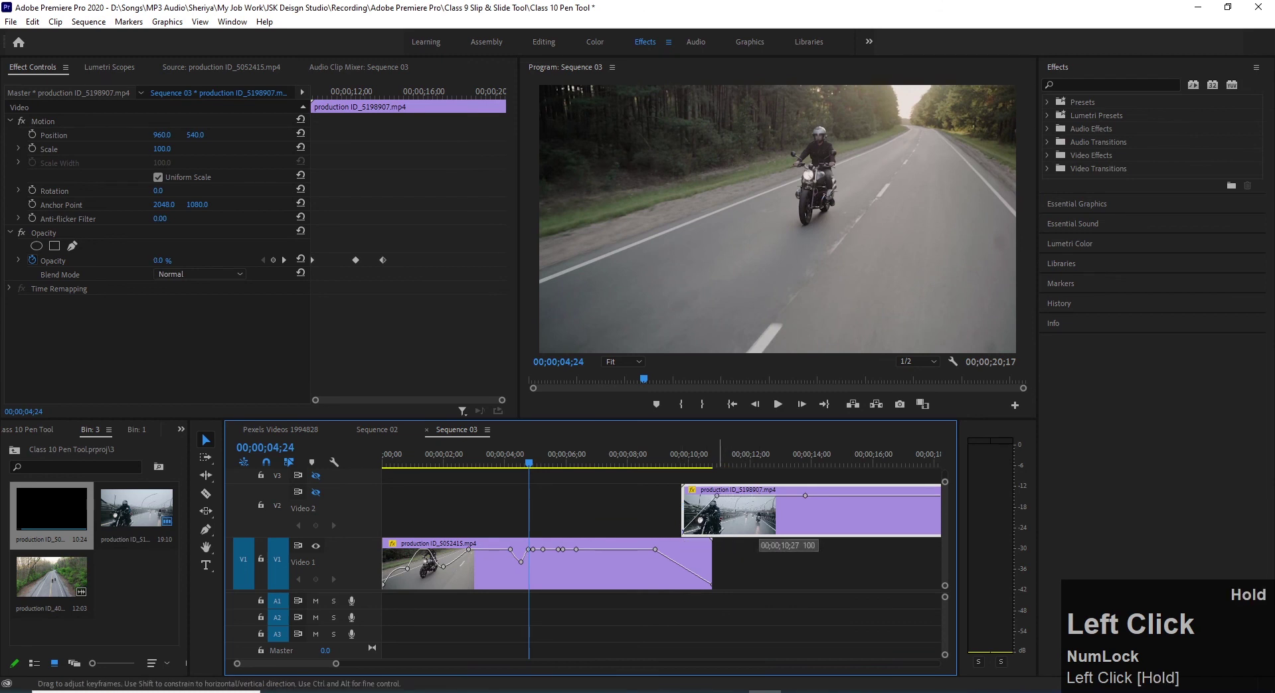
{"action": "right_click", "coordinate": [720, 496]}
{"action": "left_click", "coordinate": [720, 497]}
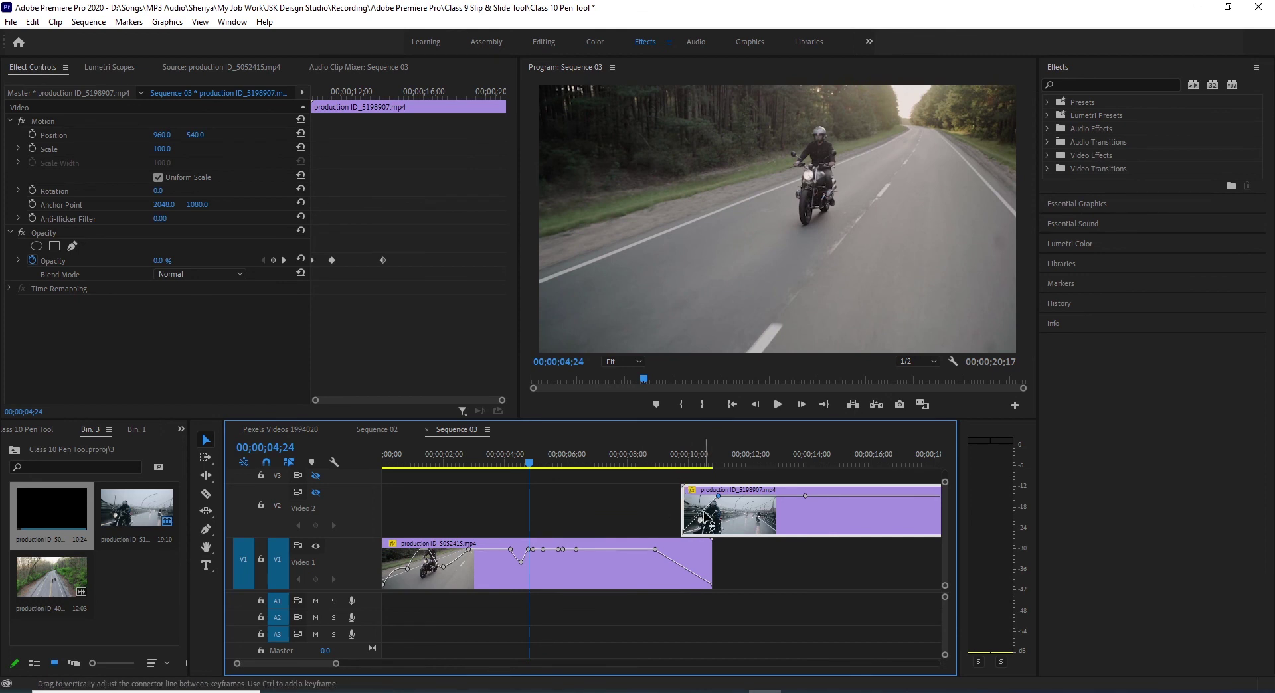
{"action": "left_click_drag", "start_coordinate": [720, 497], "coordinate": [742, 496]}
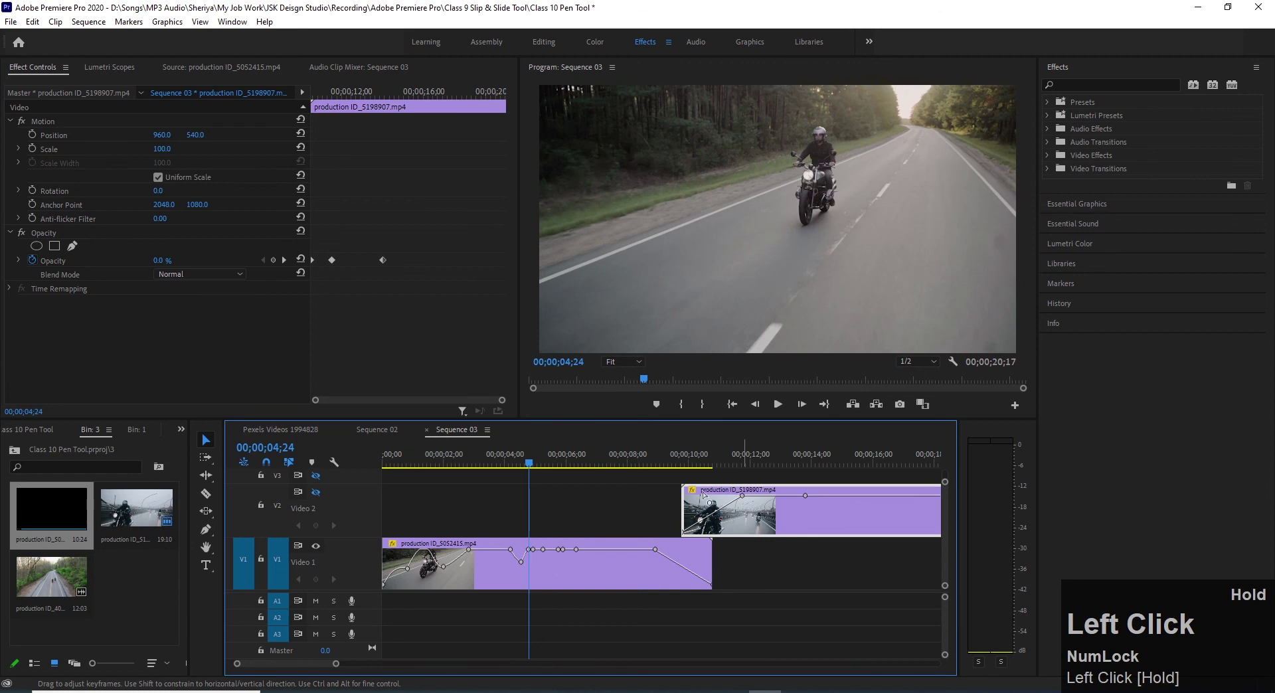
Step: Play the sequence from 00;00;06;25 through the overlap of the two clips to check the fade
{"action": "left_click", "coordinate": [592, 454]}
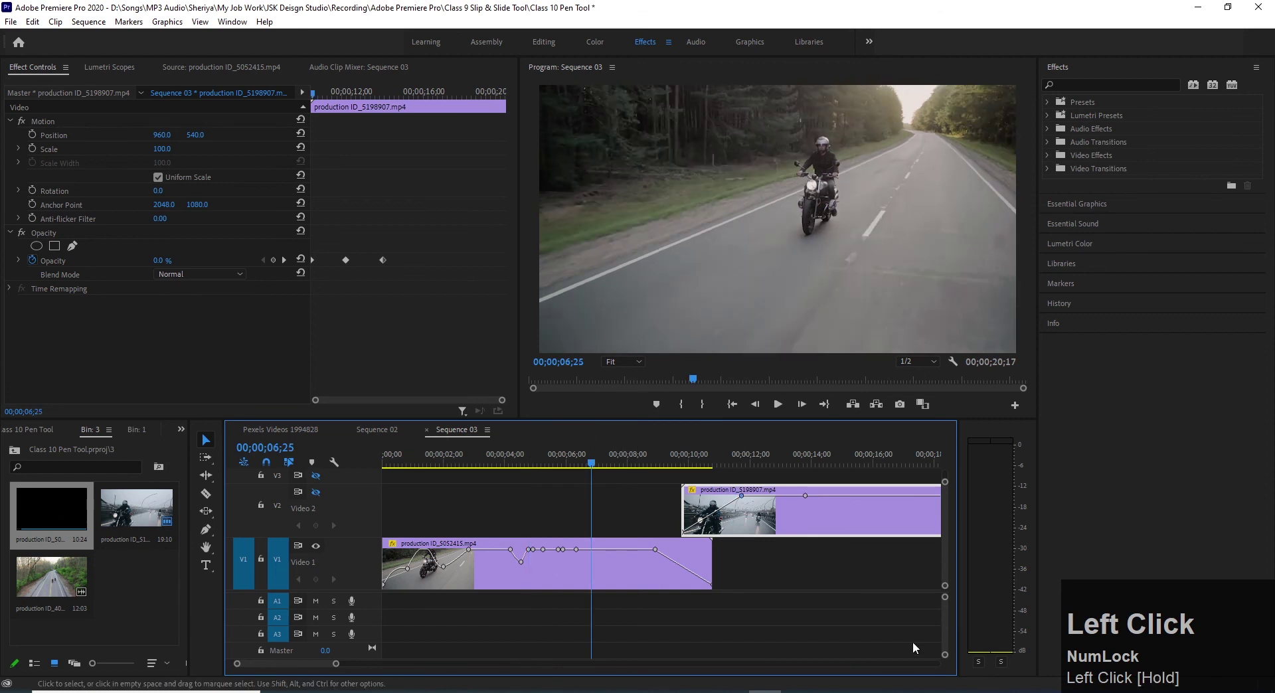
{"action": "key", "text": "space"}
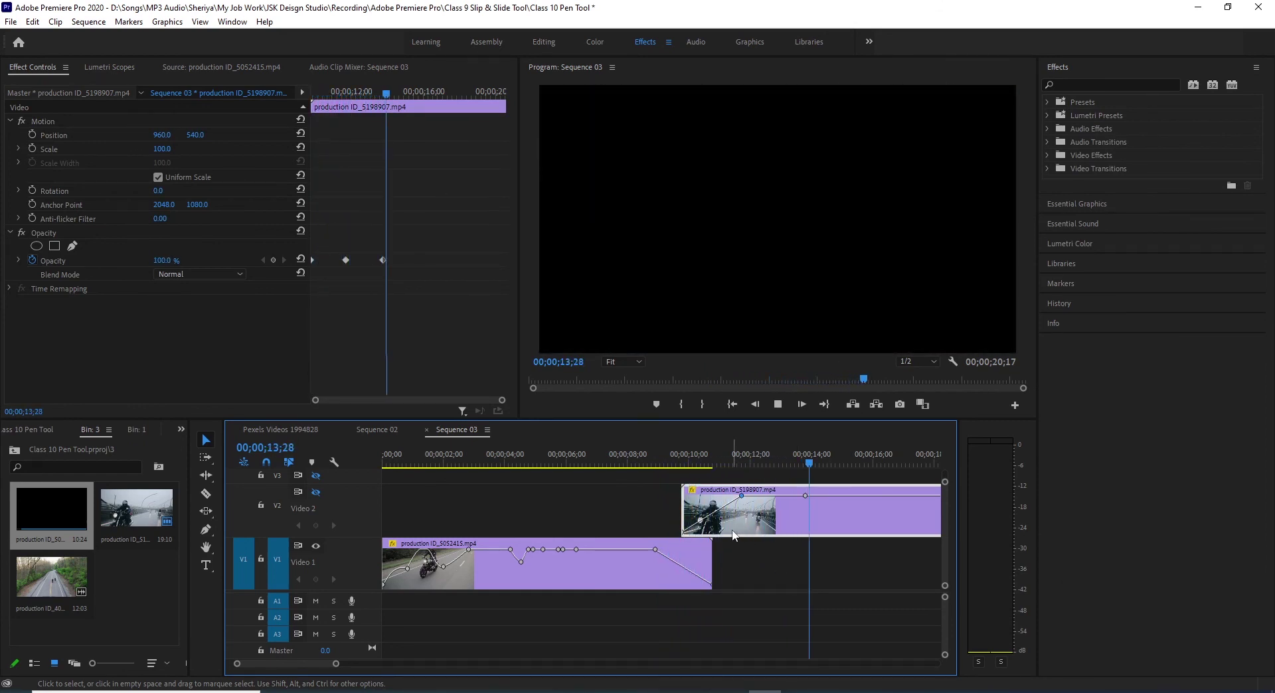
{"action": "key", "text": "space"}
Step: Turn on the track output of V2 so its motorcycle clip shows in the program preview
{"action": "scroll", "coordinate": [330, 497], "scroll_direction": "up", "scroll_amount": 2}
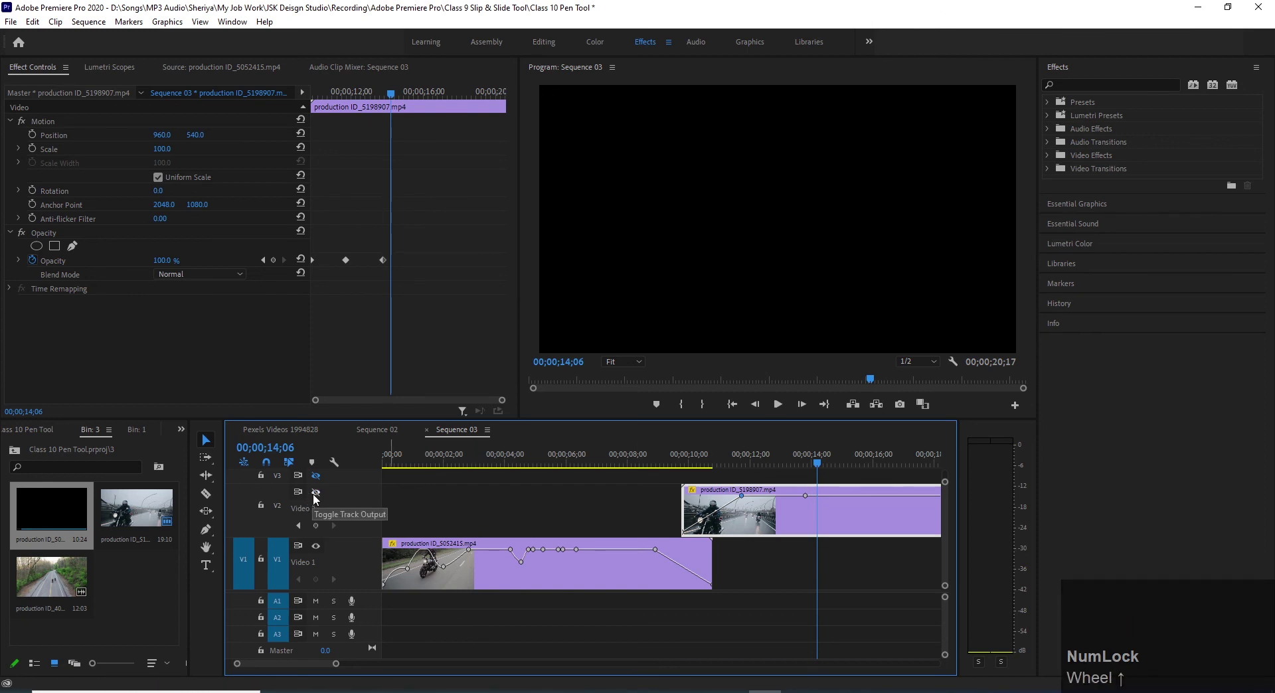
{"action": "left_click", "coordinate": [313, 492]}
{"action": "left_click", "coordinate": [315, 493]}
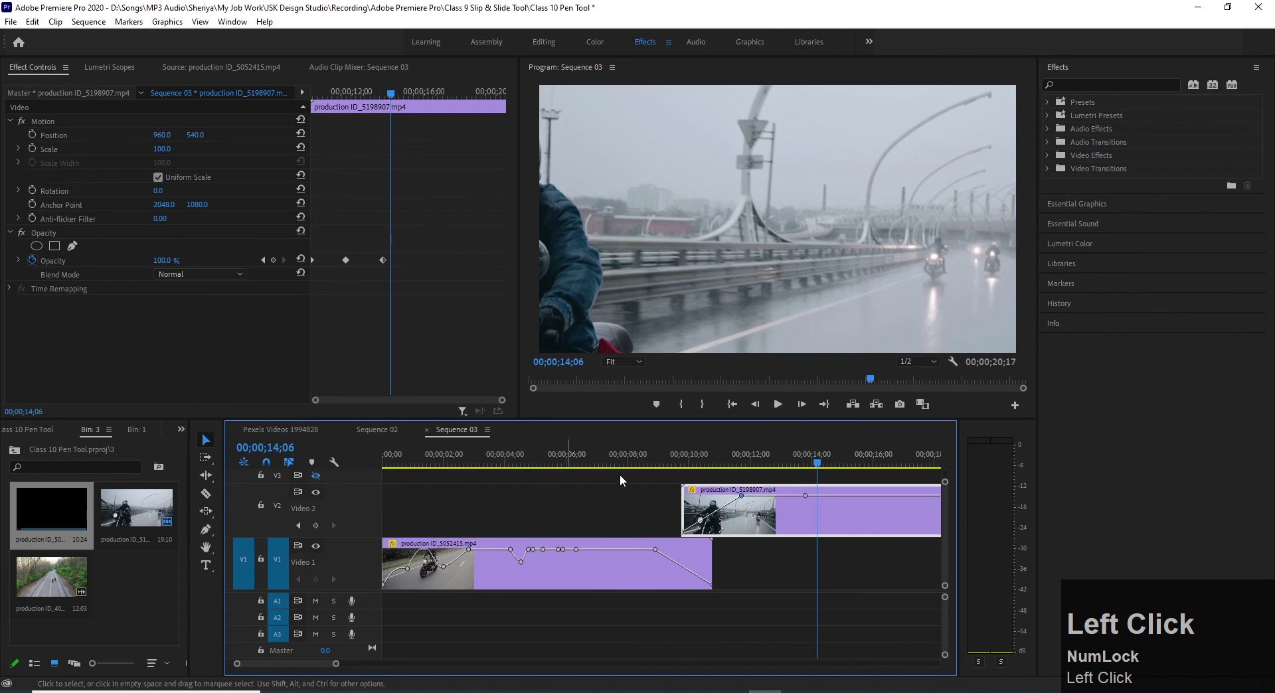
Step: Play back the fade between the V1 and V2 clips from 00;00;07;18 and again from 00;00;08;09
{"action": "left_click_drag", "start_coordinate": [715, 470], "coordinate": [615, 458]}
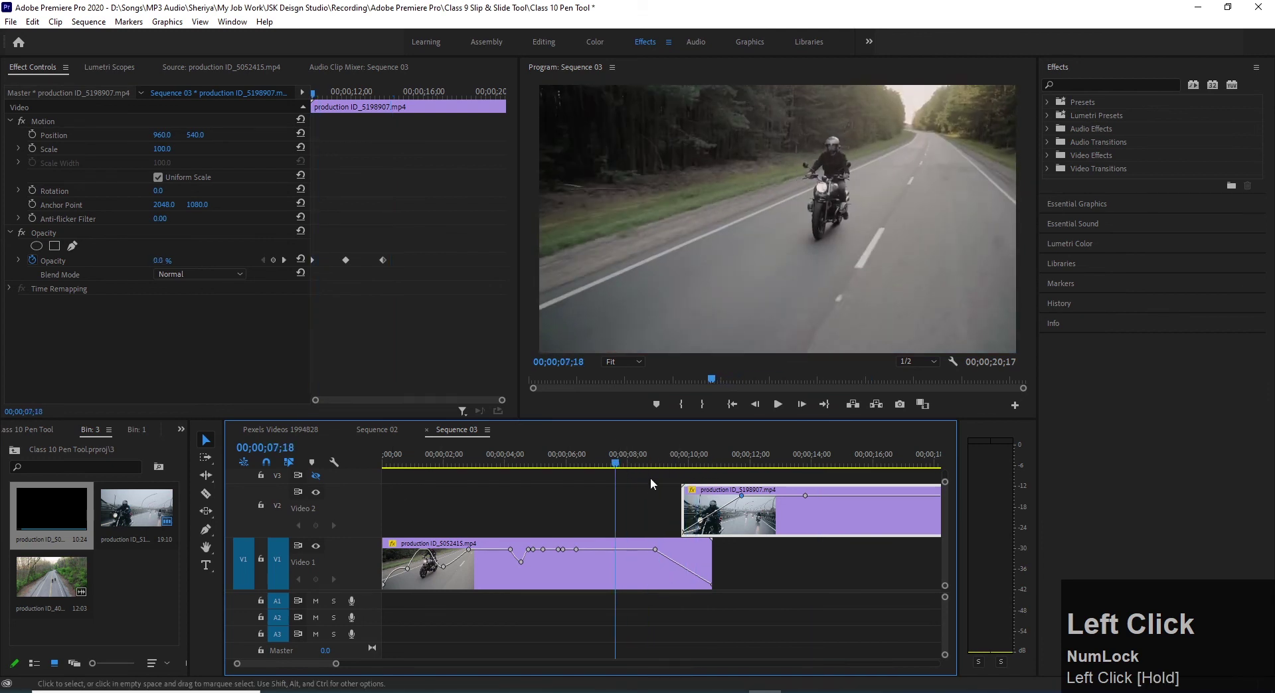
{"action": "key", "text": "space"}
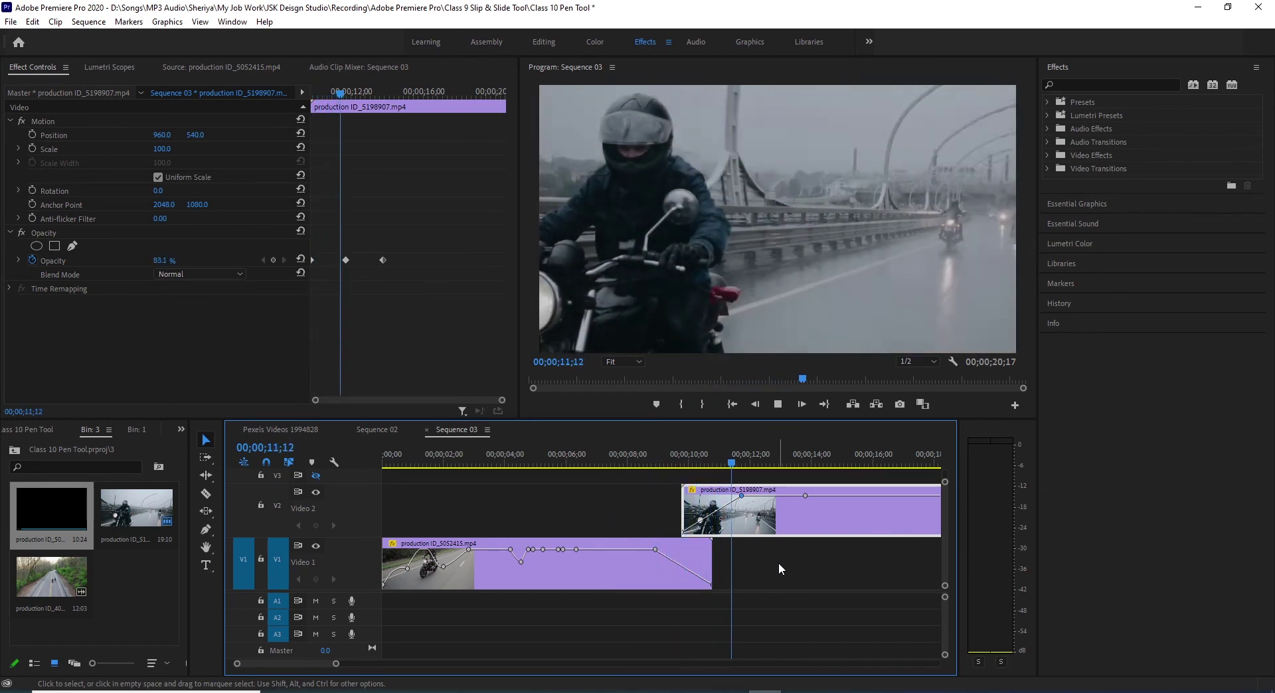
{"action": "key", "text": "space"}
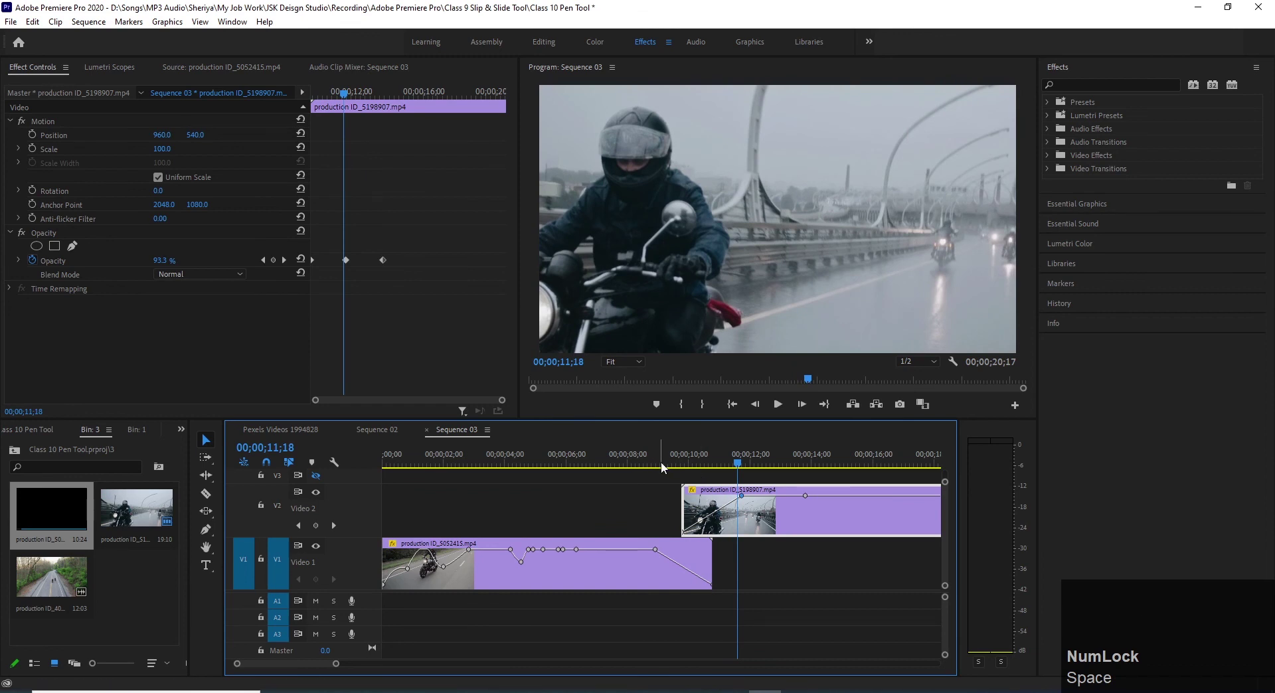
{"action": "left_click", "coordinate": [644, 466]}
{"action": "mouse_move", "coordinate": [646, 466]}
{"action": "left_mouse_down"}
{"action": "mouse_move", "coordinate": [736, 469]}
{"action": "mouse_move", "coordinate": [639, 463]}
{"action": "left_mouse_up"}
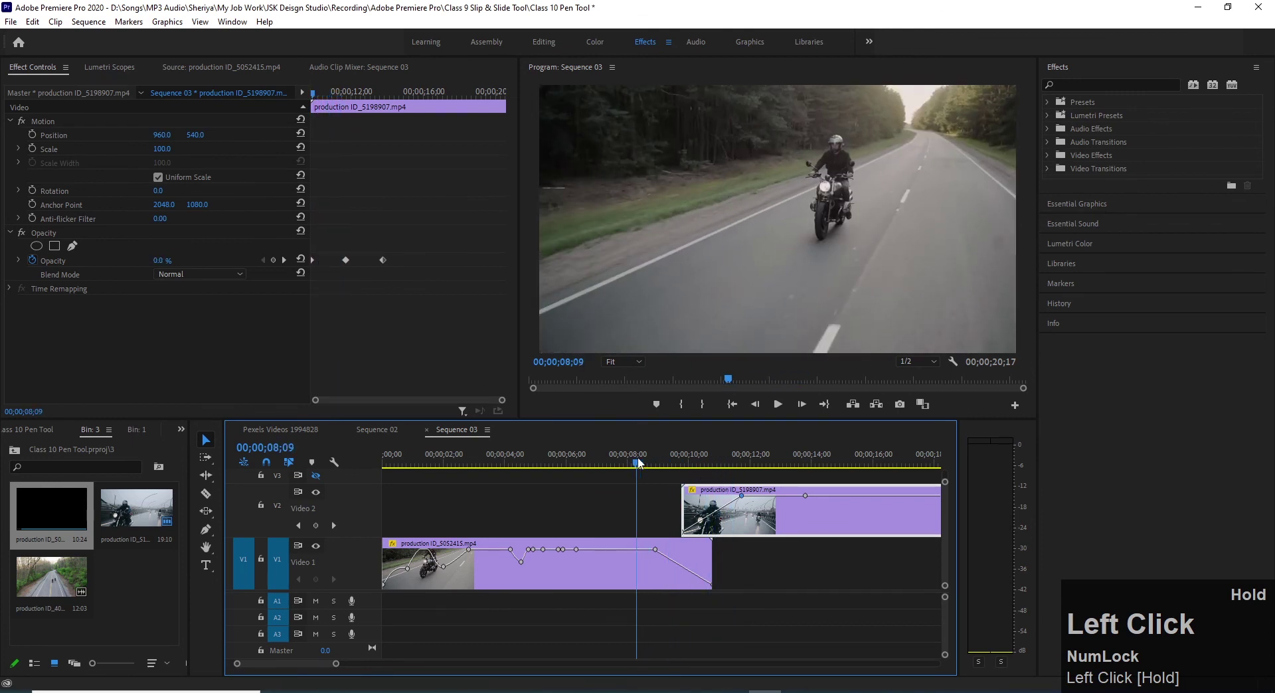
{"action": "key", "text": "space"}
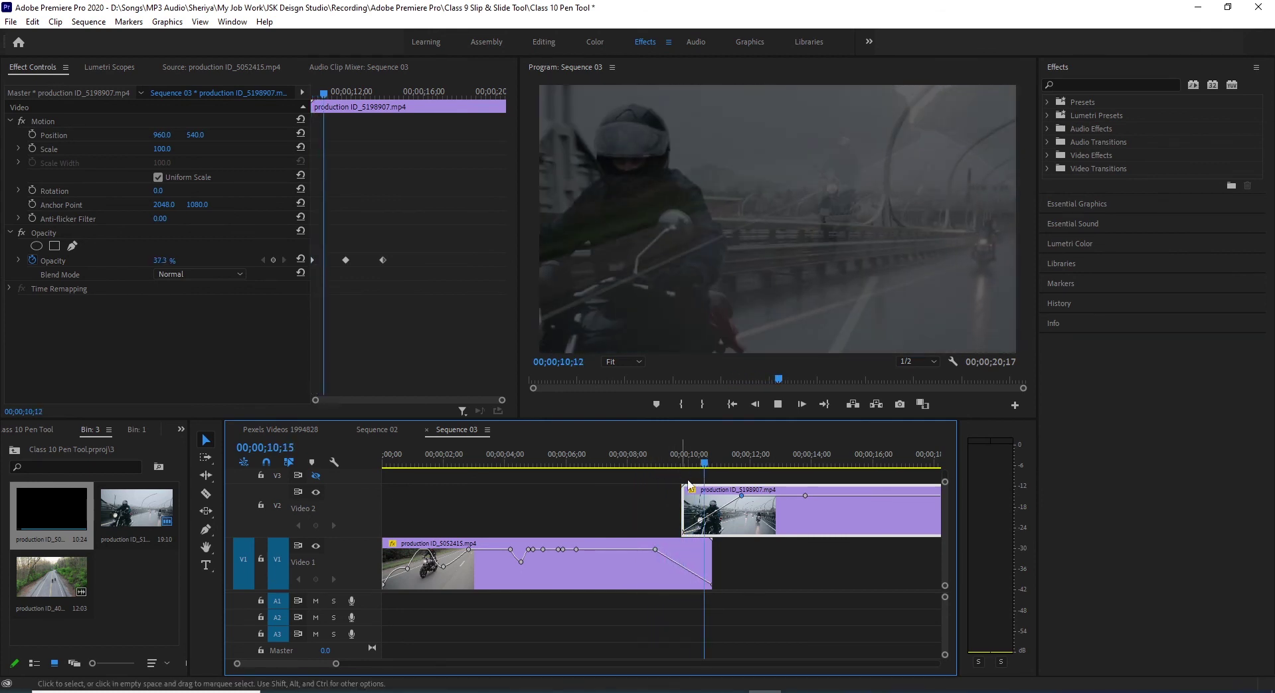
{"action": "key", "text": "space"}
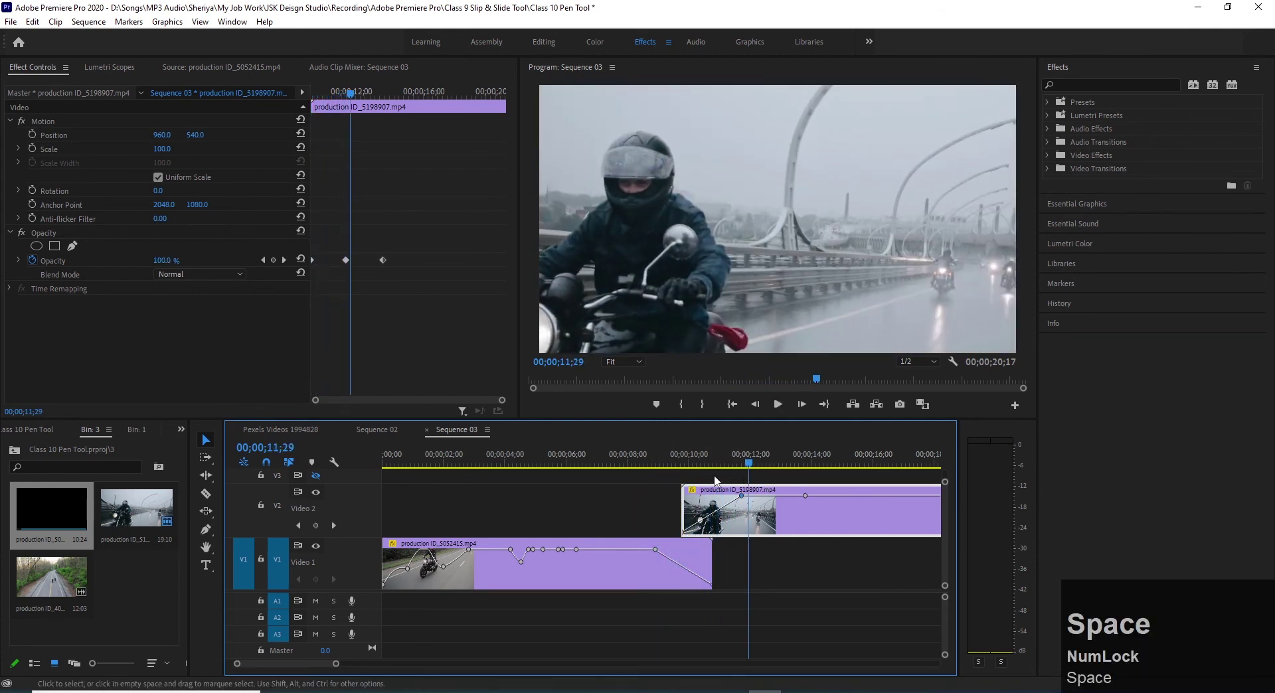